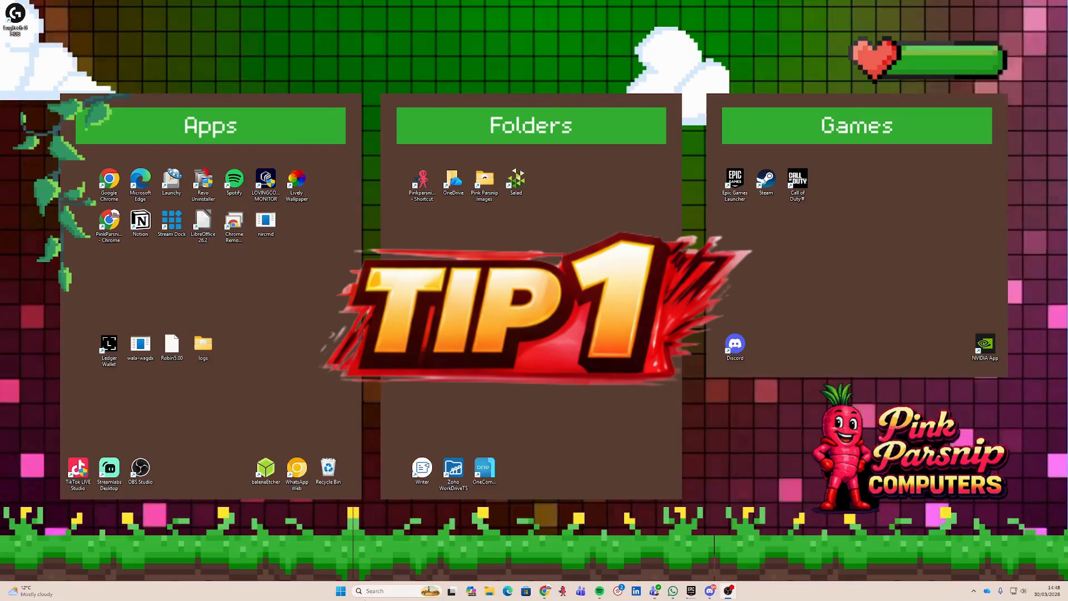
- Search Windows for "event", open Event Viewer, and maximize its window
{"action": "left_click", "coordinate": [376, 591]}
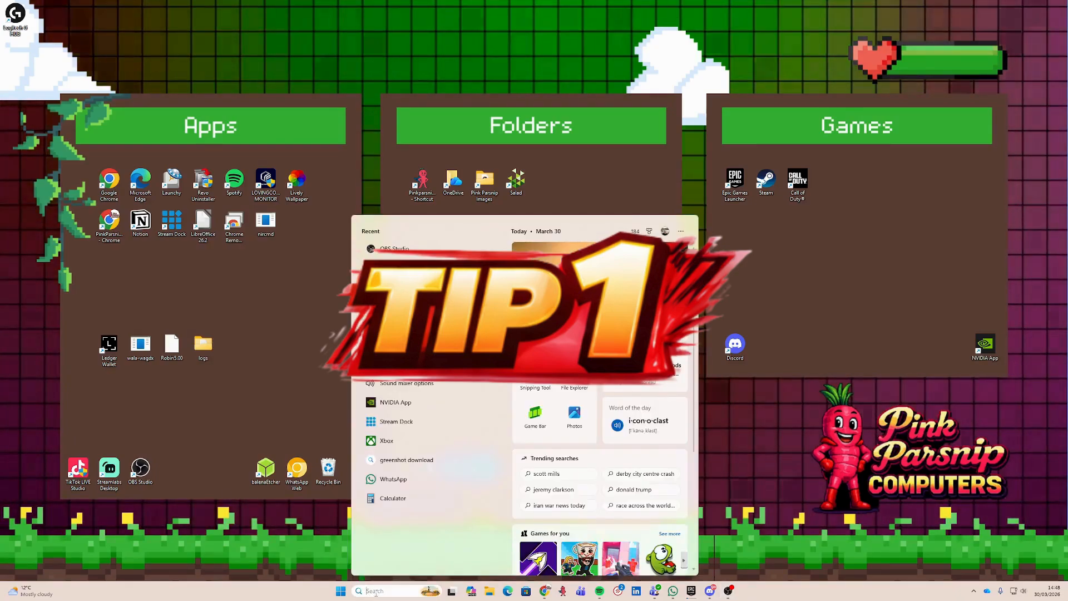
{"action": "type", "text": "event"}
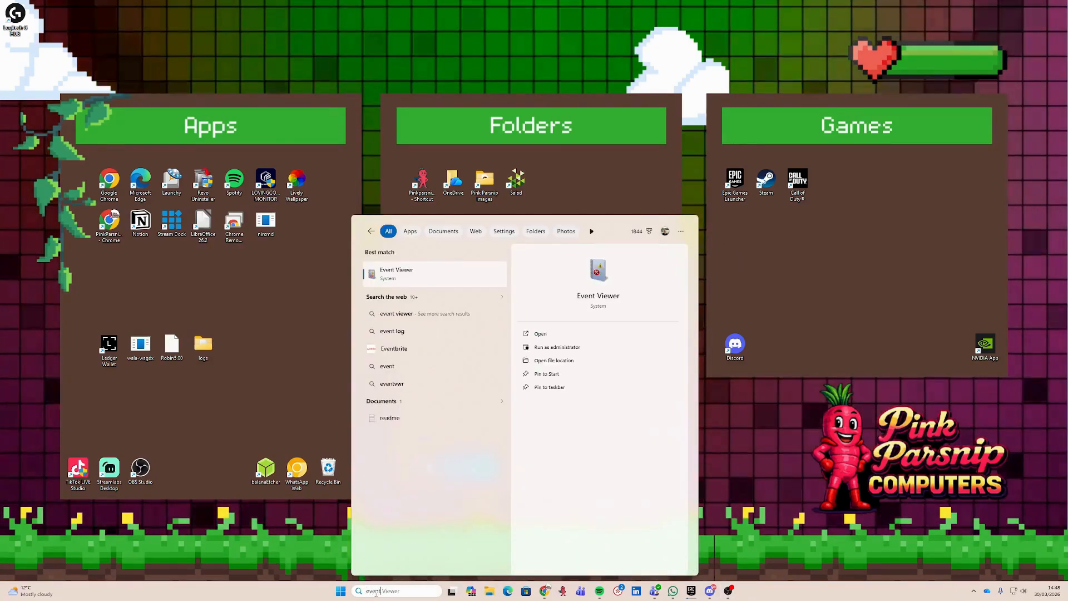
{"action": "left_click", "coordinate": [398, 276]}
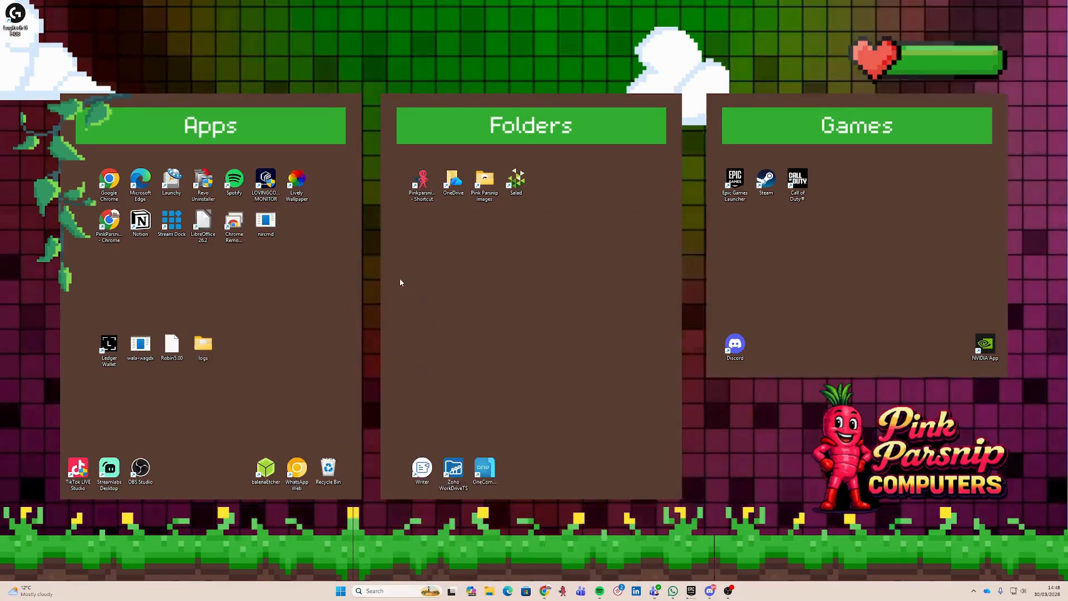
{"action": "left_click_drag", "start_coordinate": [399, 189], "coordinate": [438, 171]}
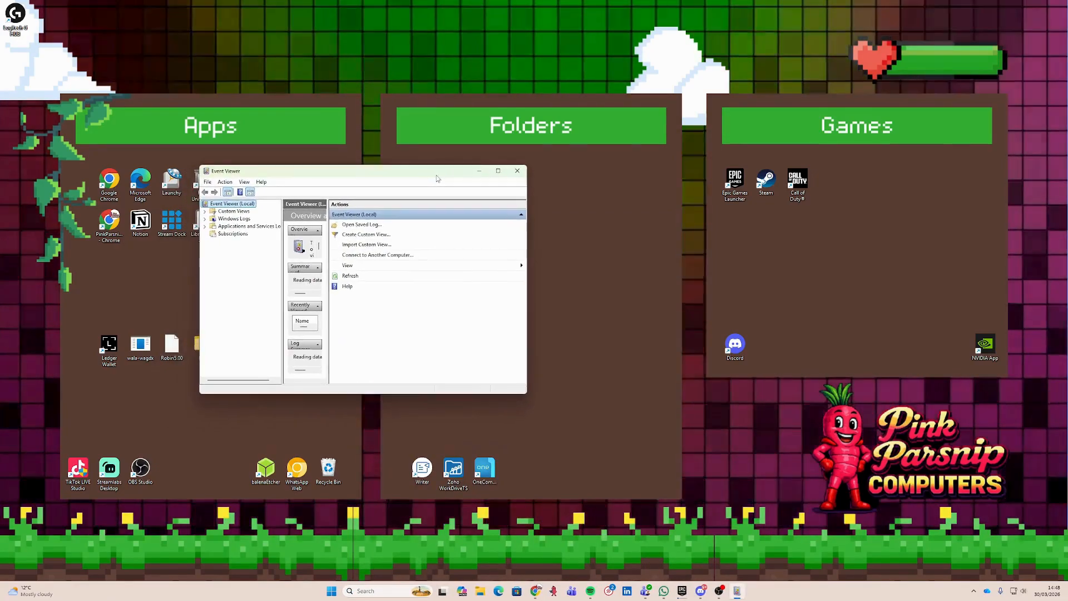
{"action": "left_click", "coordinate": [498, 171]}
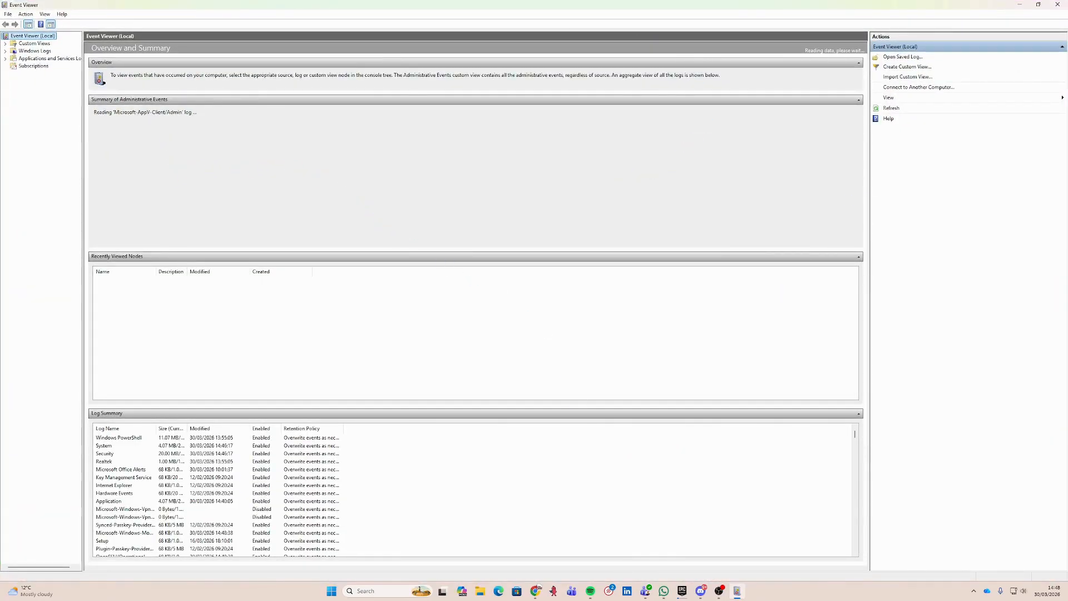
- Open the System log under Windows Logs and filter it to Critical and Error events
{"action": "left_click", "coordinate": [36, 51]}
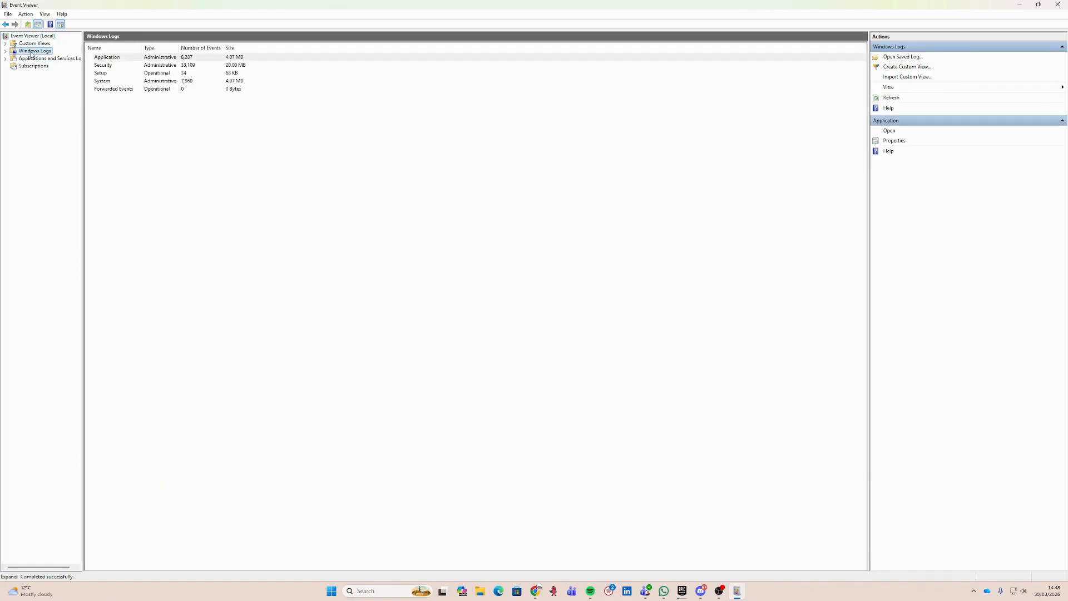
{"action": "left_click", "coordinate": [6, 51]}
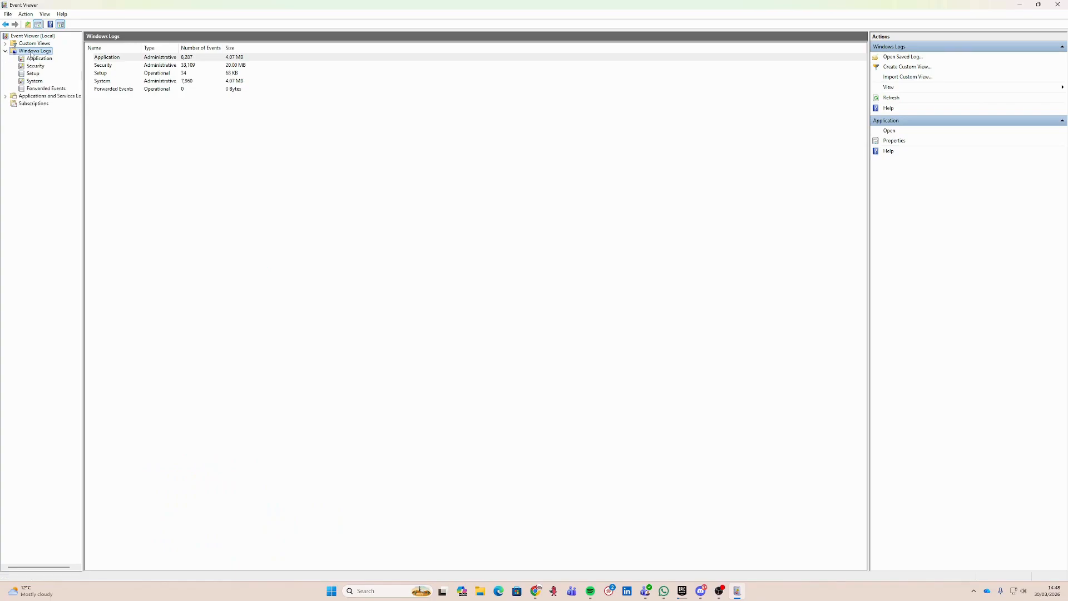
{"action": "double_click", "coordinate": [32, 52]}
{"action": "double_click", "coordinate": [33, 51]}
{"action": "left_click", "coordinate": [32, 81]}
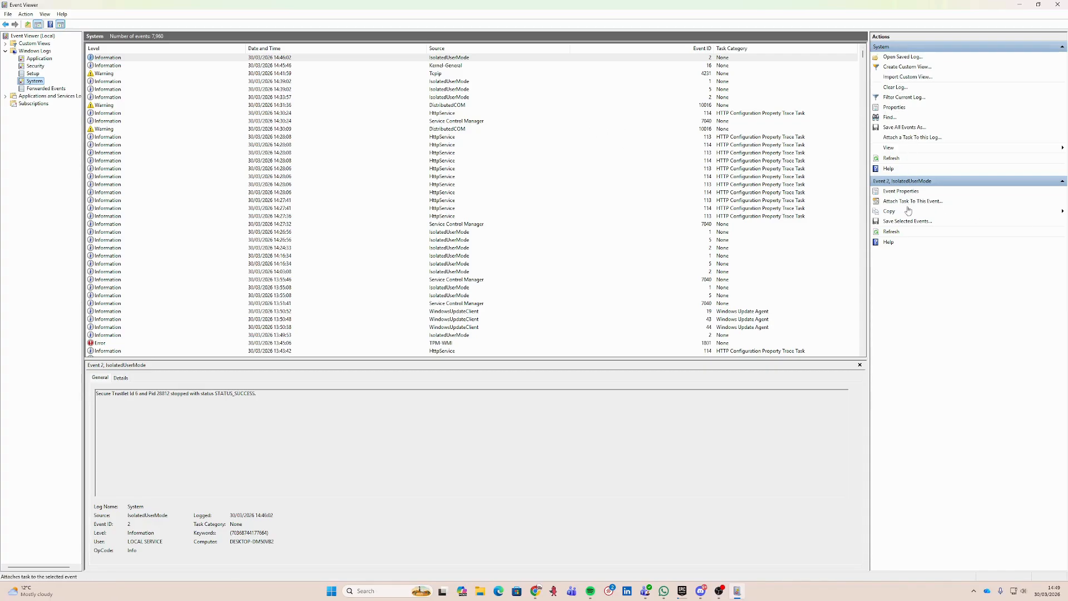
{"action": "left_click", "coordinate": [904, 98]}
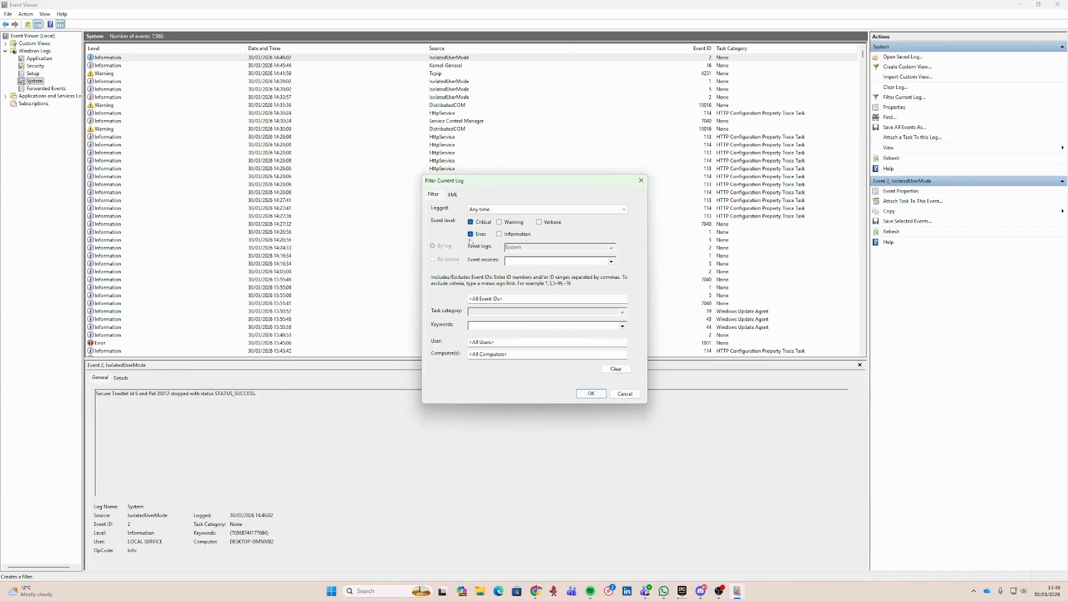
{"action": "left_click", "coordinate": [591, 393]}
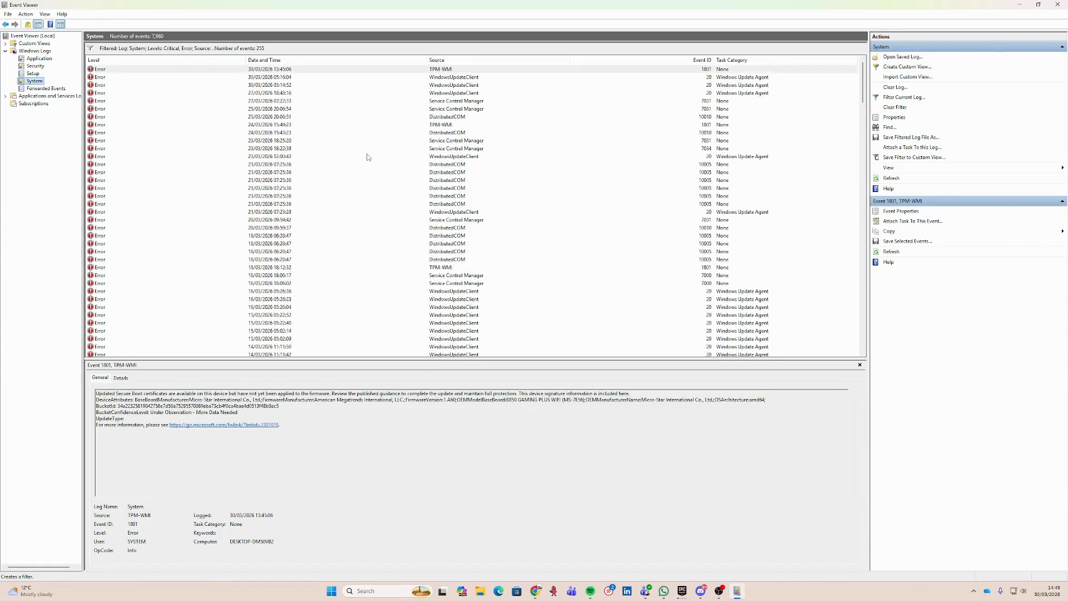
- Examine the dates, sources and event IDs throughout the filtered System log, and close Event Viewer
{"action": "scroll", "coordinate": [369, 160], "scroll_direction": "down", "scroll_amount": 13}
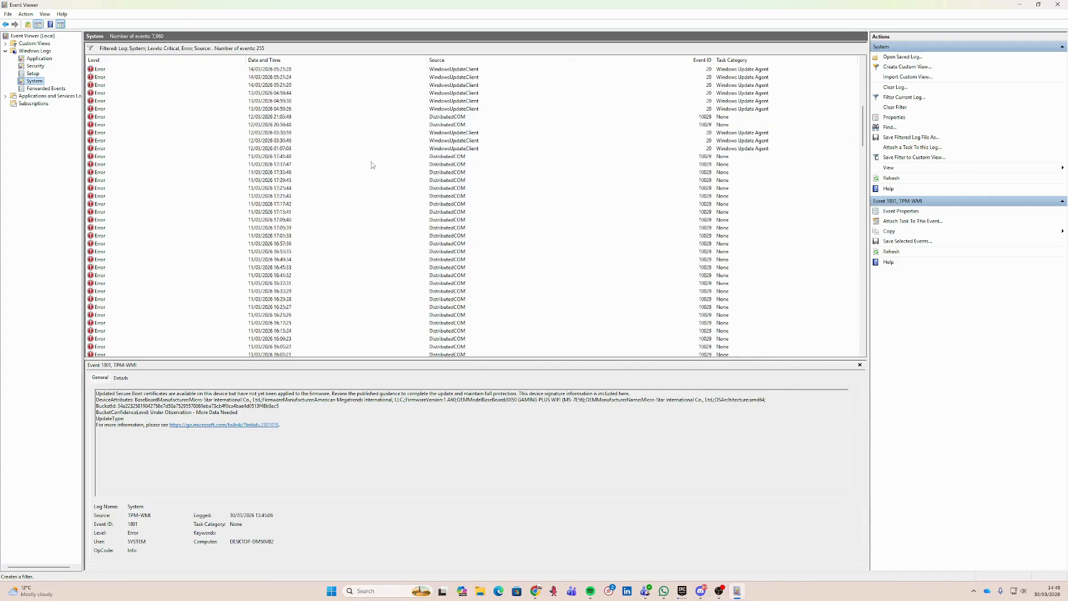
{"action": "scroll", "coordinate": [372, 165], "scroll_direction": "down", "scroll_amount": 20}
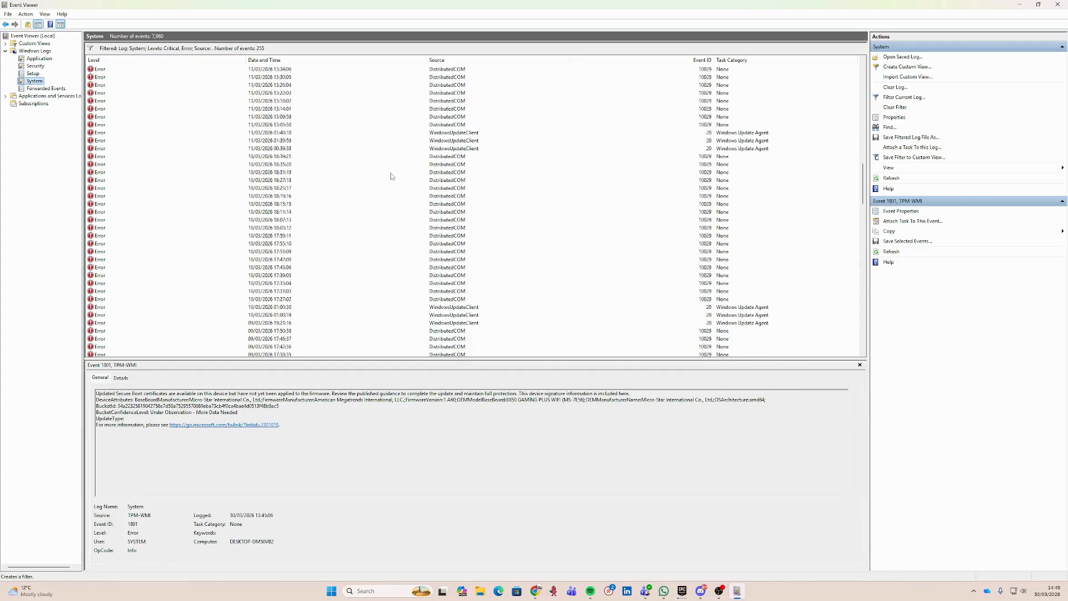
{"action": "scroll", "coordinate": [391, 177], "scroll_direction": "down", "scroll_amount": 6}
{"action": "scroll", "coordinate": [395, 194], "scroll_direction": "up", "scroll_amount": 13}
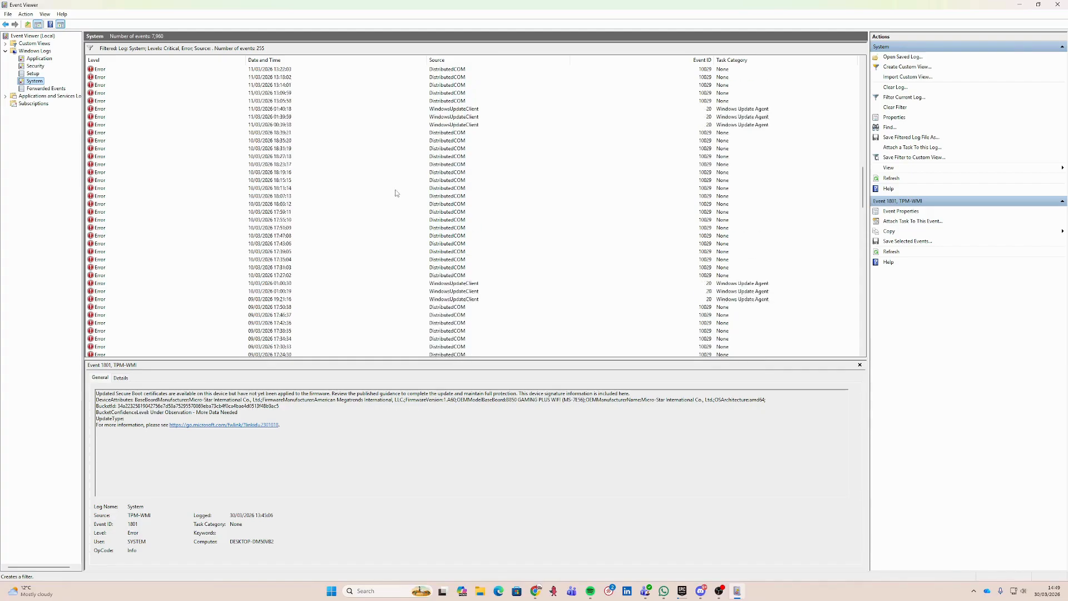
{"action": "scroll", "coordinate": [383, 185], "scroll_direction": "up", "scroll_amount": 11}
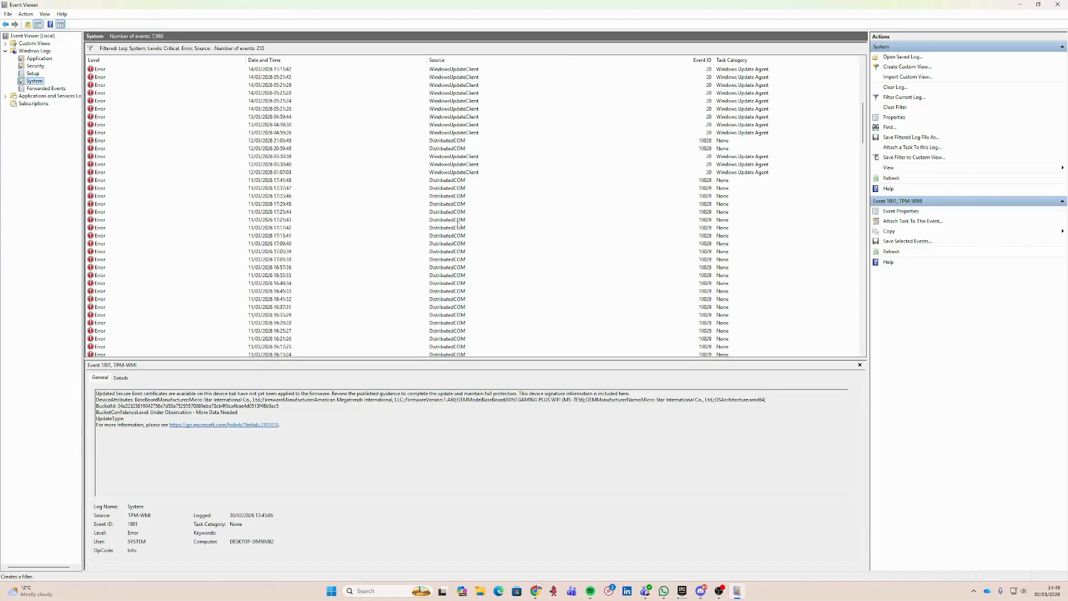
{"action": "scroll", "coordinate": [453, 221], "scroll_direction": "up", "scroll_amount": 12}
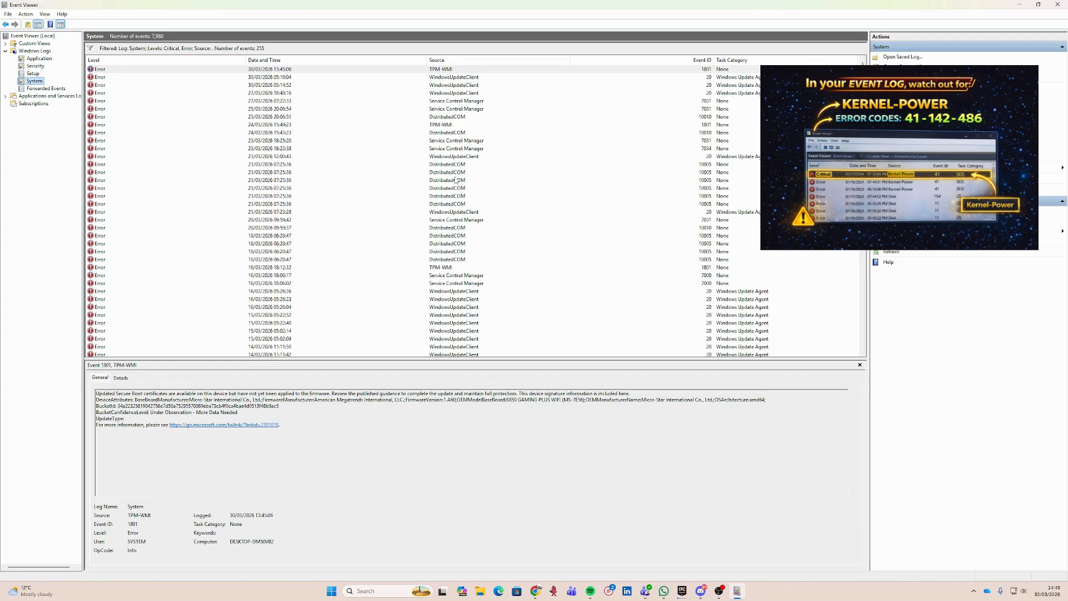
{"action": "scroll", "coordinate": [456, 179], "scroll_direction": "down", "scroll_amount": 7}
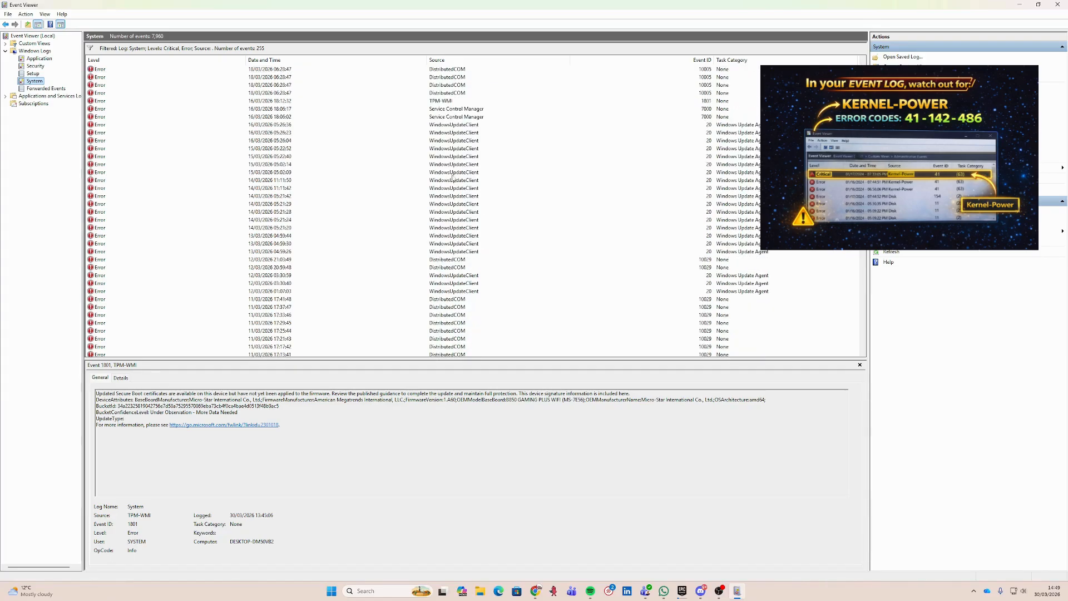
{"action": "scroll", "coordinate": [452, 178], "scroll_direction": "down", "scroll_amount": 20}
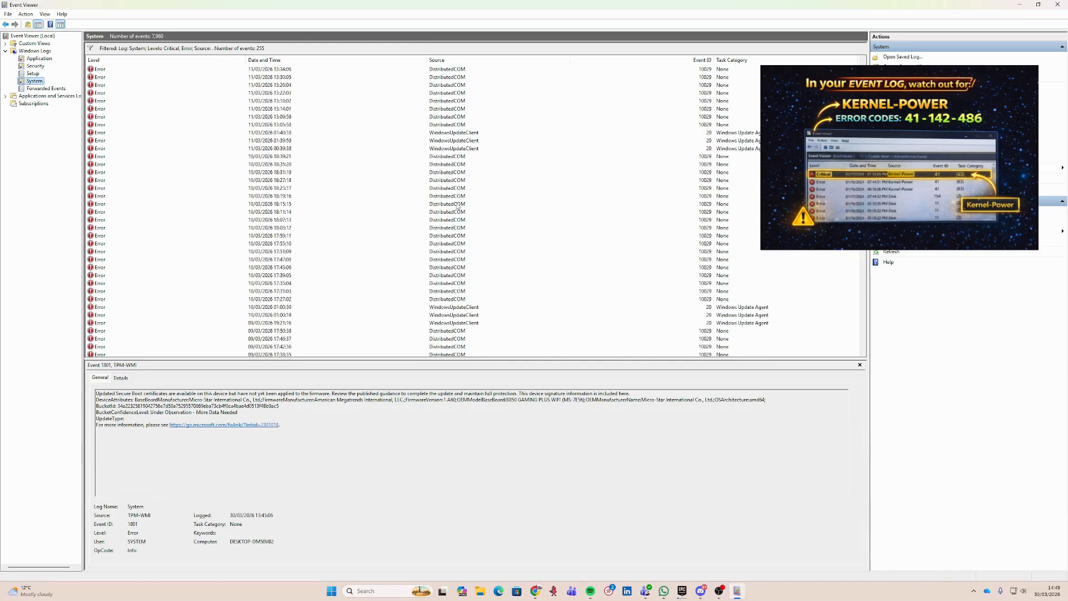
{"action": "scroll", "coordinate": [457, 207], "scroll_direction": "down", "scroll_amount": 15}
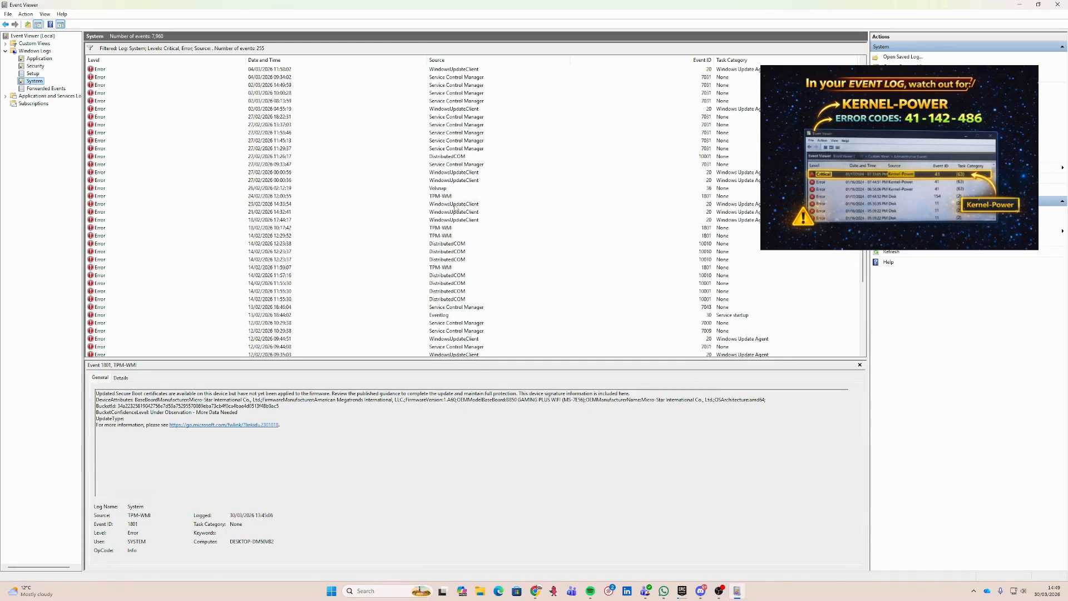
{"action": "scroll", "coordinate": [455, 207], "scroll_direction": "down", "scroll_amount": 14}
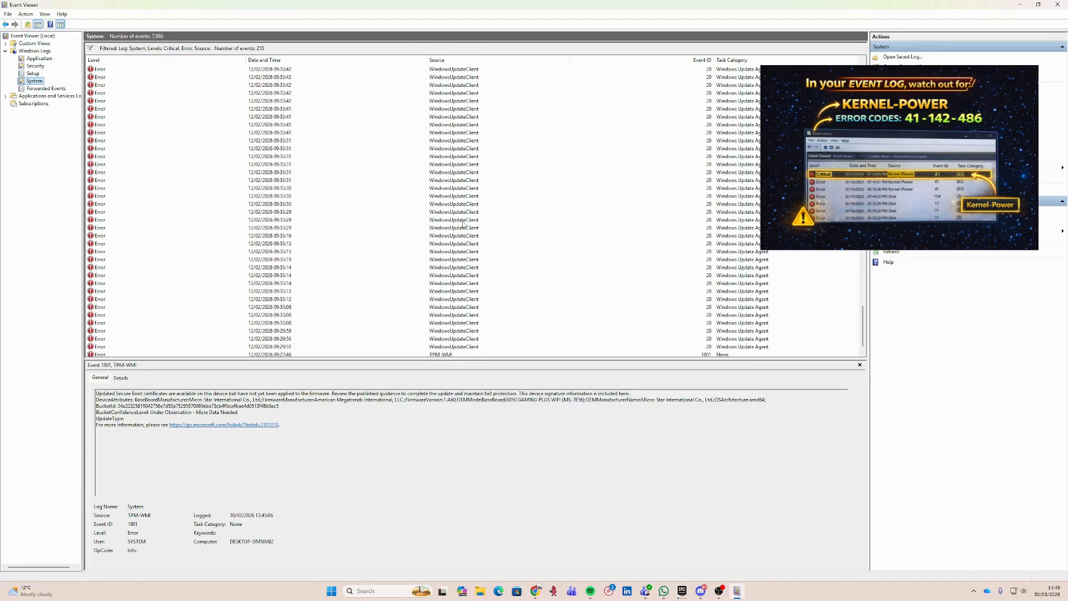
{"action": "scroll", "coordinate": [464, 224], "scroll_direction": "up", "scroll_amount": 13}
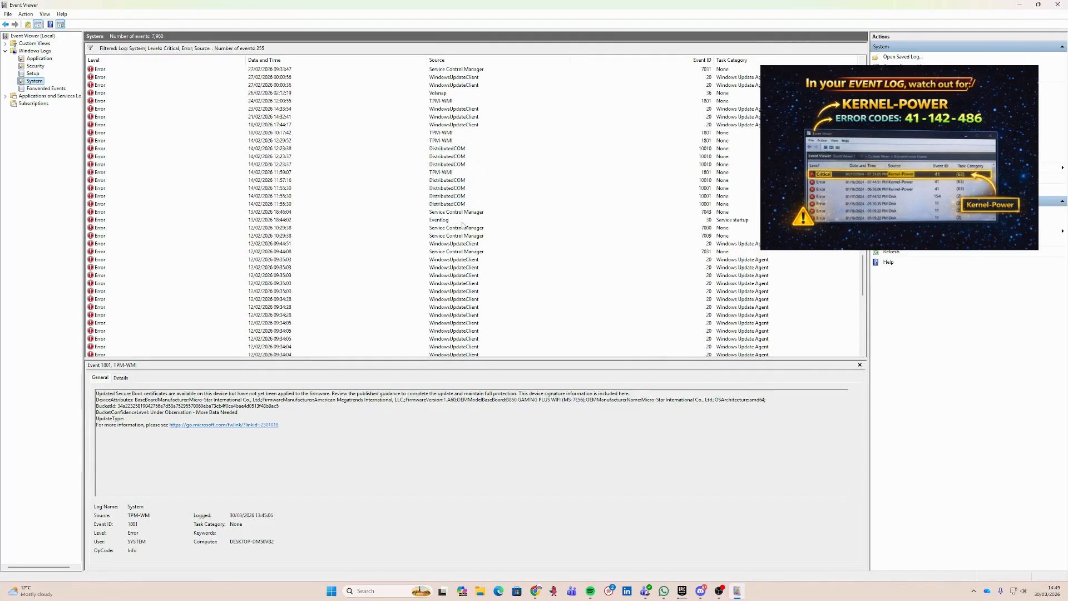
{"action": "scroll", "coordinate": [567, 251], "scroll_direction": "up", "scroll_amount": 13}
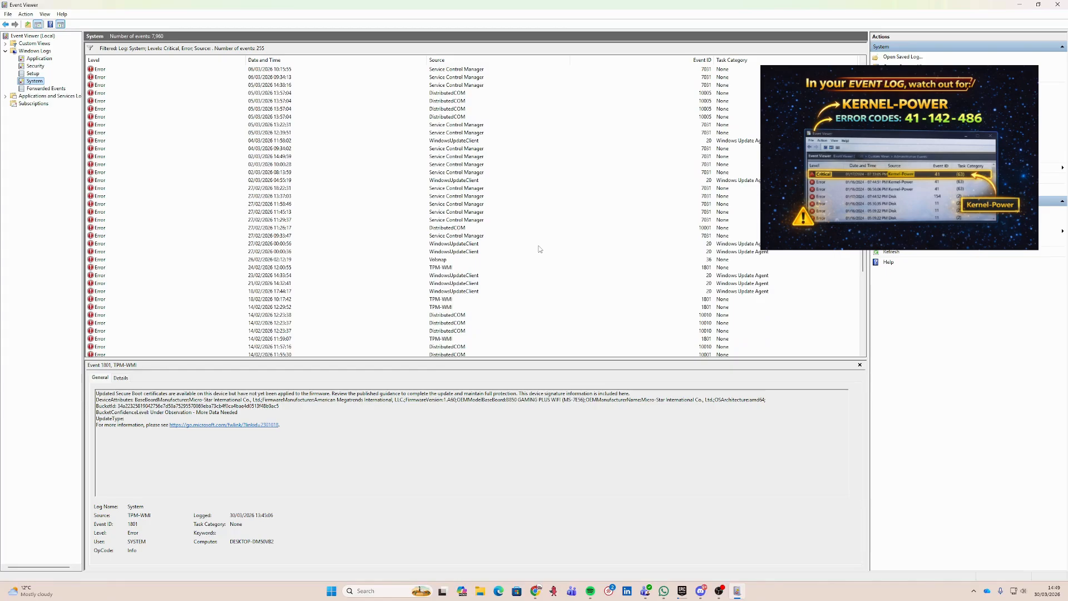
{"action": "scroll", "coordinate": [547, 226], "scroll_direction": "up", "scroll_amount": 15}
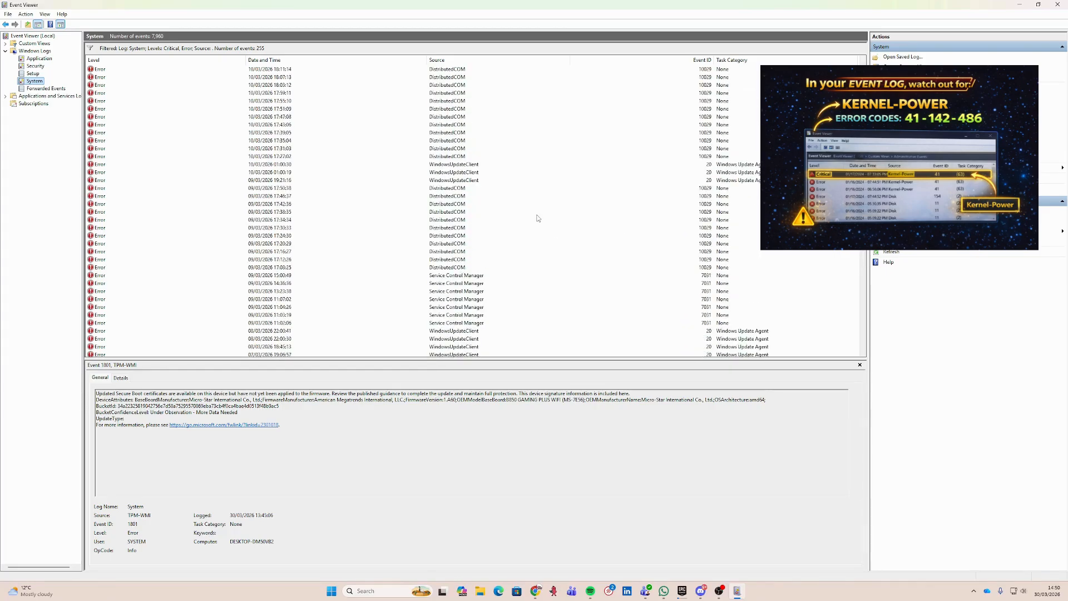
{"action": "scroll", "coordinate": [536, 216], "scroll_direction": "up", "scroll_amount": 12}
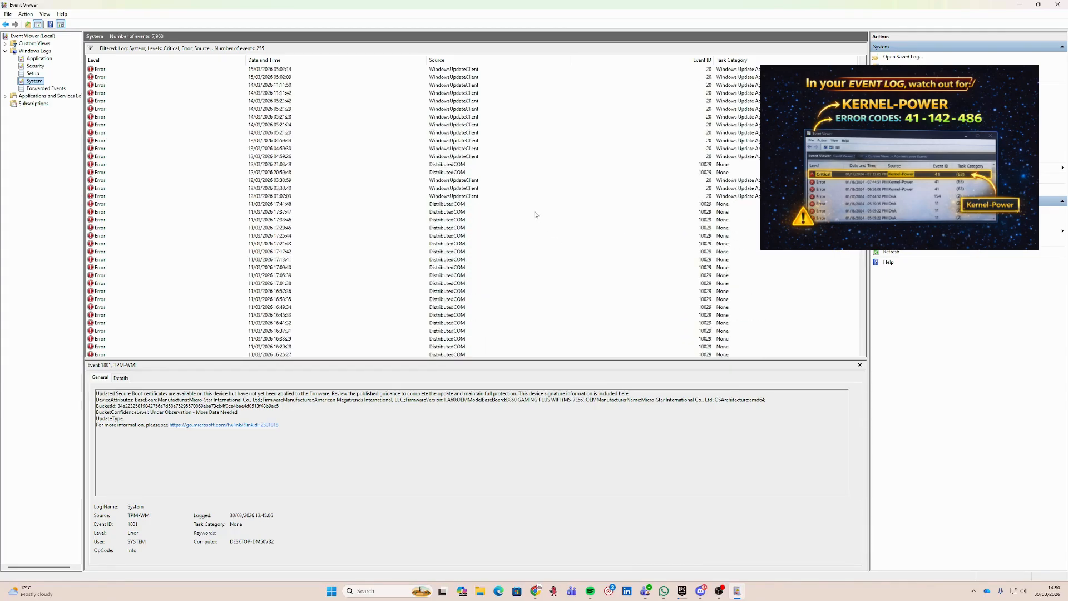
{"action": "scroll", "coordinate": [517, 201], "scroll_direction": "up", "scroll_amount": 4}
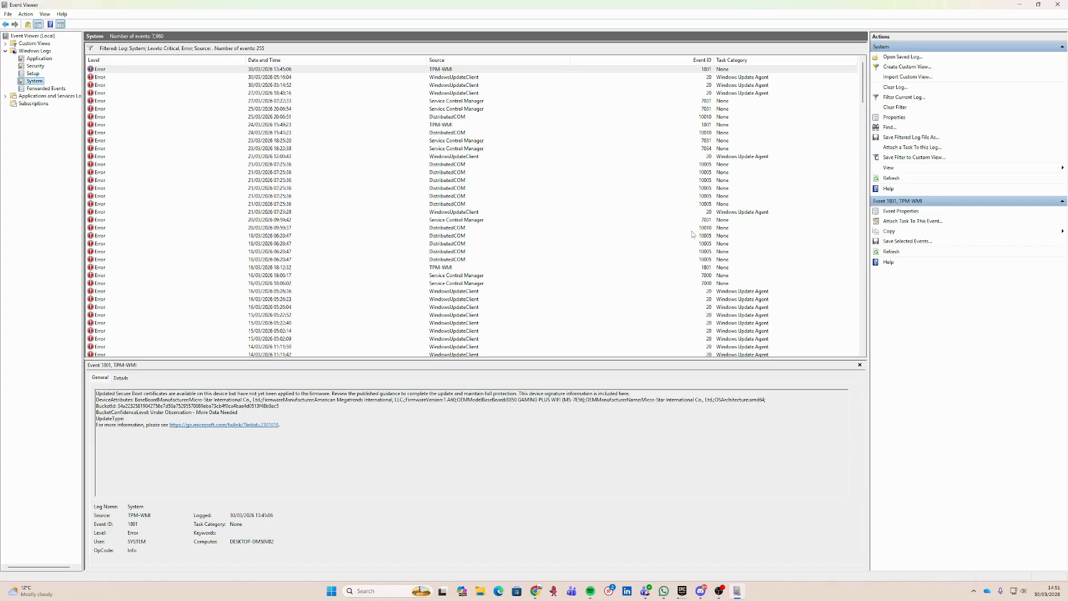
{"action": "scroll", "coordinate": [565, 199], "scroll_direction": "down", "scroll_amount": 8}
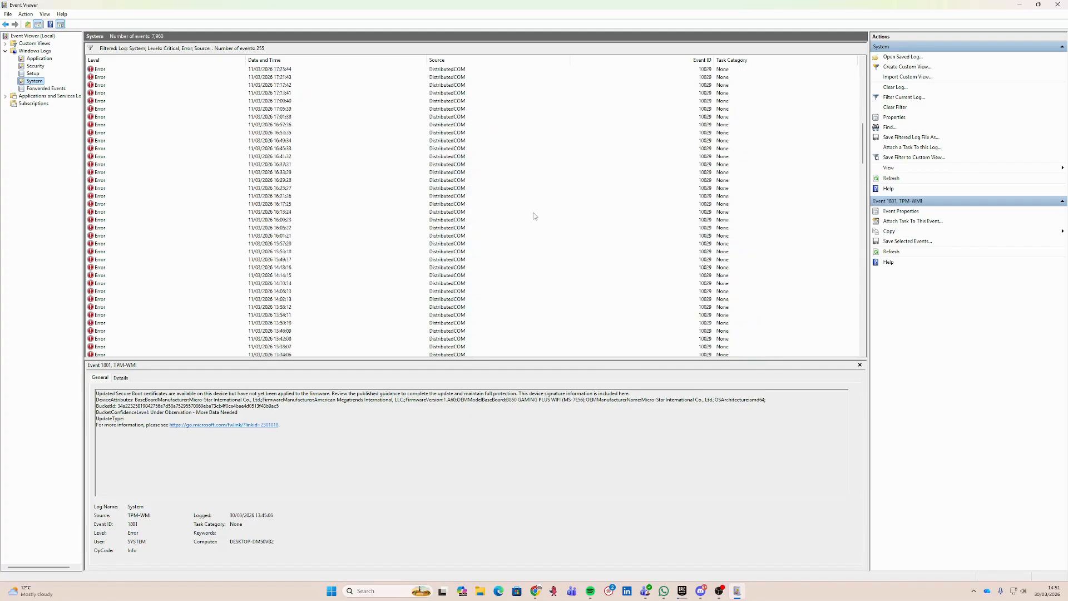
{"action": "scroll", "coordinate": [539, 216], "scroll_direction": "up", "scroll_amount": 2}
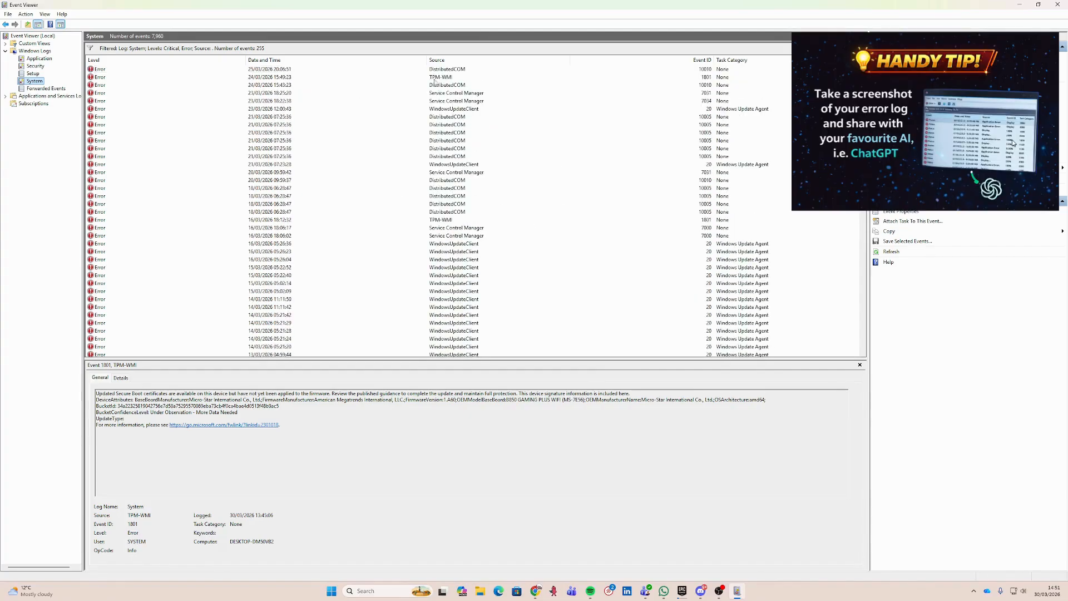
{"action": "scroll", "coordinate": [449, 216], "scroll_direction": "down", "scroll_amount": 20}
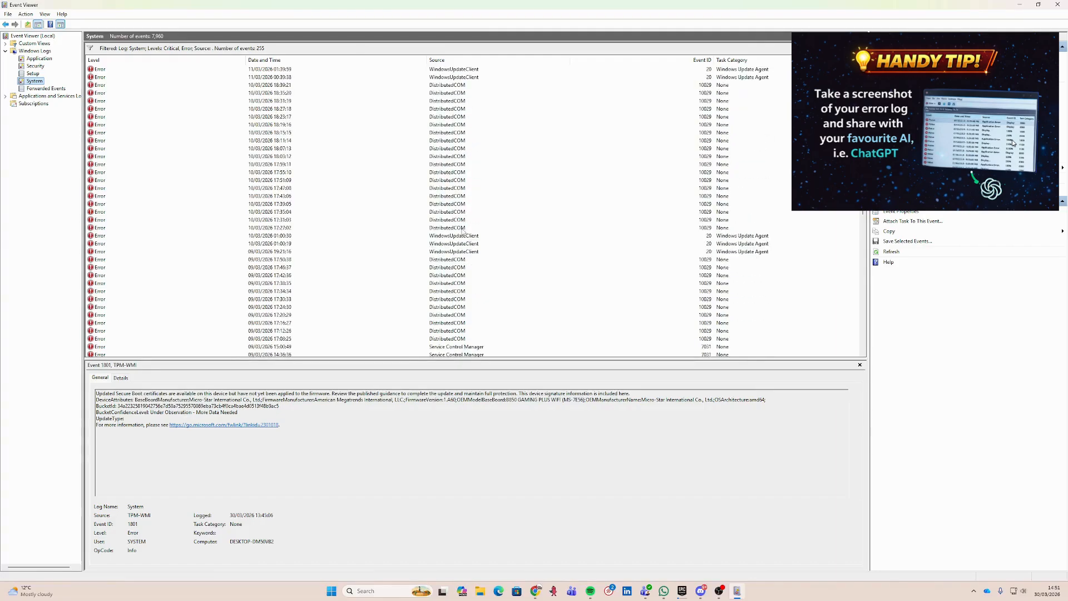
{"action": "scroll", "coordinate": [484, 237], "scroll_direction": "up", "scroll_amount": 20}
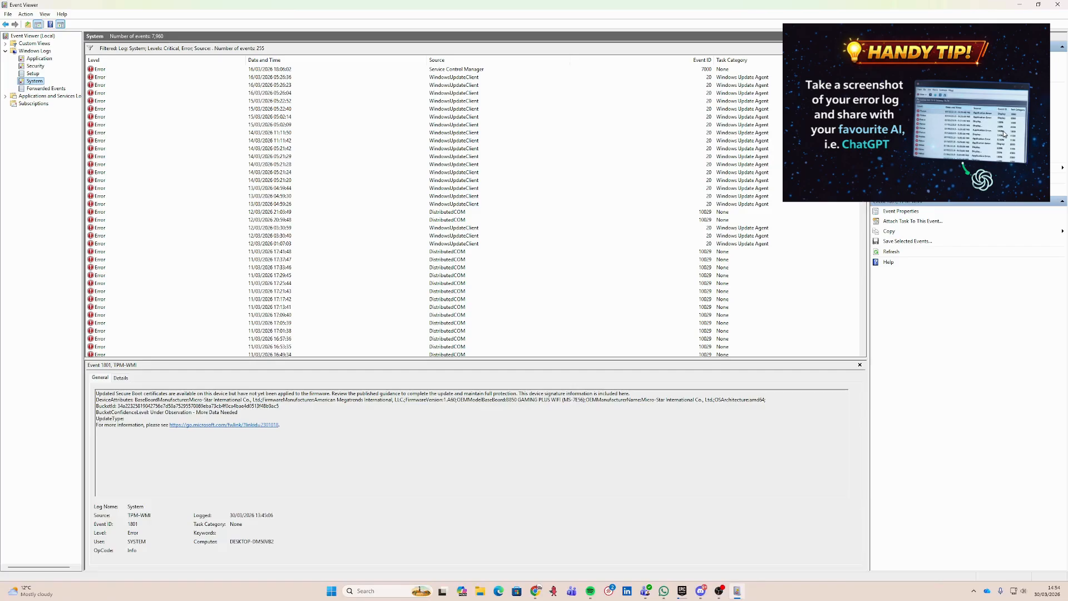
{"action": "key", "text": "alt+F4"}
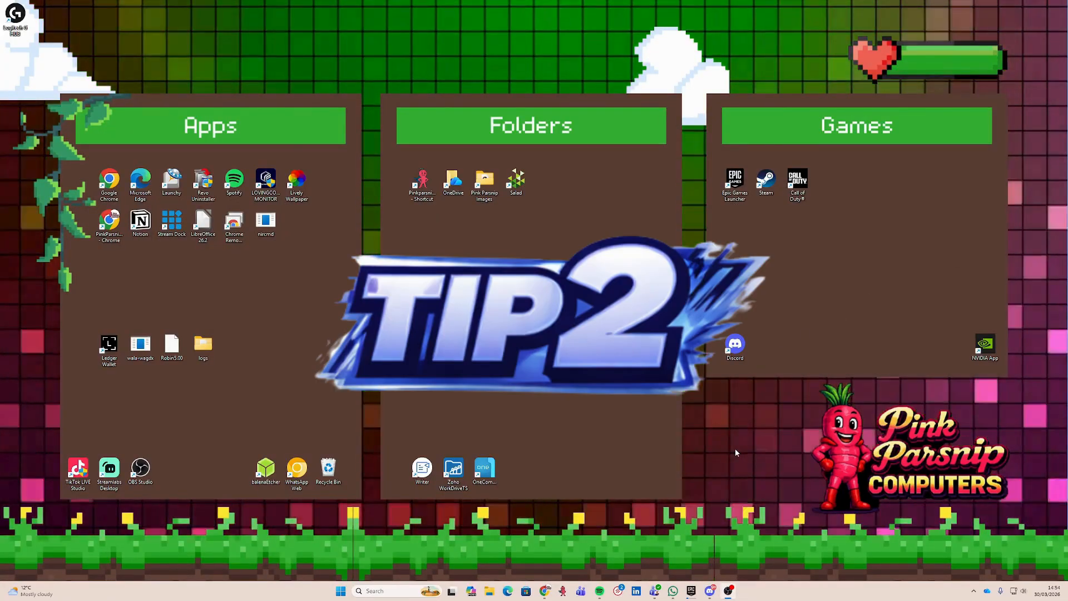
- Switch to the NVIDIA App from the recent apps in Windows search and maximize its window
{"action": "left_click", "coordinate": [390, 590]}
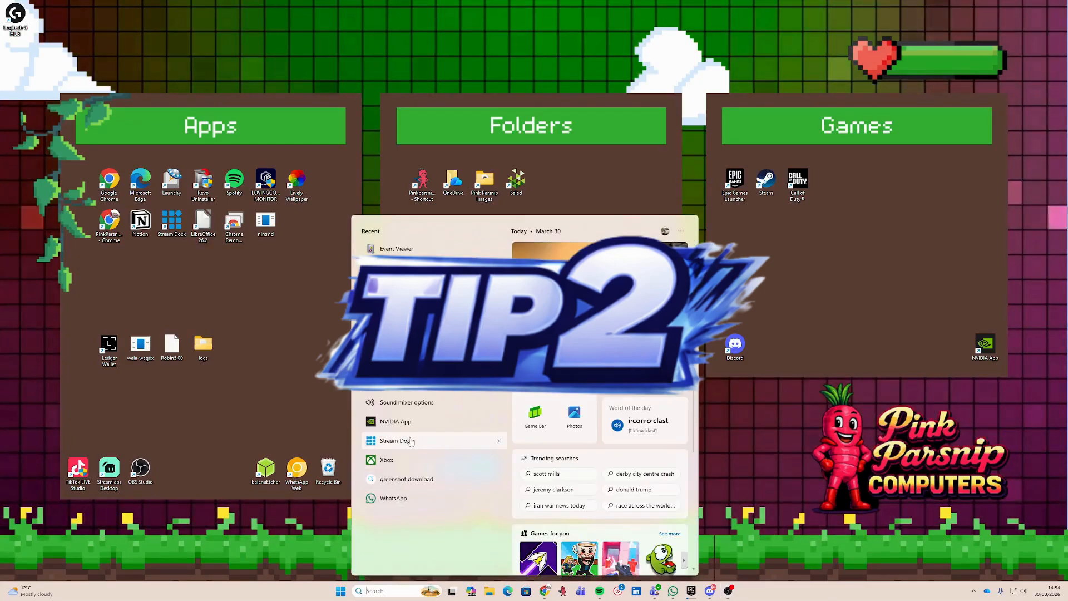
{"action": "left_click", "coordinate": [422, 420]}
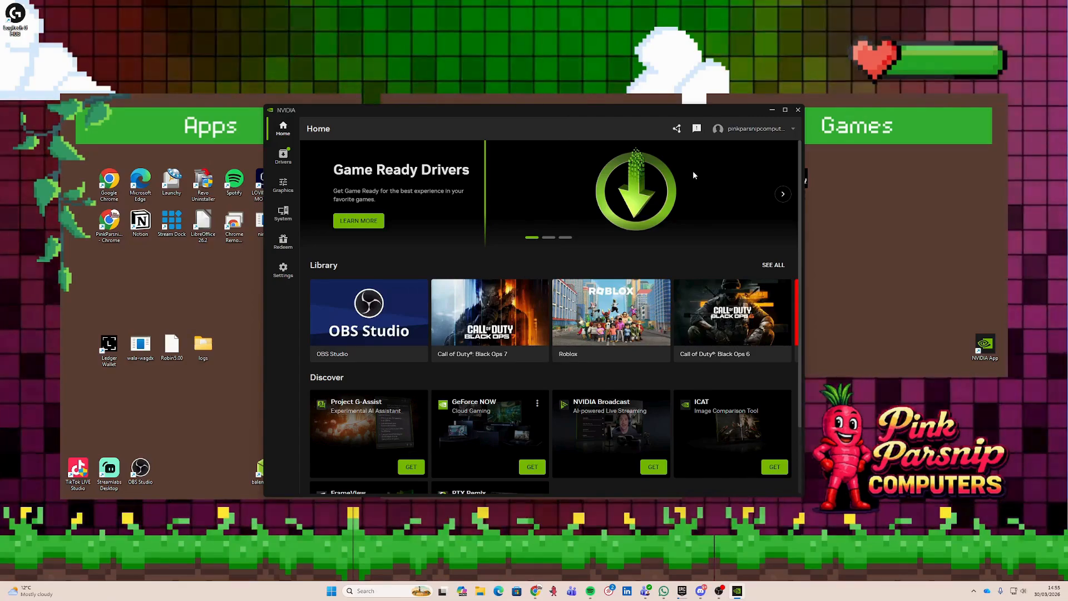
{"action": "left_click", "coordinate": [784, 110]}
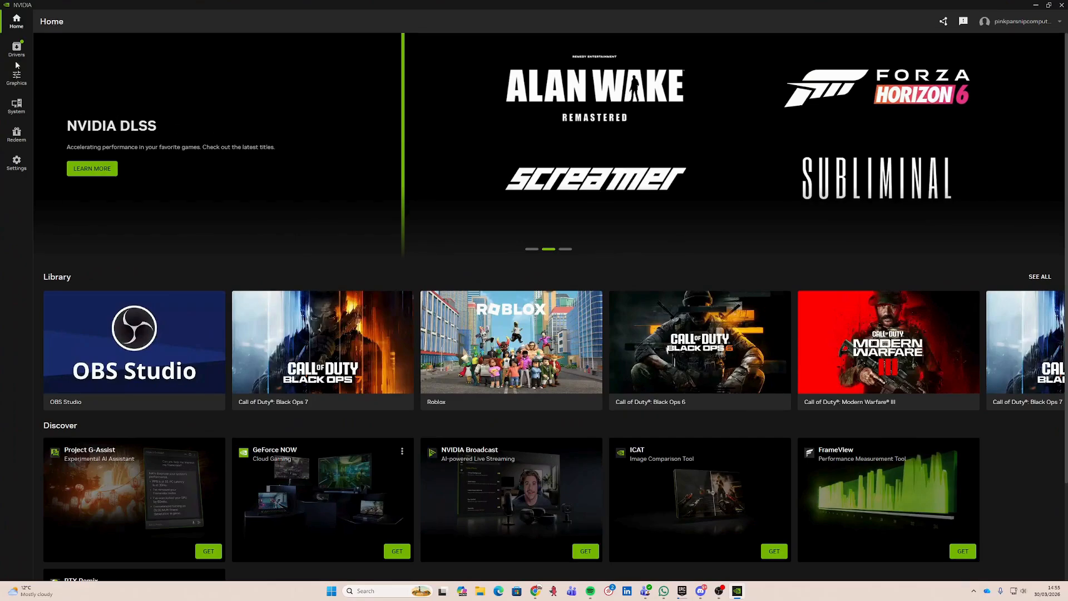
- Show the available driver updates and download the new GeForce Game Ready Driver, version 595.97
{"action": "mouse_move", "coordinate": [461, 346]}
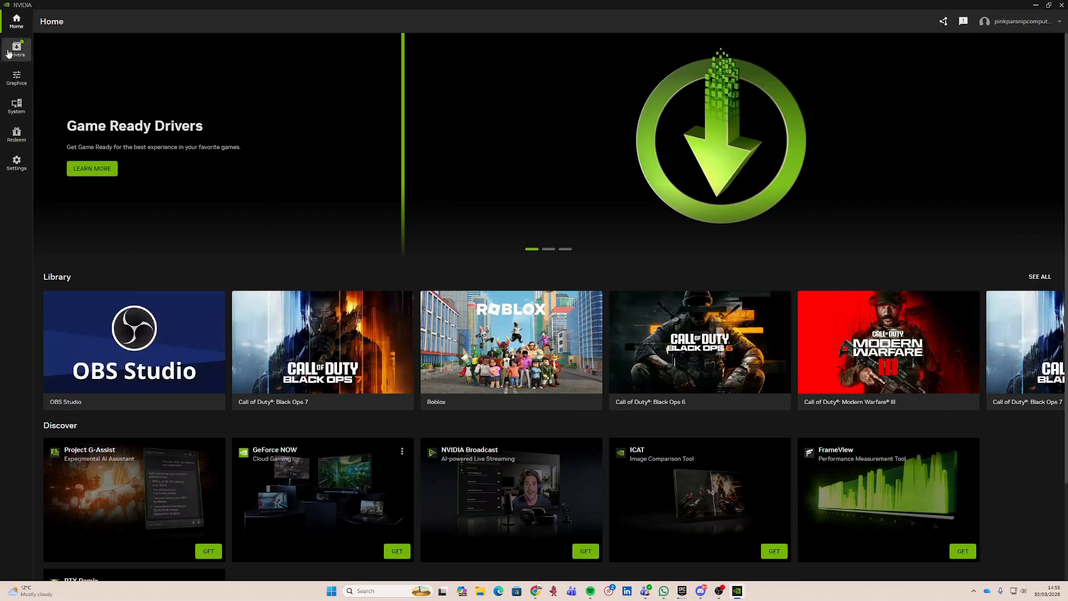
{"action": "left_click", "coordinate": [22, 53]}
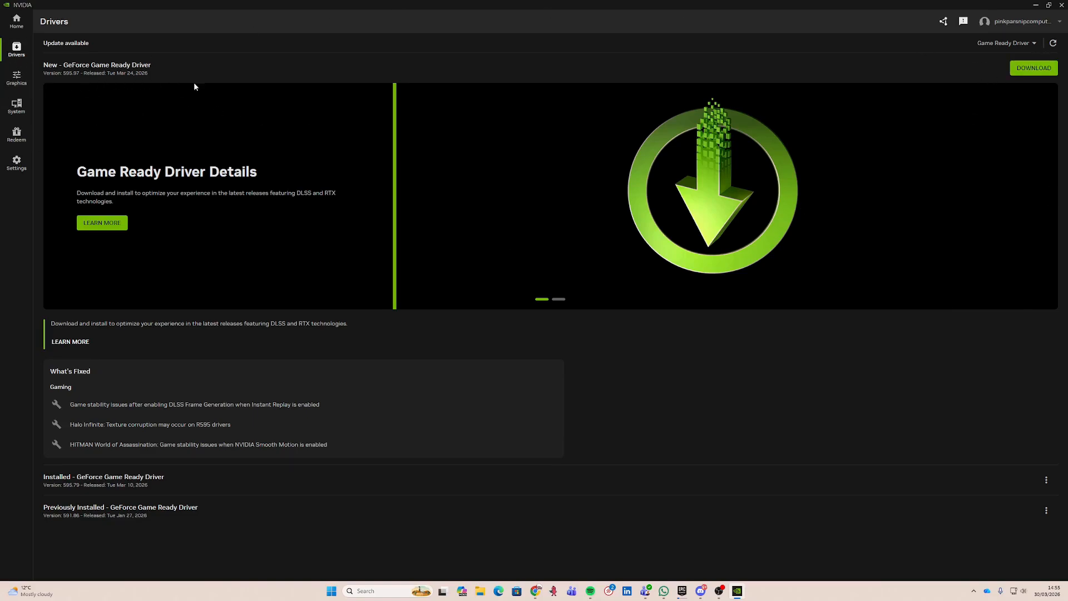
{"action": "left_click", "coordinate": [1038, 70]}
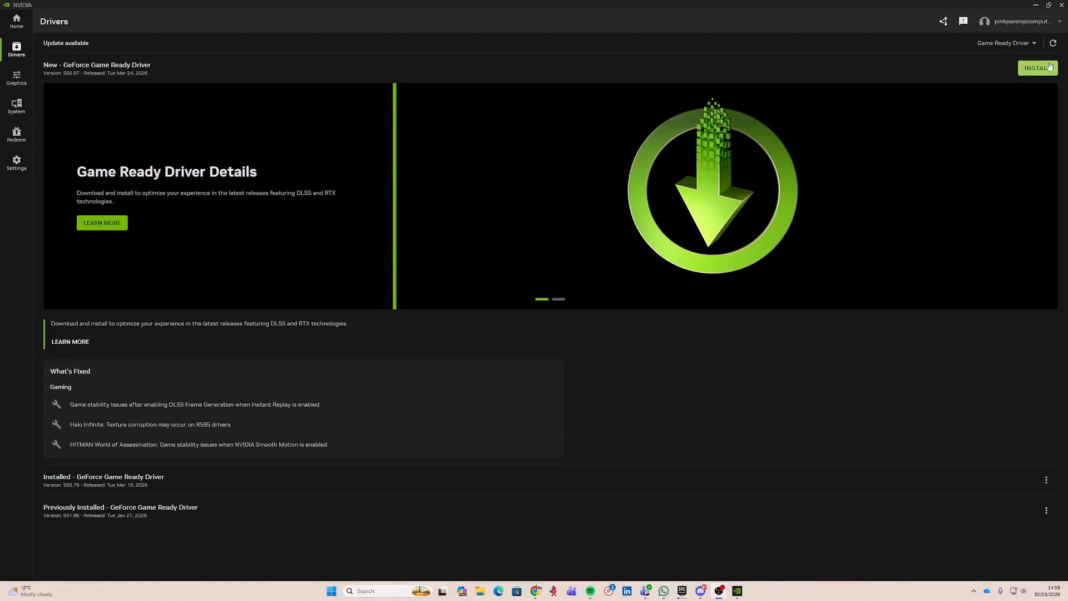
- Begin installing the downloaded GeForce Game Ready Driver with Custom installation and enable Clean installation
{"action": "left_click", "coordinate": [1036, 72]}
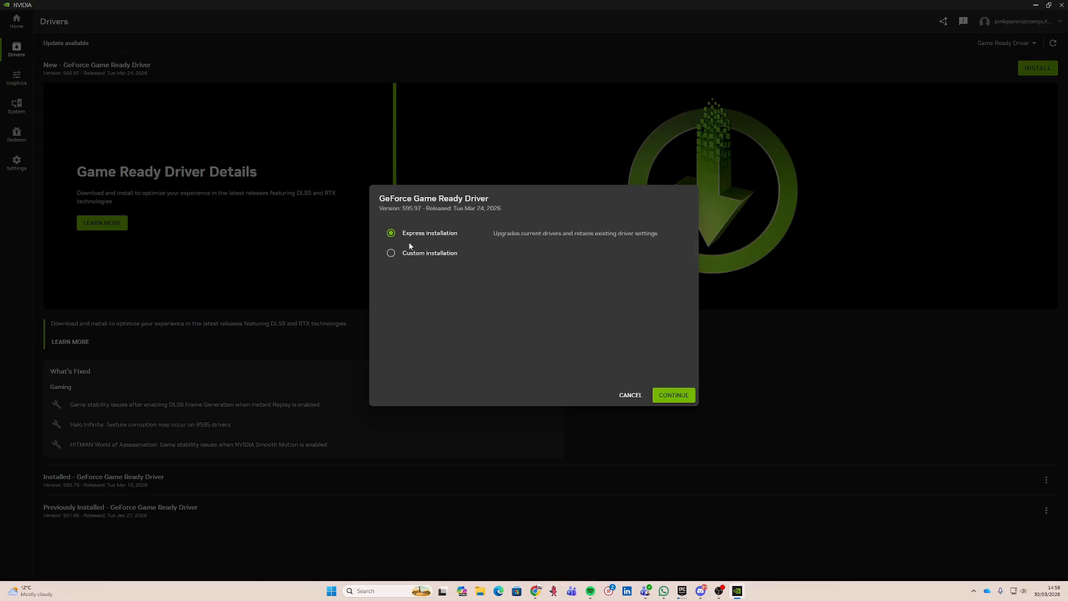
{"action": "left_click", "coordinate": [390, 254]}
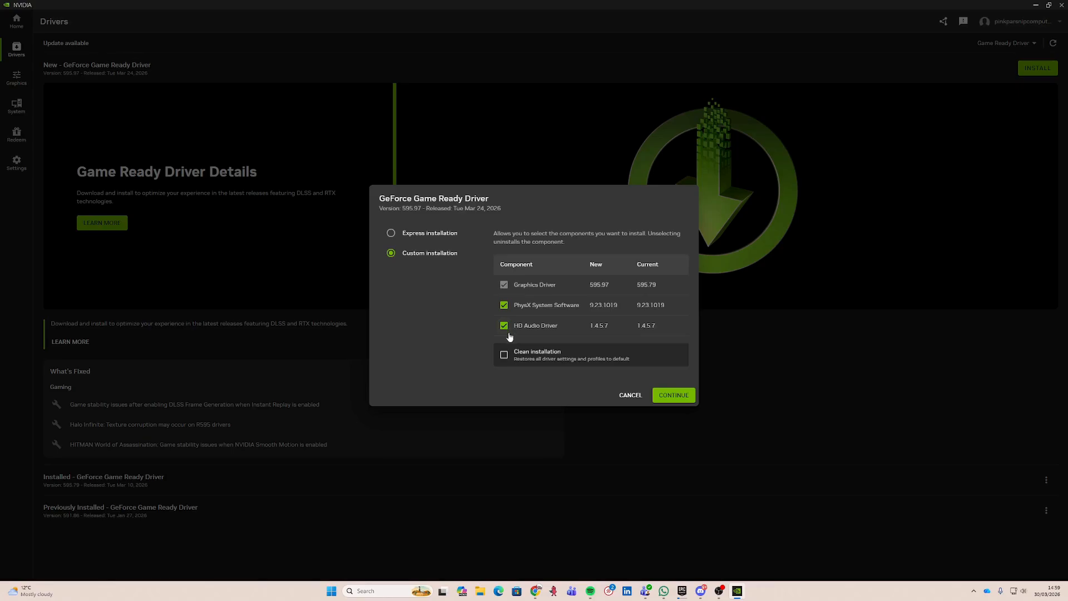
{"action": "left_click", "coordinate": [506, 362]}
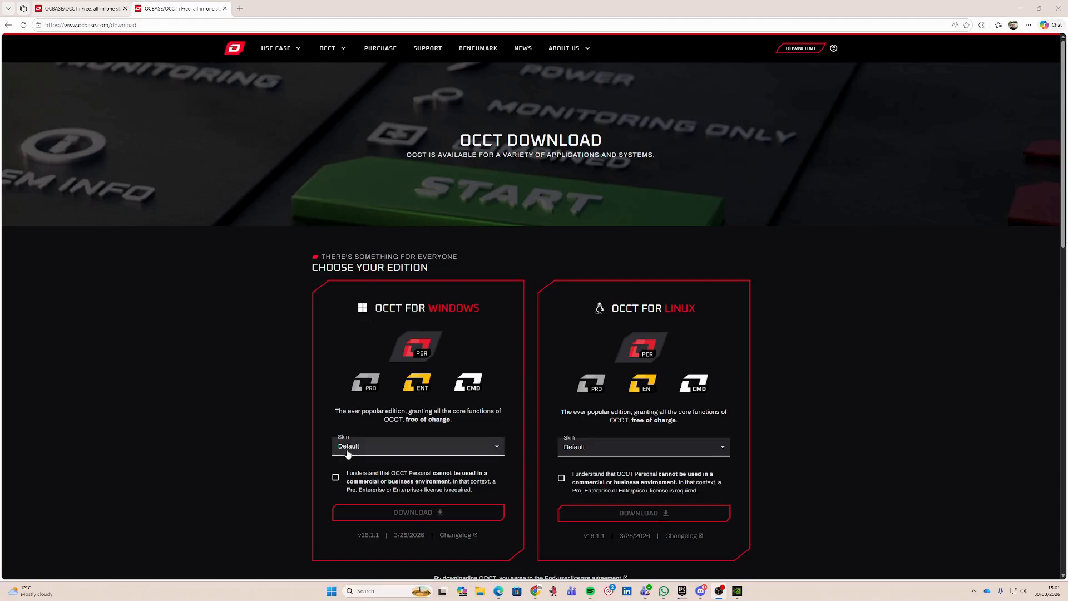
- Accept the non-commercial use condition for OCCT Personal for Windows and download it
{"action": "left_click", "coordinate": [335, 477]}
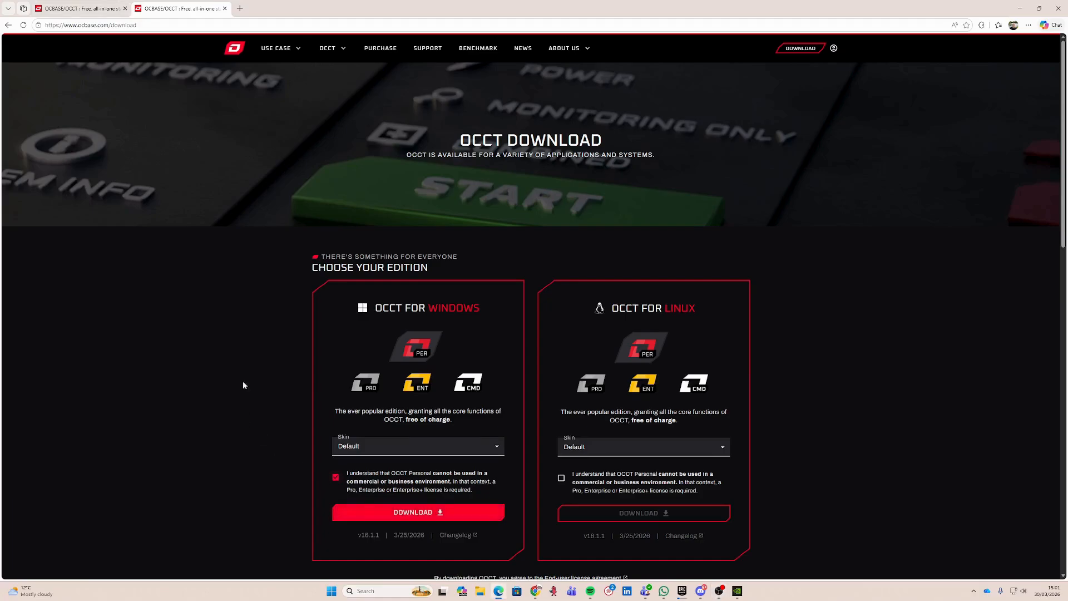
{"action": "left_click", "coordinate": [413, 512]}
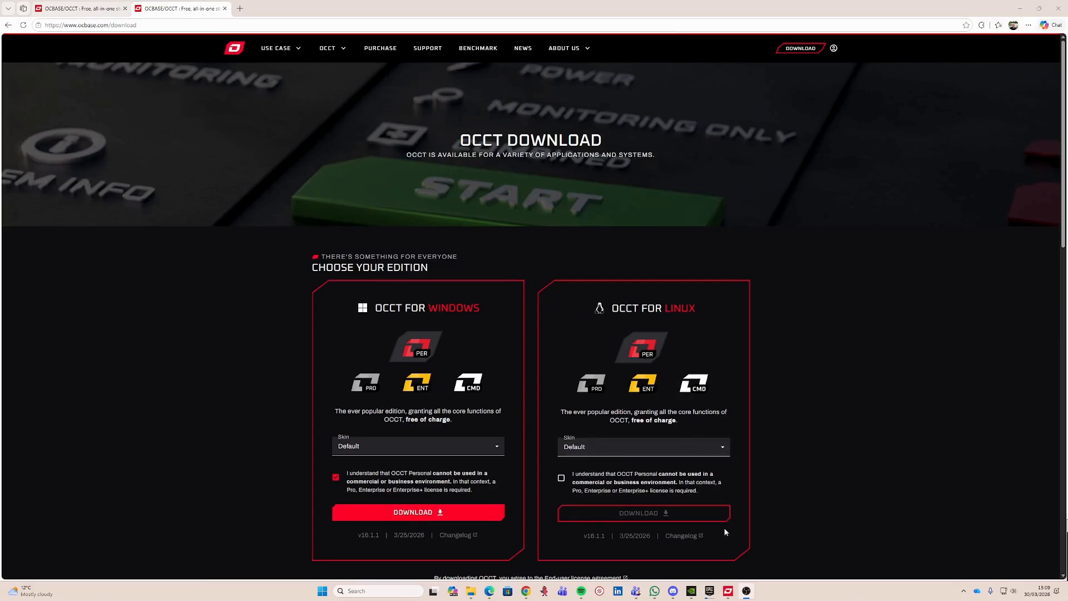
- Switch to OCCT, minimize the browser behind it and maximize the OCCT window
{"action": "left_click", "coordinate": [729, 594]}
{"action": "left_click_drag", "start_coordinate": [533, 26], "coordinate": [674, 123]}
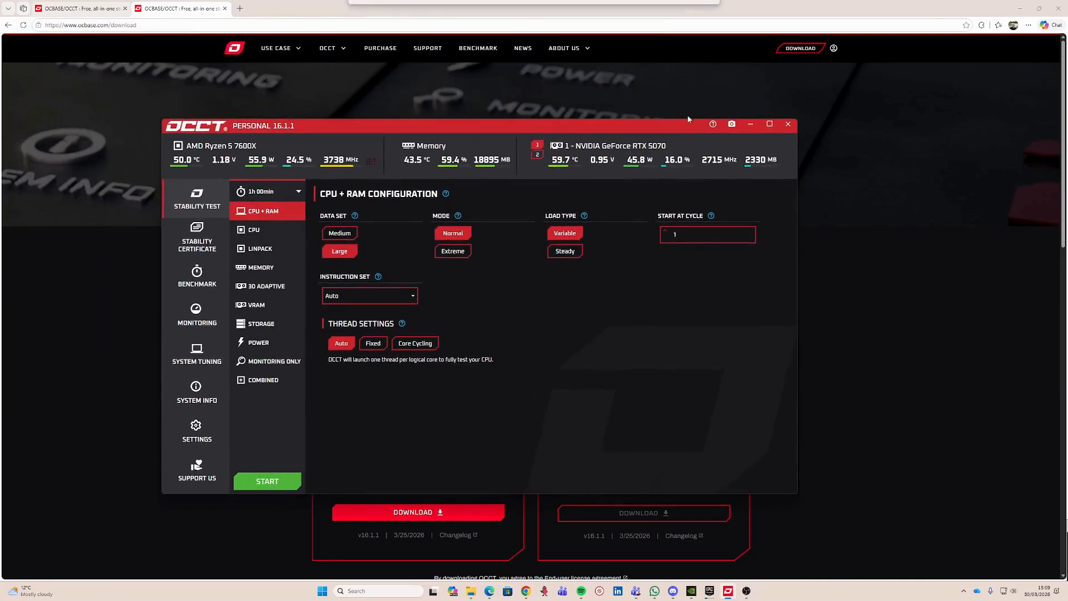
{"action": "left_click", "coordinate": [1020, 8]}
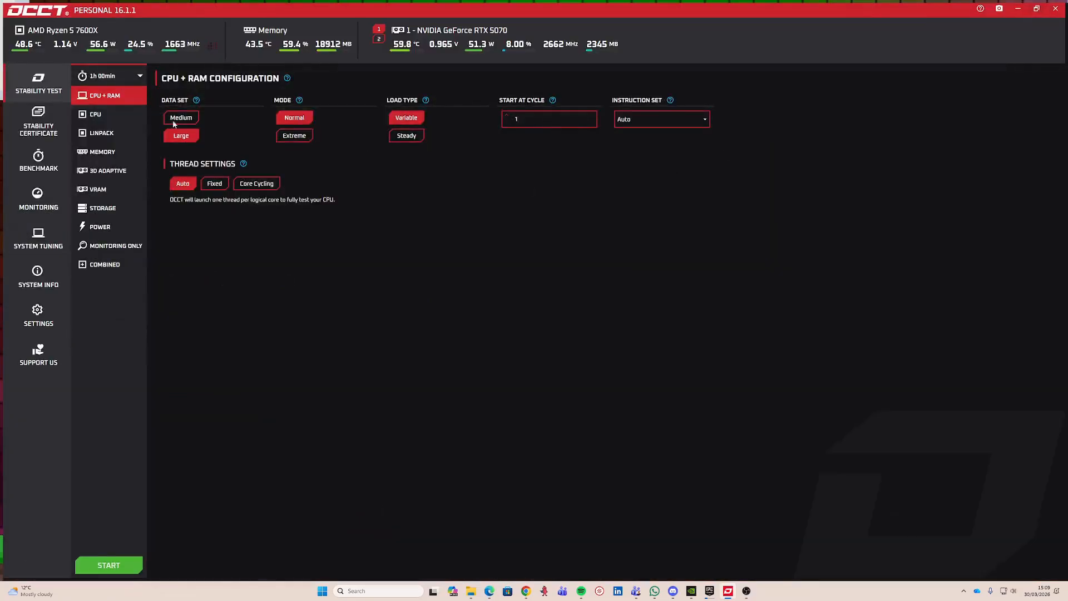
{"action": "left_click", "coordinate": [769, 124]}
- Configure the CPU stability test with Extreme mode and a Steady load type
{"action": "left_click", "coordinate": [92, 115]}
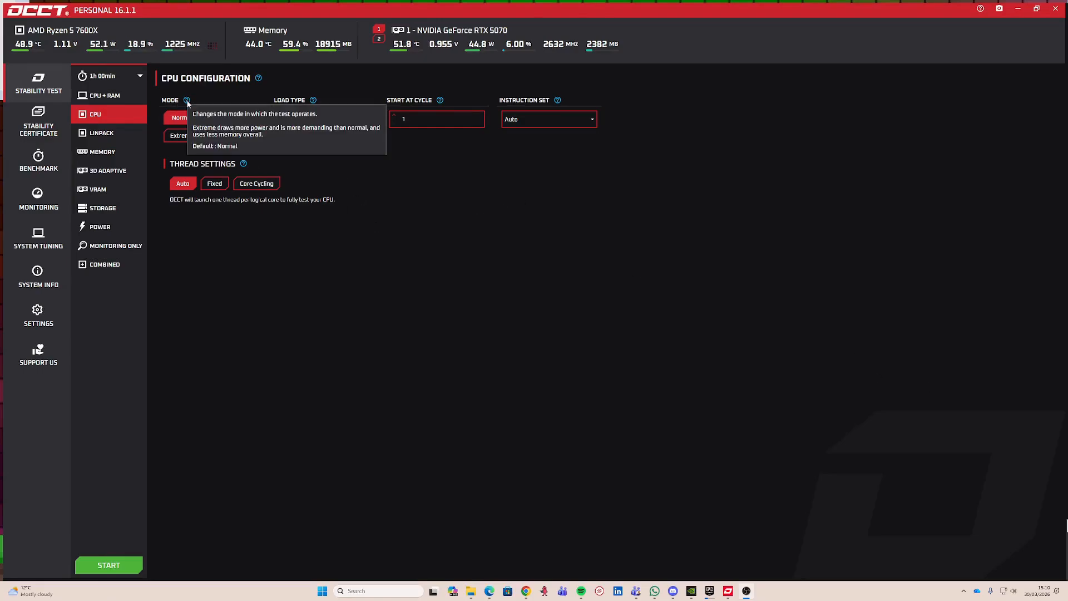
{"action": "left_click", "coordinate": [176, 138]}
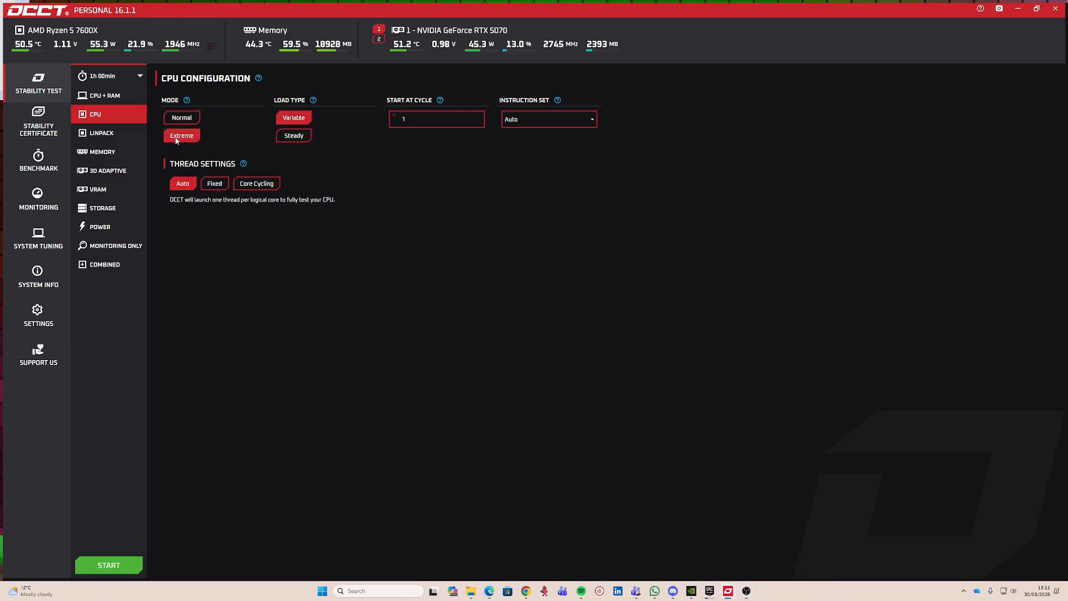
{"action": "left_click", "coordinate": [290, 142]}
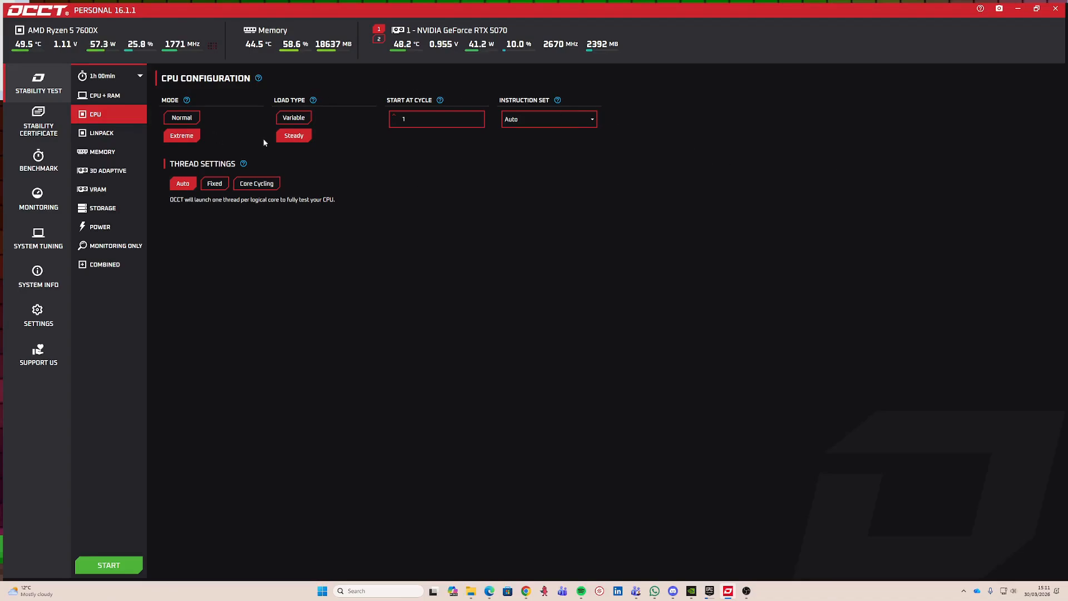
- Set the stability test duration to 0 hours 15 minutes
{"action": "left_click", "coordinate": [139, 77]}
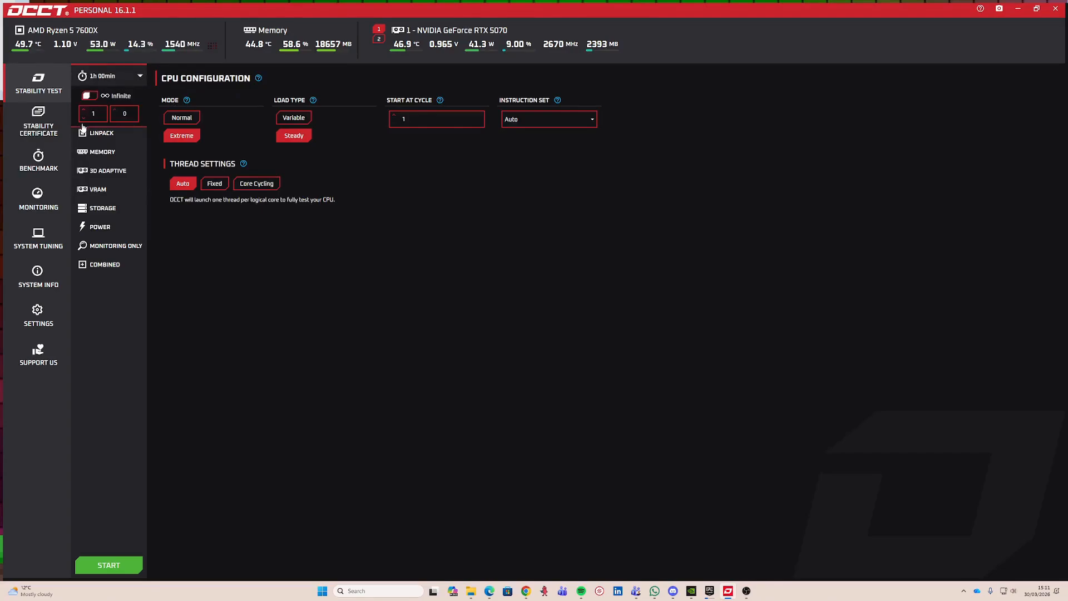
{"action": "left_click", "coordinate": [114, 110]}
{"action": "left_click", "coordinate": [114, 112]}
{"action": "left_click", "coordinate": [114, 111]}
{"action": "left_click", "coordinate": [113, 112]}
{"action": "left_click", "coordinate": [113, 111]}
{"action": "left_click", "coordinate": [112, 112]}
{"action": "left_click", "coordinate": [113, 111]}
{"action": "left_click", "coordinate": [112, 112]}
{"action": "left_click", "coordinate": [111, 111]}
{"action": "left_click", "coordinate": [111, 111]}
{"action": "left_click", "coordinate": [112, 111]}
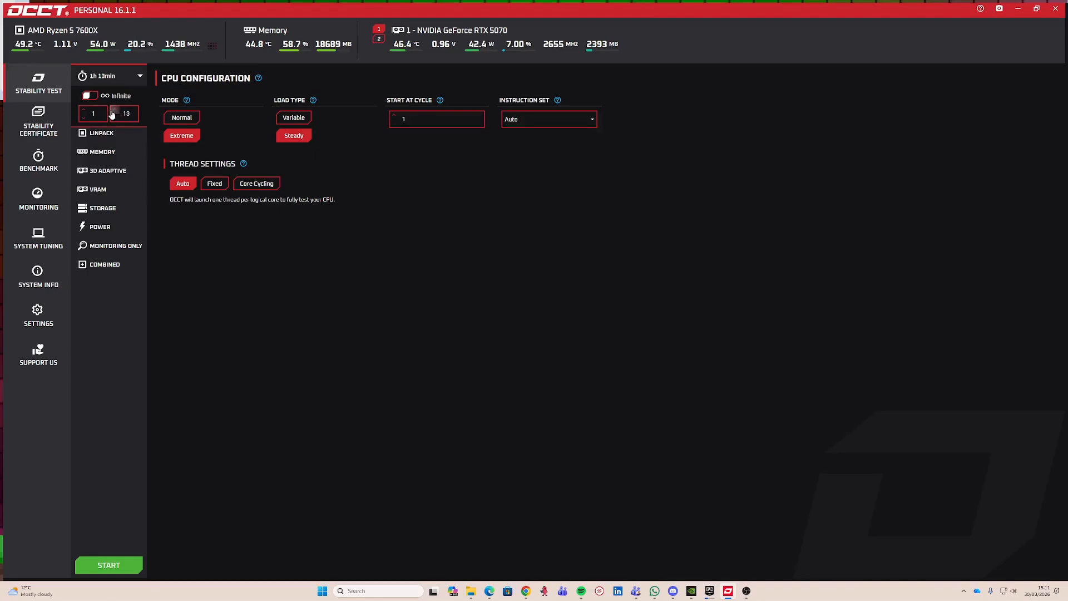
{"action": "left_click", "coordinate": [111, 111]}
{"action": "left_click", "coordinate": [84, 118]}
{"action": "left_click", "coordinate": [228, 222]}
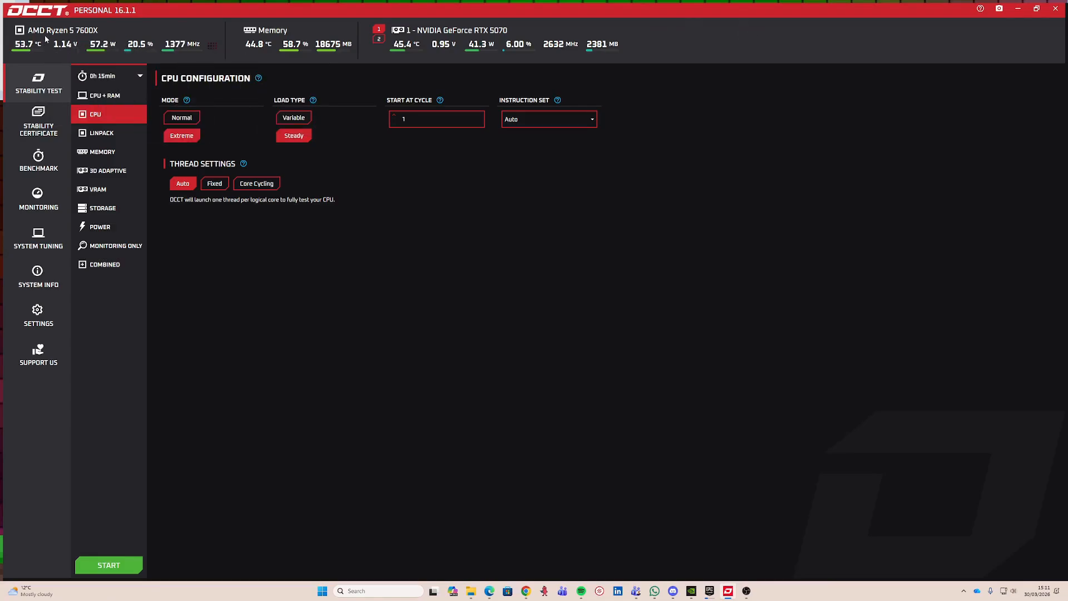
- Start the CPU stability test and examine the processor's sensor readings while it runs
{"action": "mouse_move", "coordinate": [83, 44]}
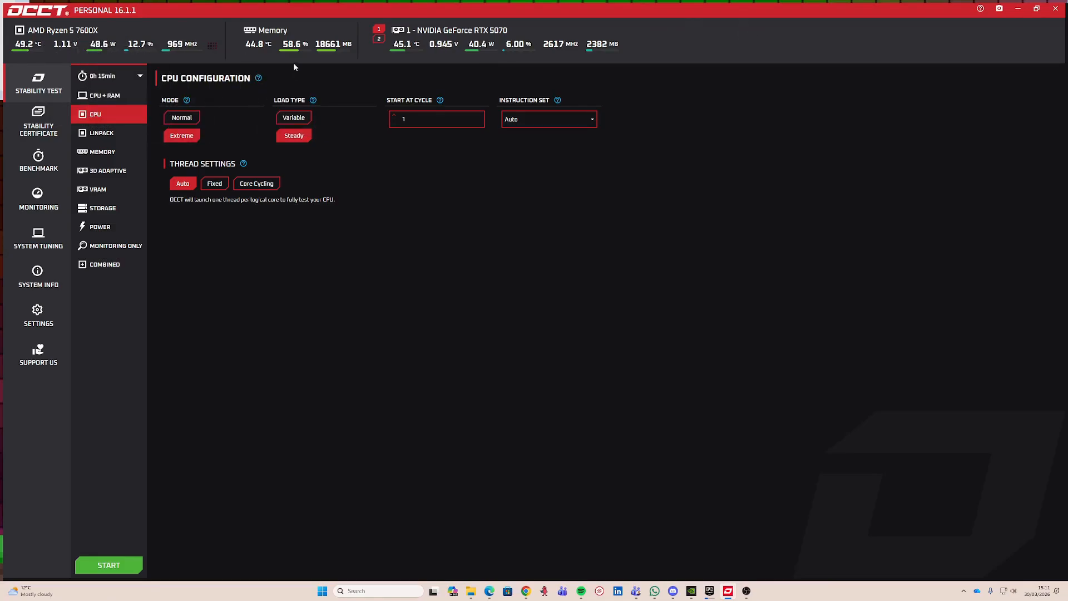
{"action": "mouse_move", "coordinate": [281, 49]}
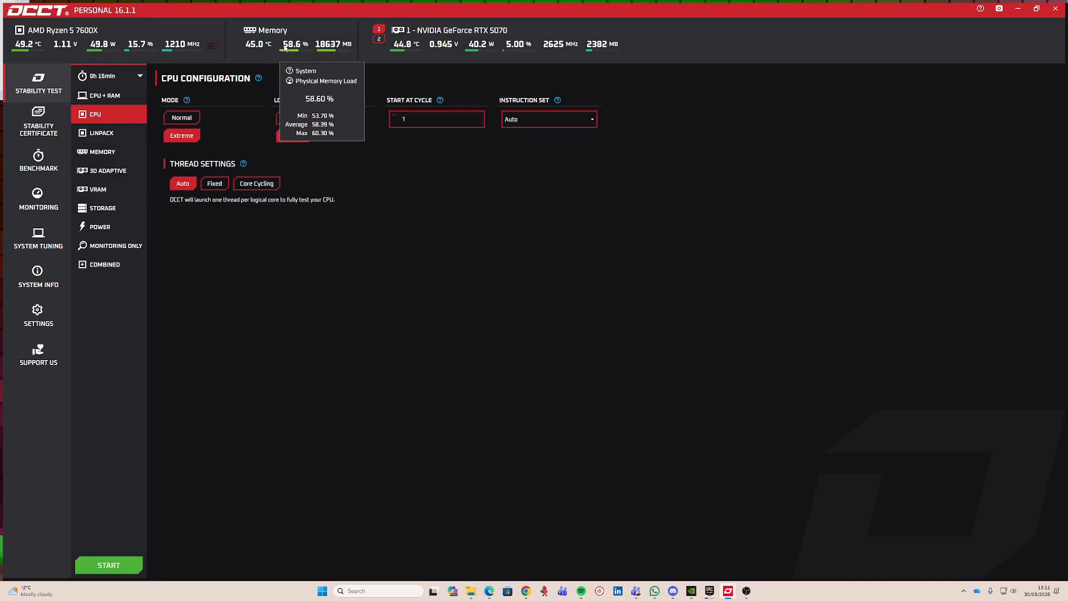
{"action": "mouse_move", "coordinate": [452, 47]}
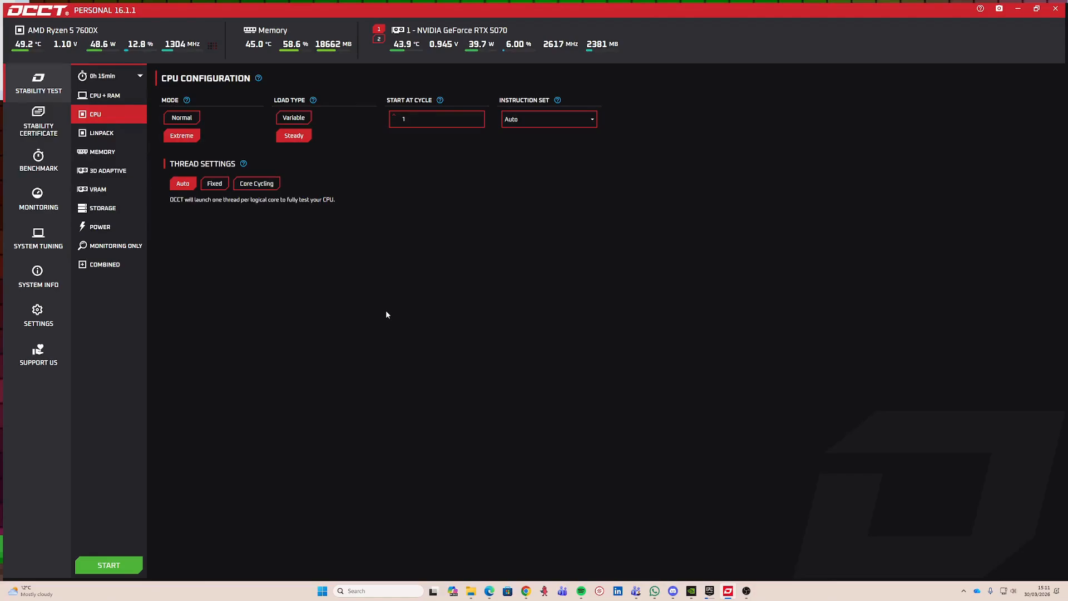
{"action": "left_click", "coordinate": [108, 565]}
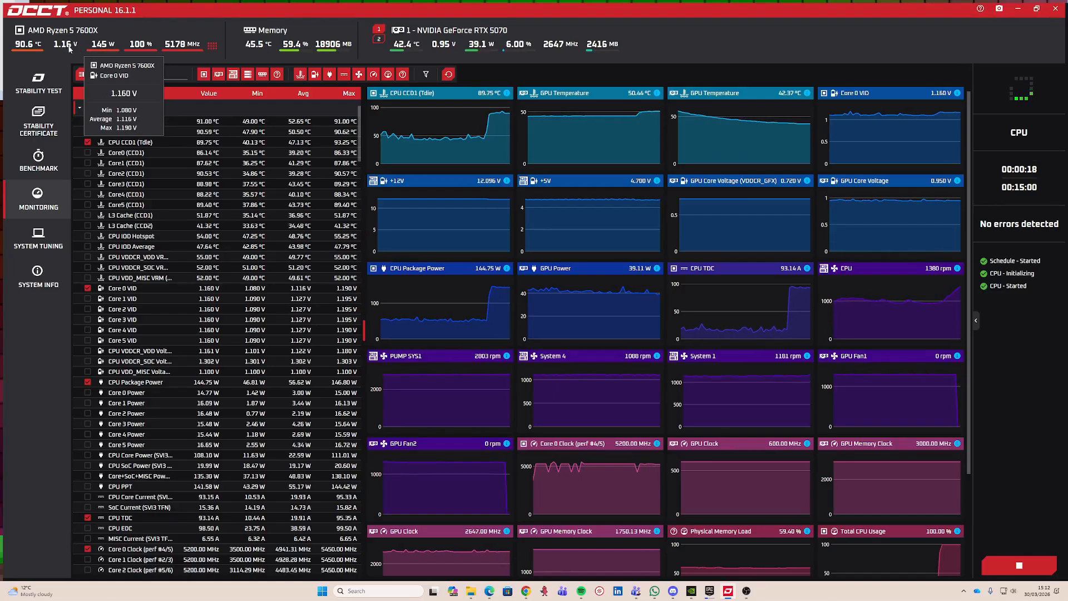
{"action": "mouse_move", "coordinate": [139, 49]}
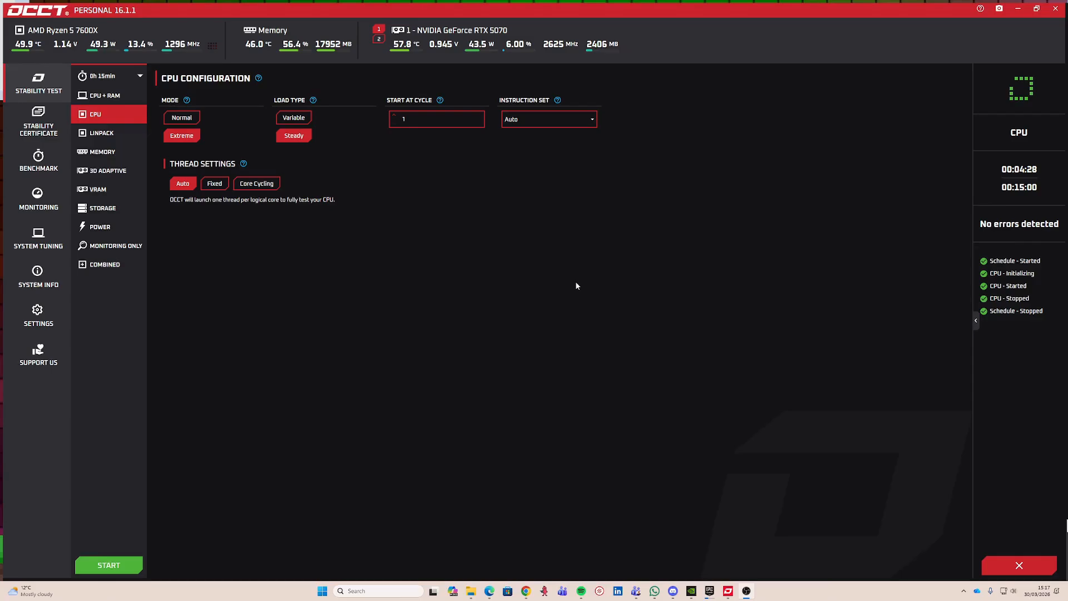
- Choose the 3D Adaptive stability test with Discrete GPUs as the tested devices
{"action": "left_click", "coordinate": [99, 190]}
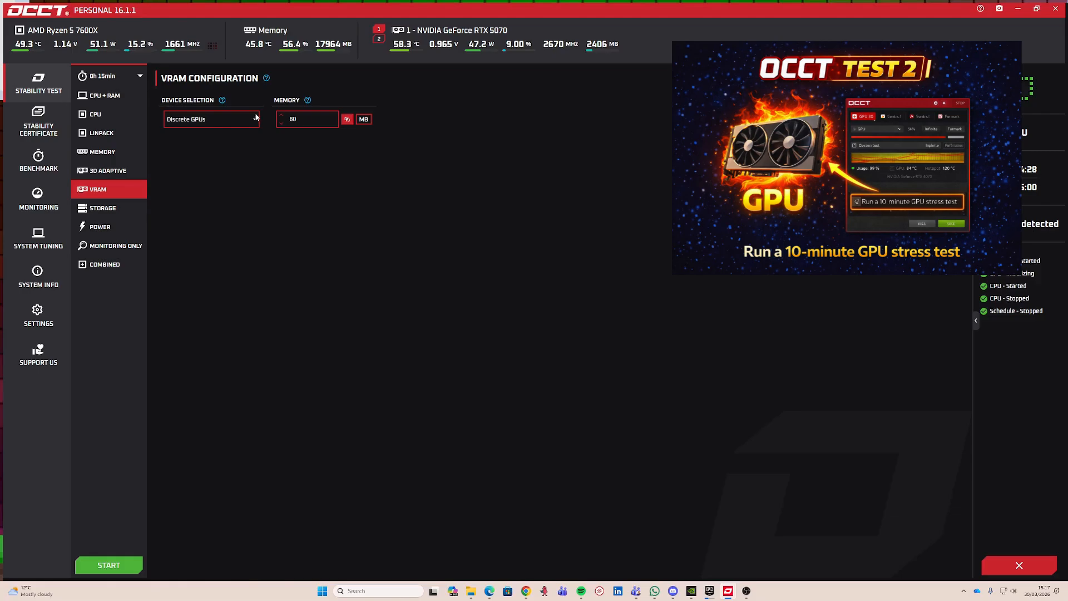
{"action": "left_click", "coordinate": [101, 172]}
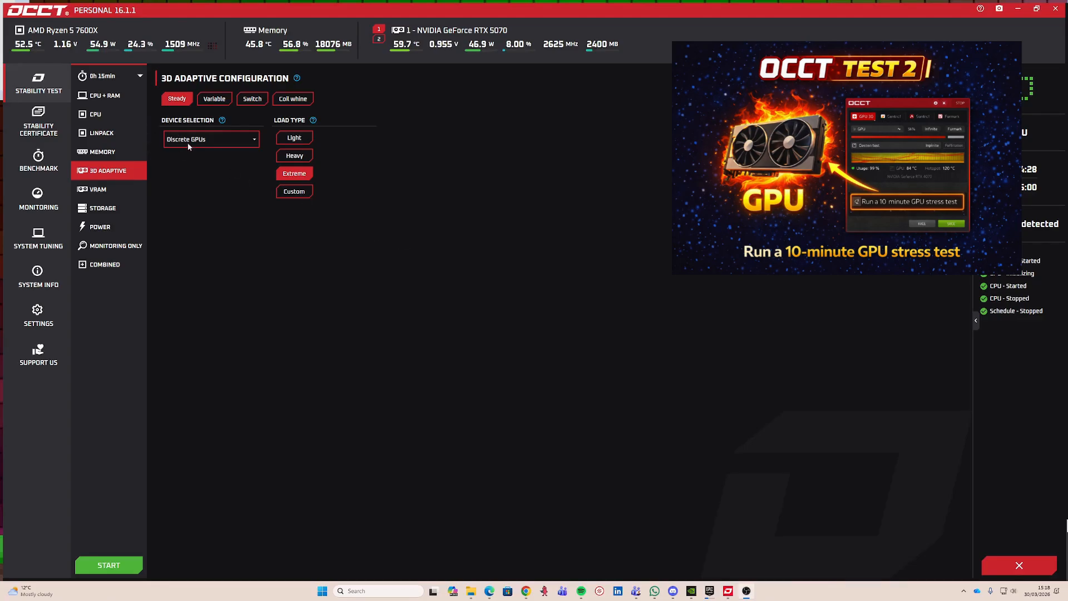
{"action": "left_click", "coordinate": [255, 141]}
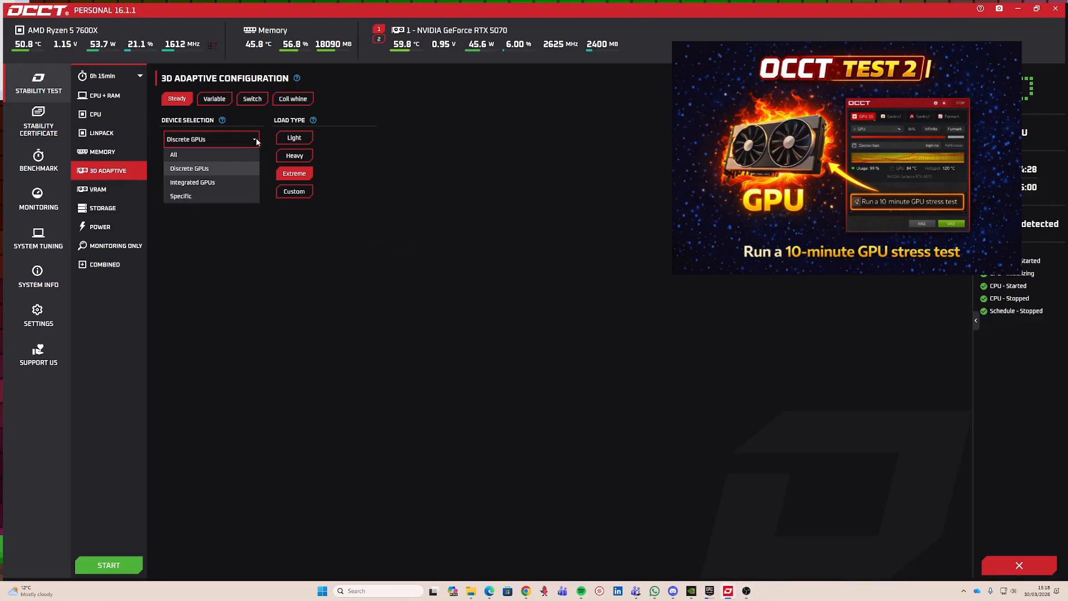
{"action": "left_click", "coordinate": [190, 168]}
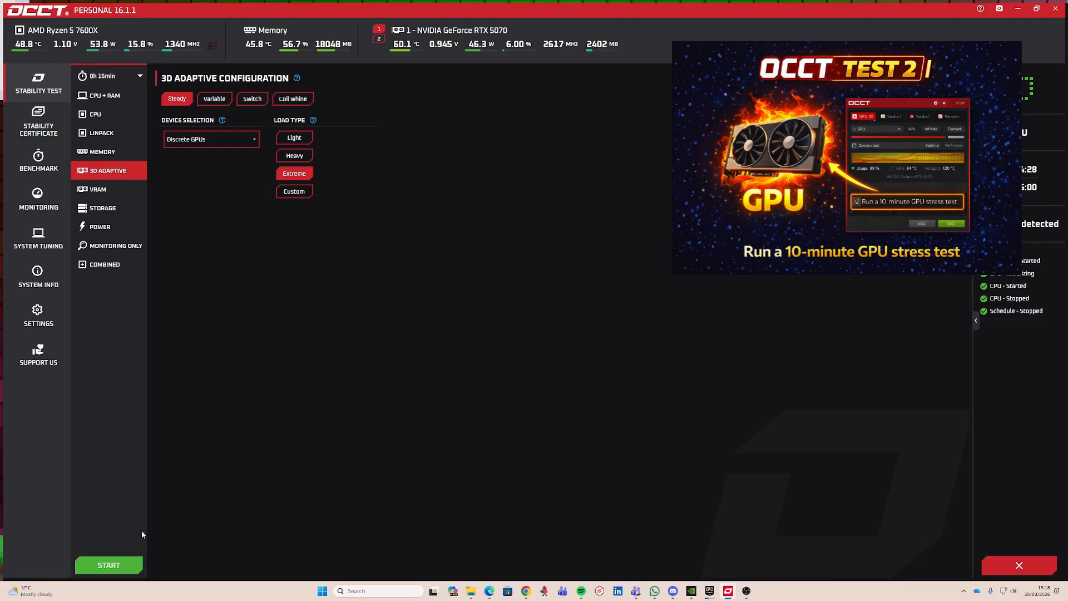
- Start the 3D Adaptive test without buying a supporter plan and examine the graphics card's readings while it runs
{"action": "left_click", "coordinate": [109, 565]}
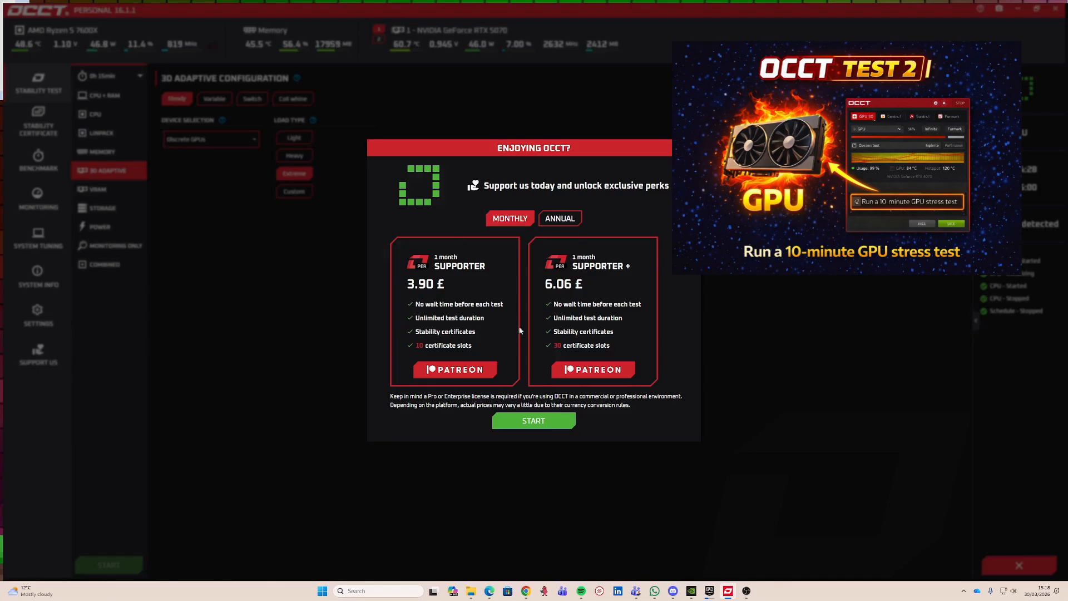
{"action": "left_click", "coordinate": [528, 425]}
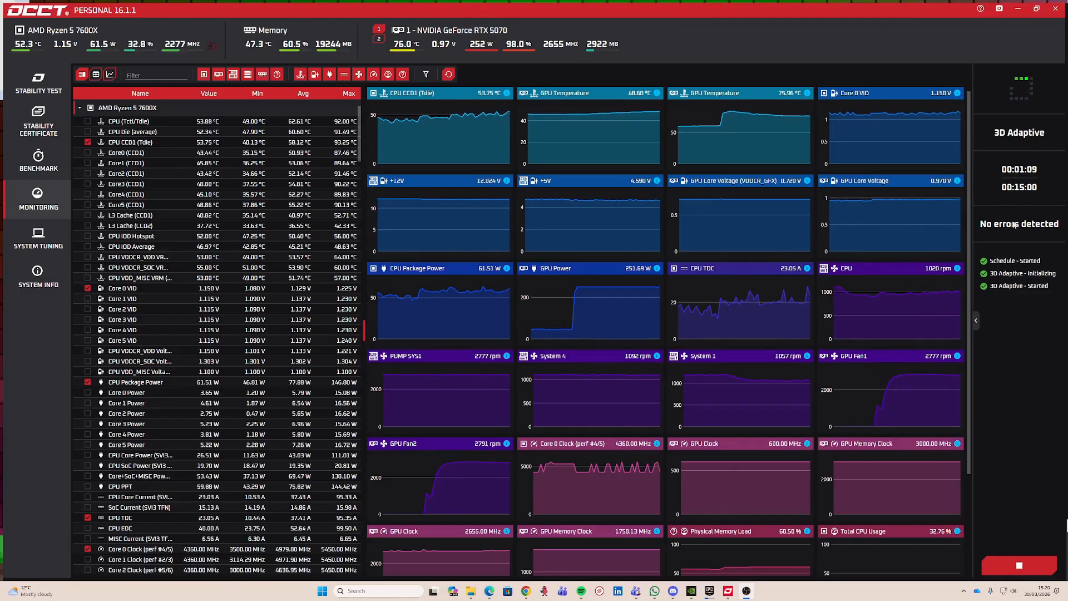
{"action": "mouse_move", "coordinate": [477, 47]}
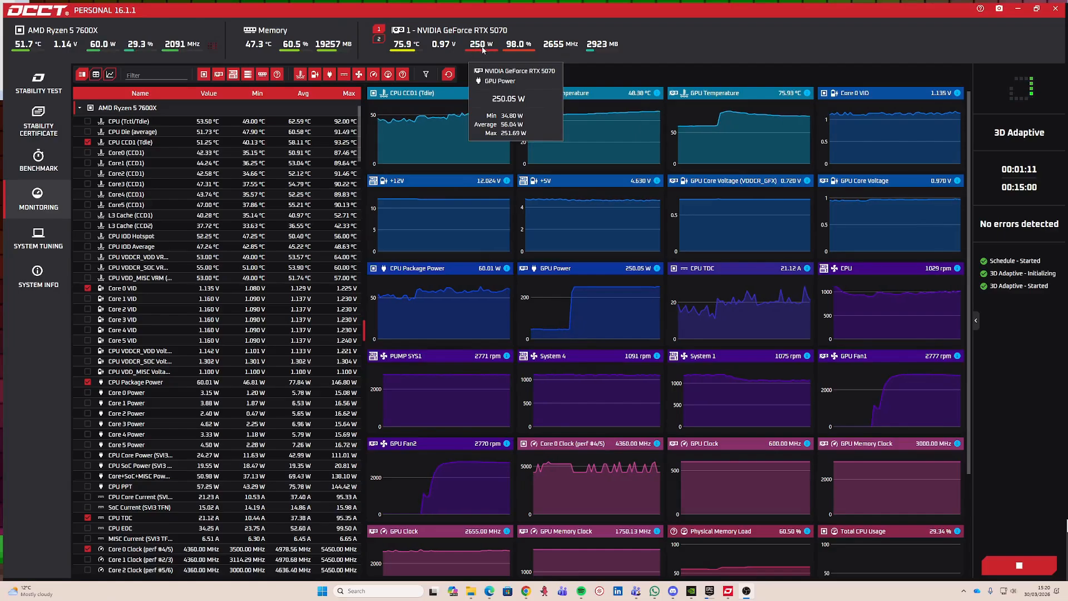
{"action": "mouse_move", "coordinate": [443, 48]}
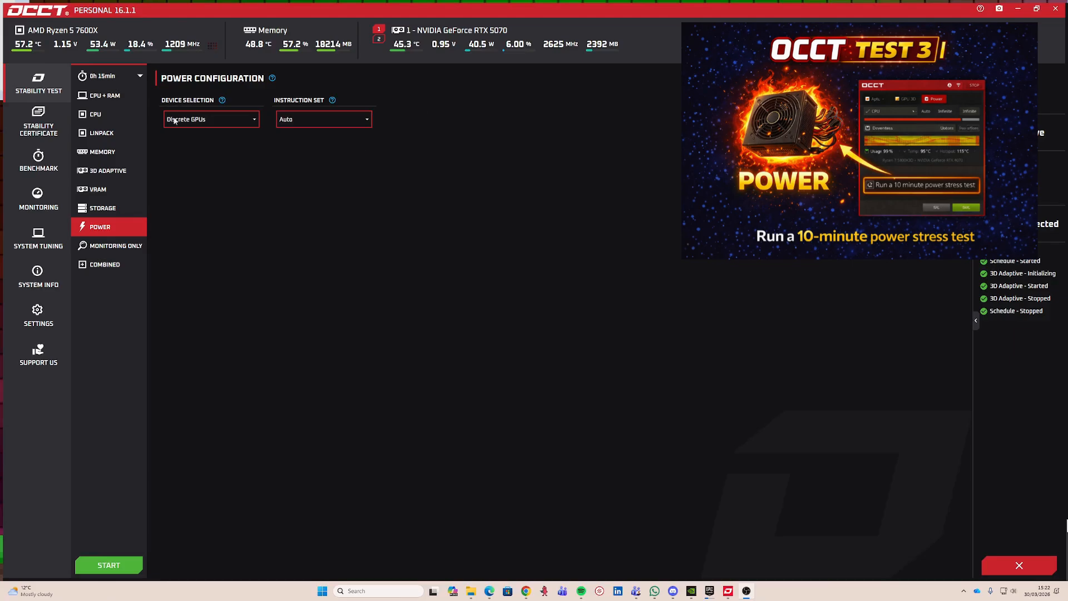
- Set the Power test's duration to 0 hours 10 minutes and its instruction set to AVX2
{"action": "left_click", "coordinate": [137, 79]}
{"action": "left_click", "coordinate": [114, 119]}
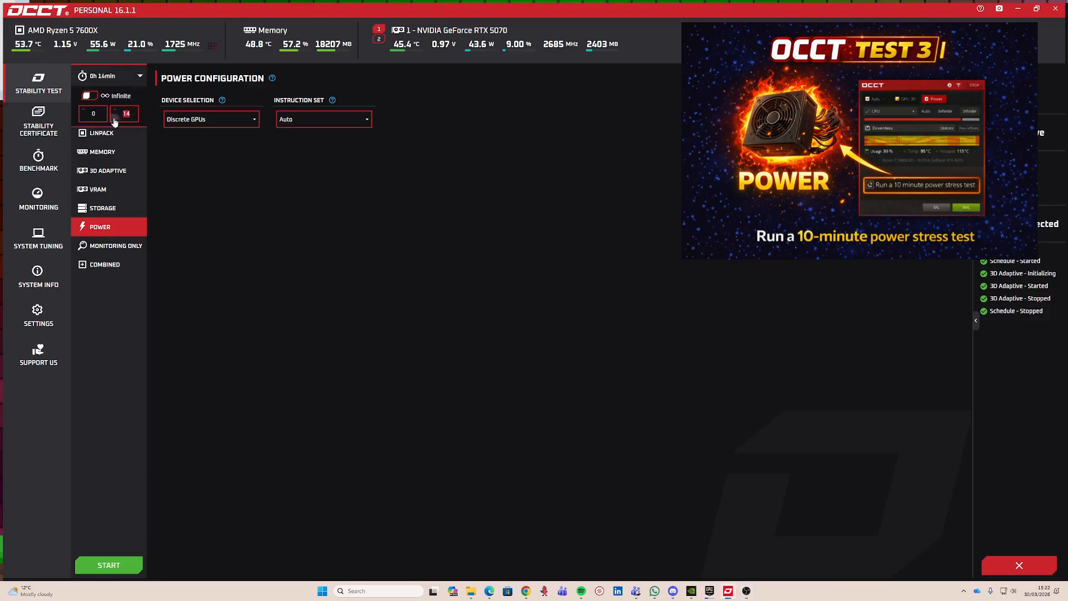
{"action": "left_click", "coordinate": [114, 119]}
{"action": "left_click", "coordinate": [115, 119]}
{"action": "left_click", "coordinate": [115, 119]}
{"action": "left_click", "coordinate": [115, 111]}
{"action": "left_click", "coordinate": [117, 343]}
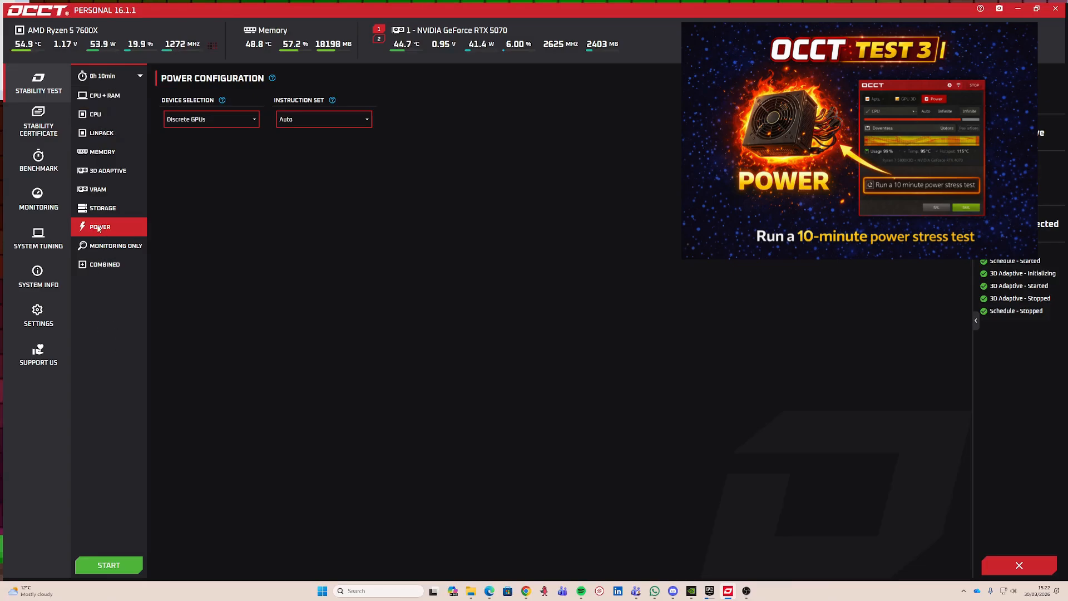
{"action": "left_click", "coordinate": [365, 126]}
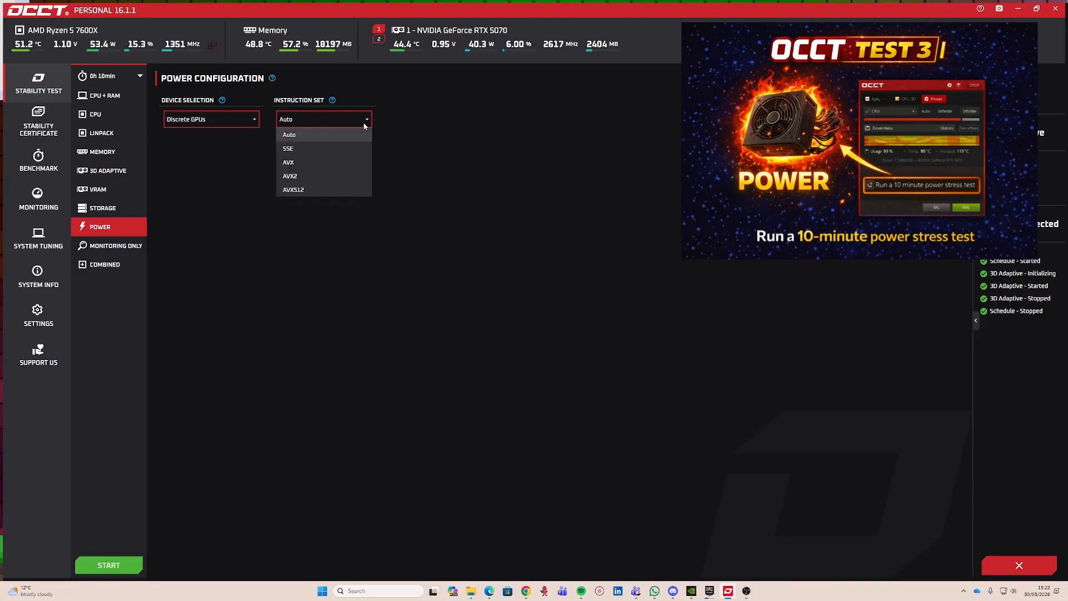
{"action": "left_click", "coordinate": [296, 177]}
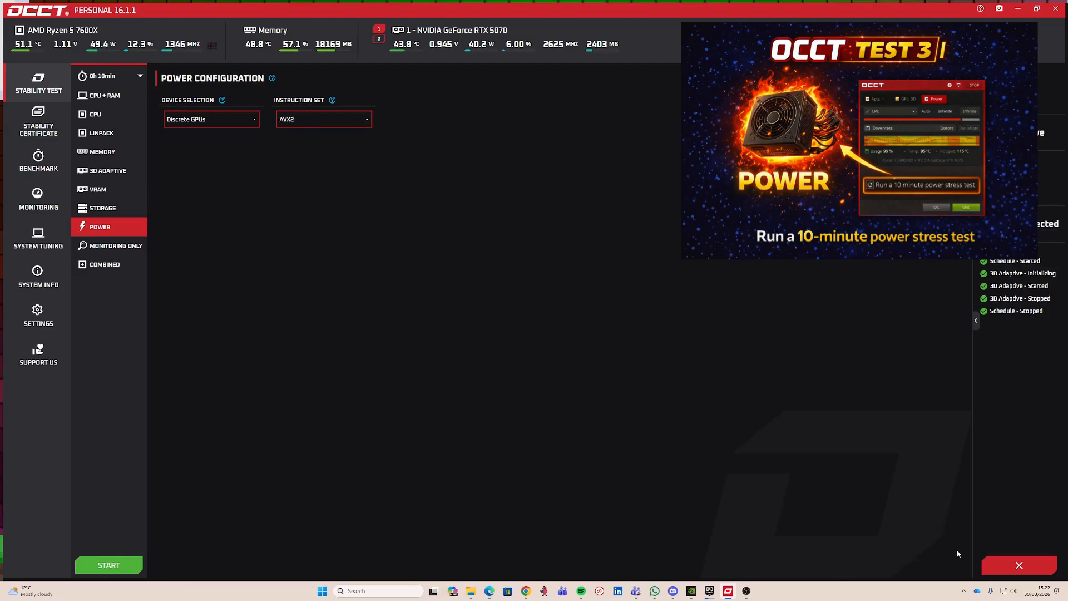
- Start the Power test without buying a supporter plan and examine the CPU and GPU power readings while it runs
{"action": "left_click", "coordinate": [111, 565]}
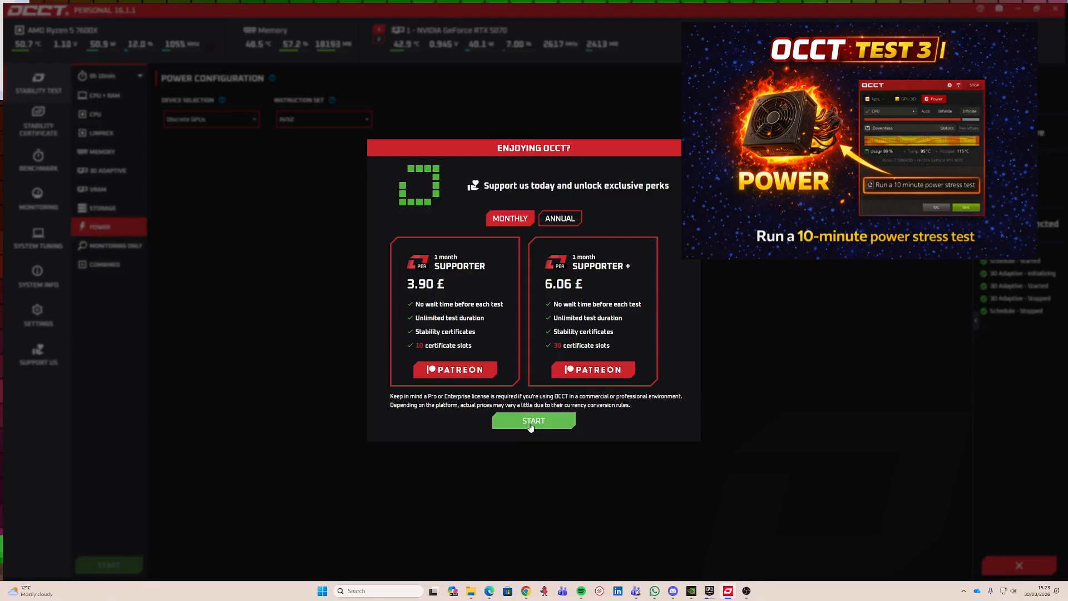
{"action": "left_click", "coordinate": [530, 424]}
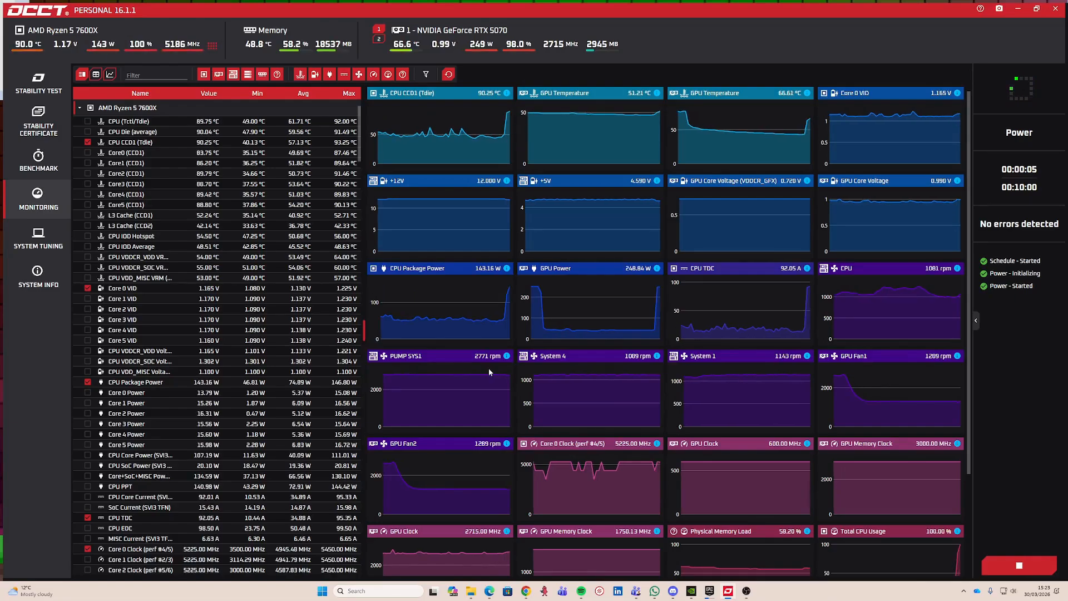
{"action": "mouse_move", "coordinate": [89, 44]}
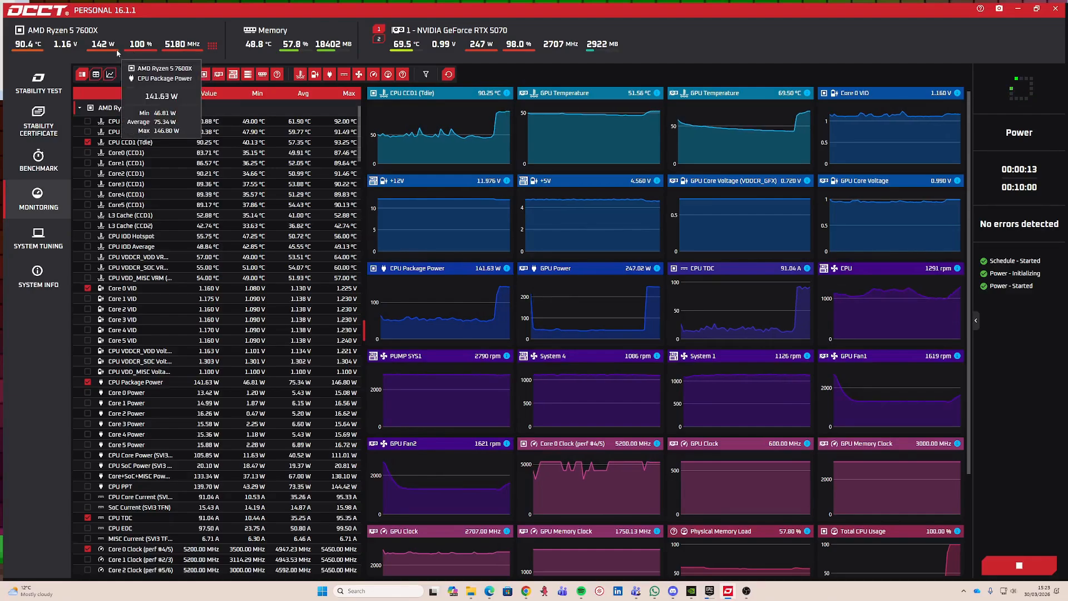
{"action": "mouse_move", "coordinate": [493, 52]}
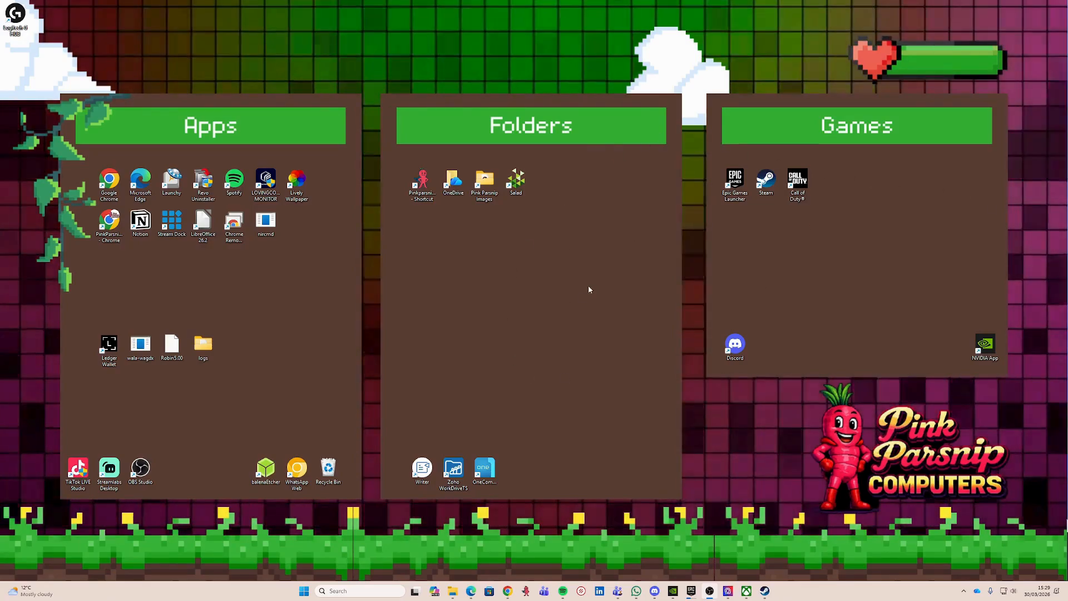
- Switch to the Xbox app and display the file management options for the installed Call of Duty game
{"action": "double_click", "coordinate": [735, 183]}
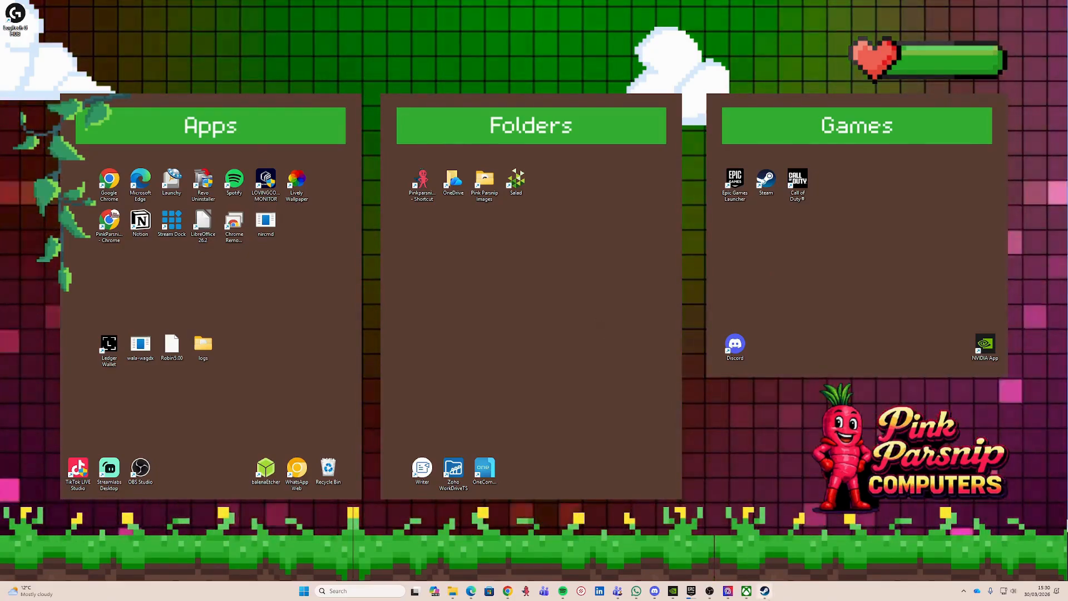
{"action": "left_click", "coordinate": [746, 590]}
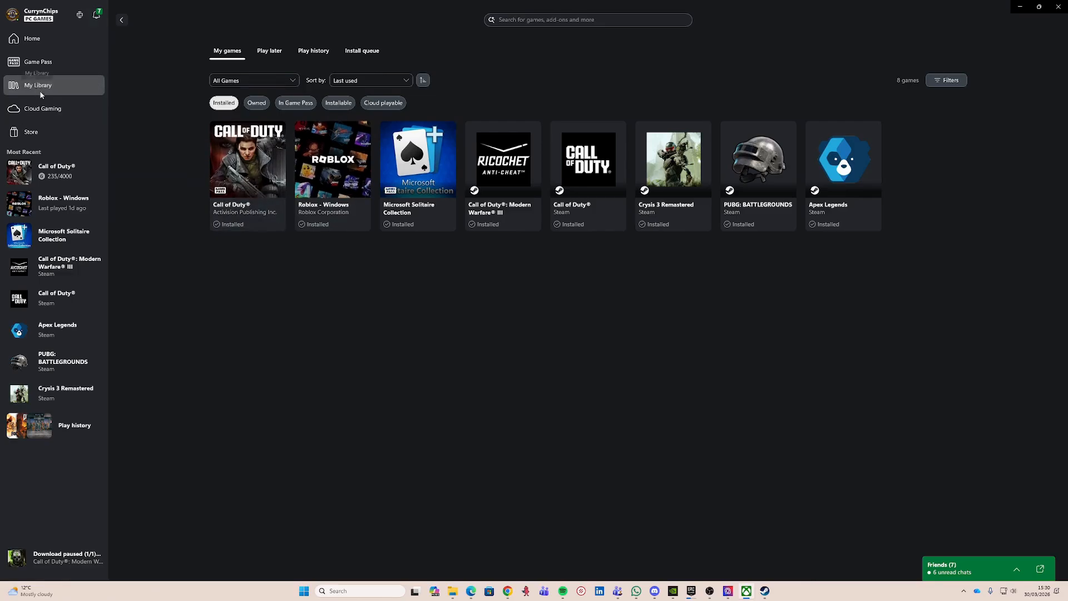
{"action": "left_click", "coordinate": [251, 221]}
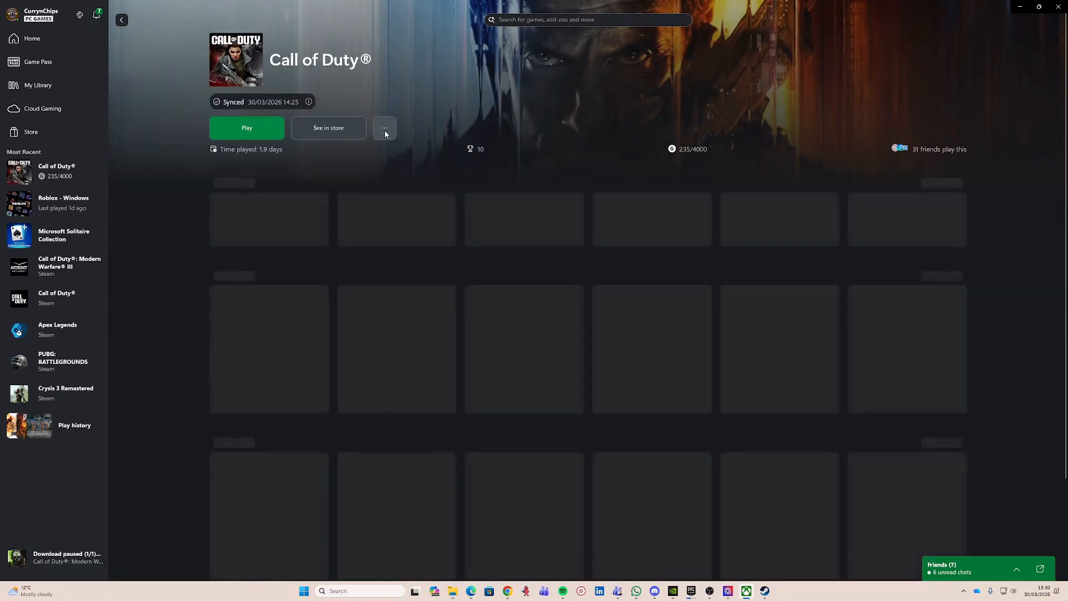
{"action": "left_click", "coordinate": [385, 132]}
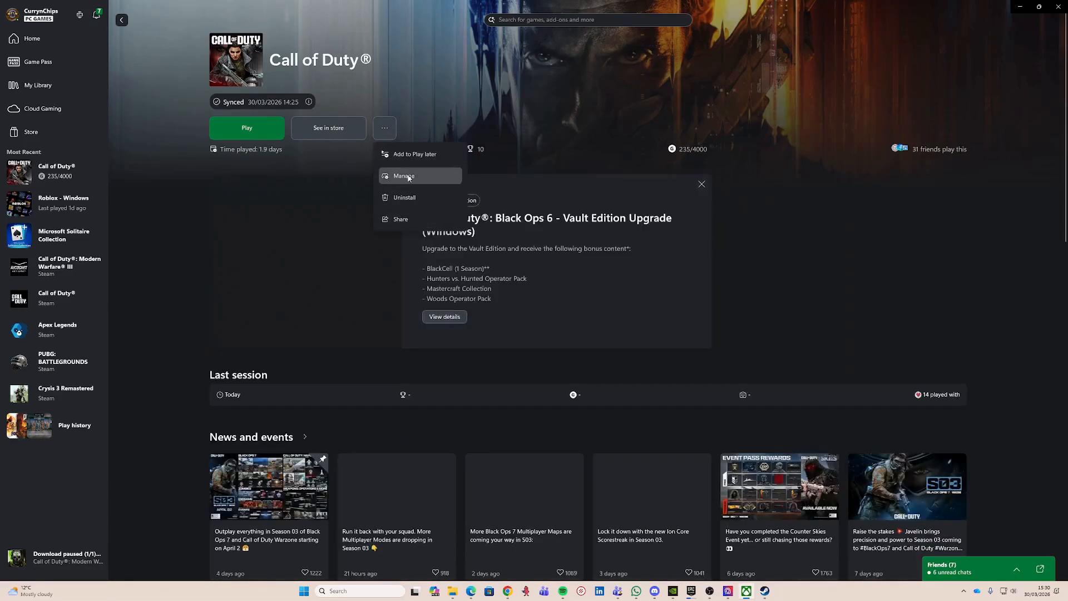
{"action": "left_click", "coordinate": [406, 175]}
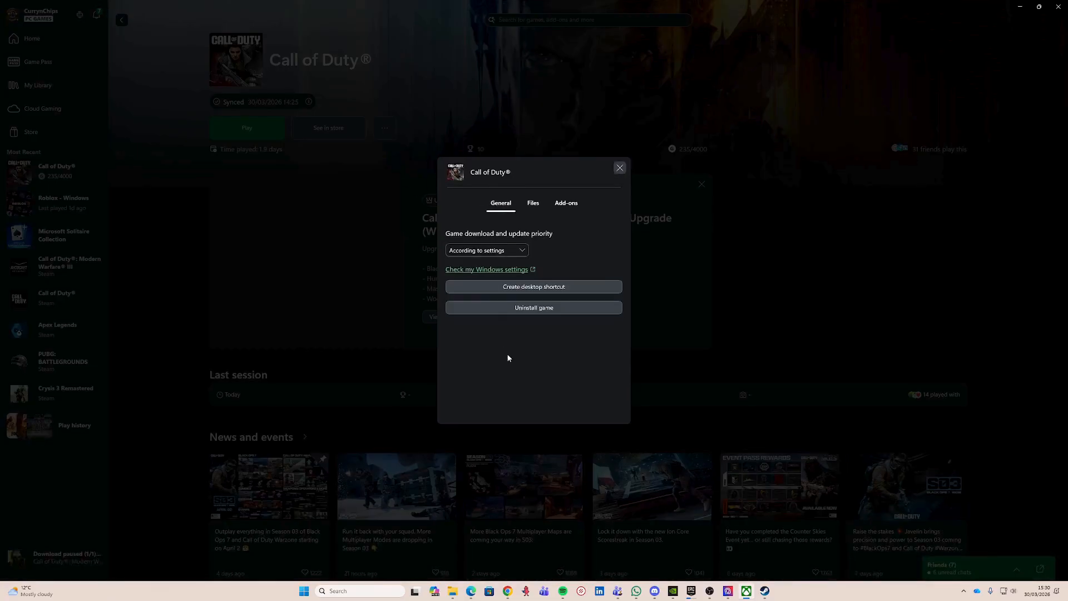
{"action": "left_click", "coordinate": [535, 209]}
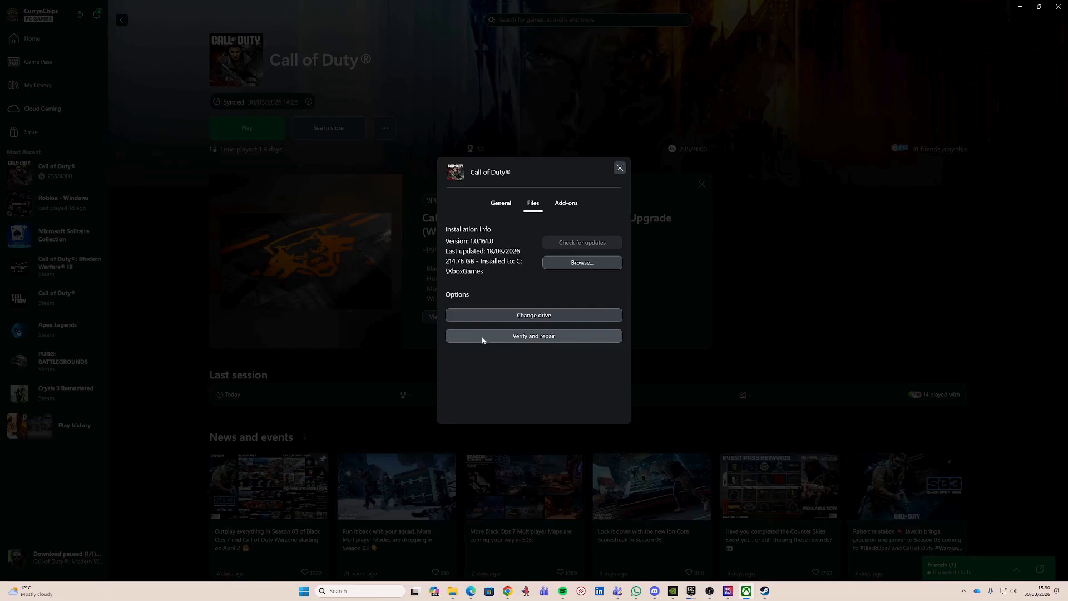
- Request Verify and repair for Call of Duty, decline the confirmation, and minimise the Xbox app
{"action": "left_click", "coordinate": [523, 337]}
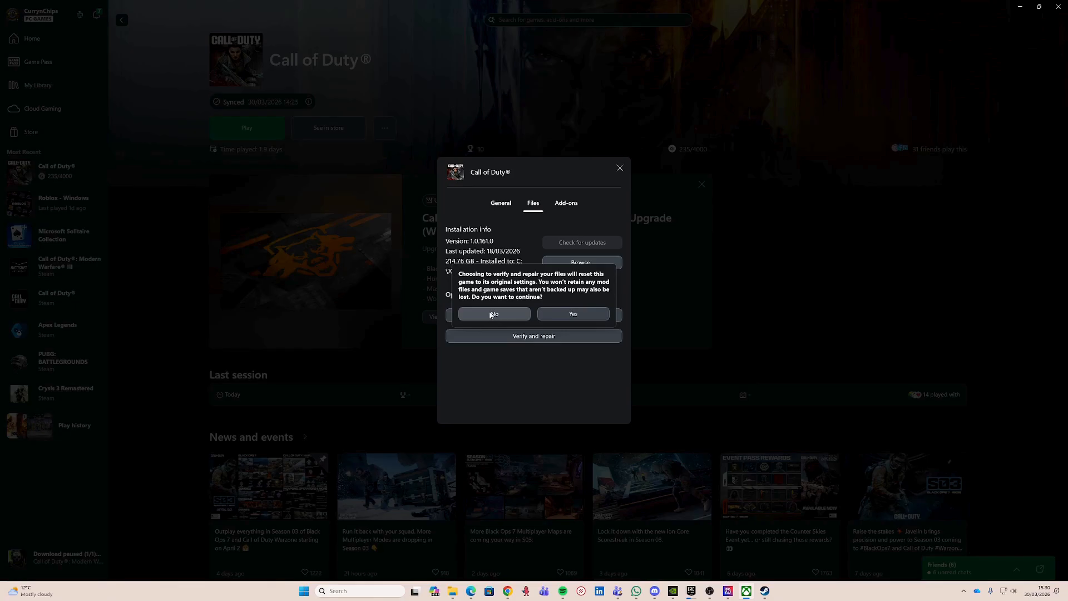
{"action": "left_click", "coordinate": [491, 315]}
{"action": "left_click", "coordinate": [620, 167]}
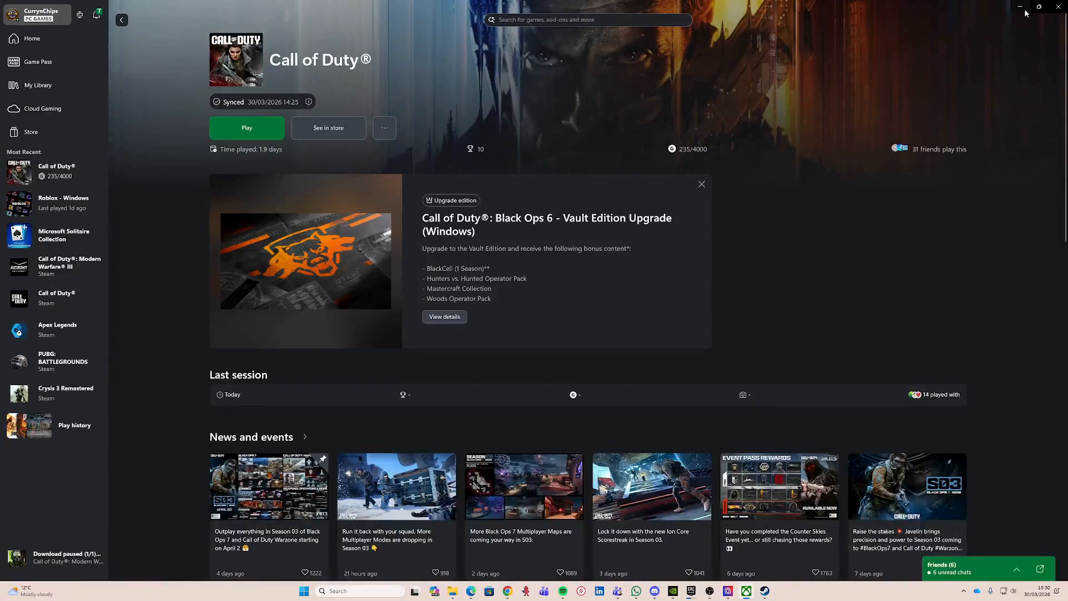
{"action": "left_click", "coordinate": [1020, 7]}
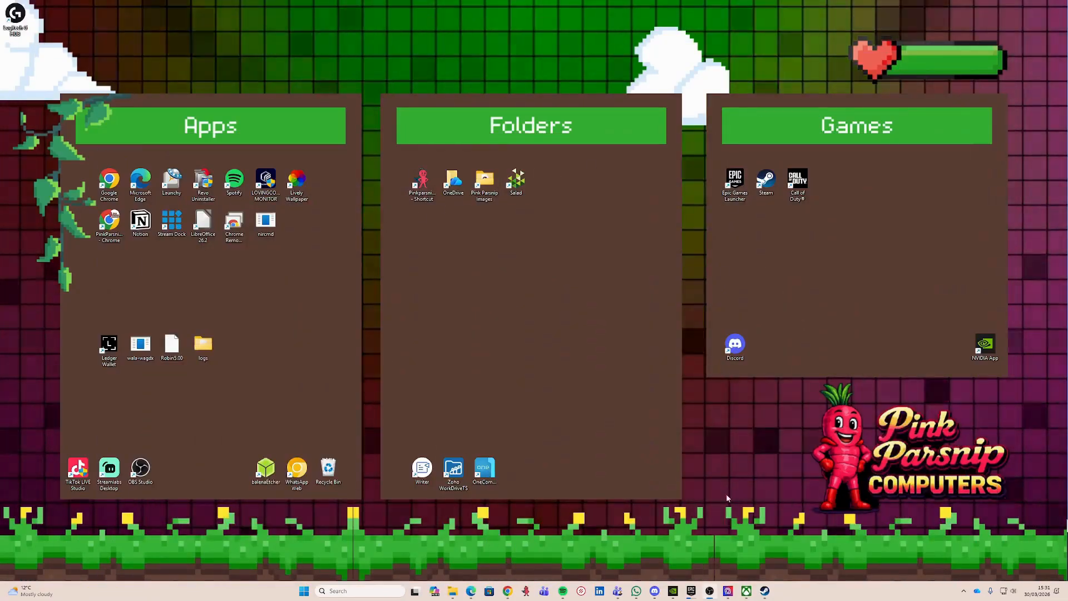
- Switch to Steam, verify the integrity of Crysis 3 Remastered's installed files, and minimise Steam while it runs
{"action": "left_click", "coordinate": [765, 591]}
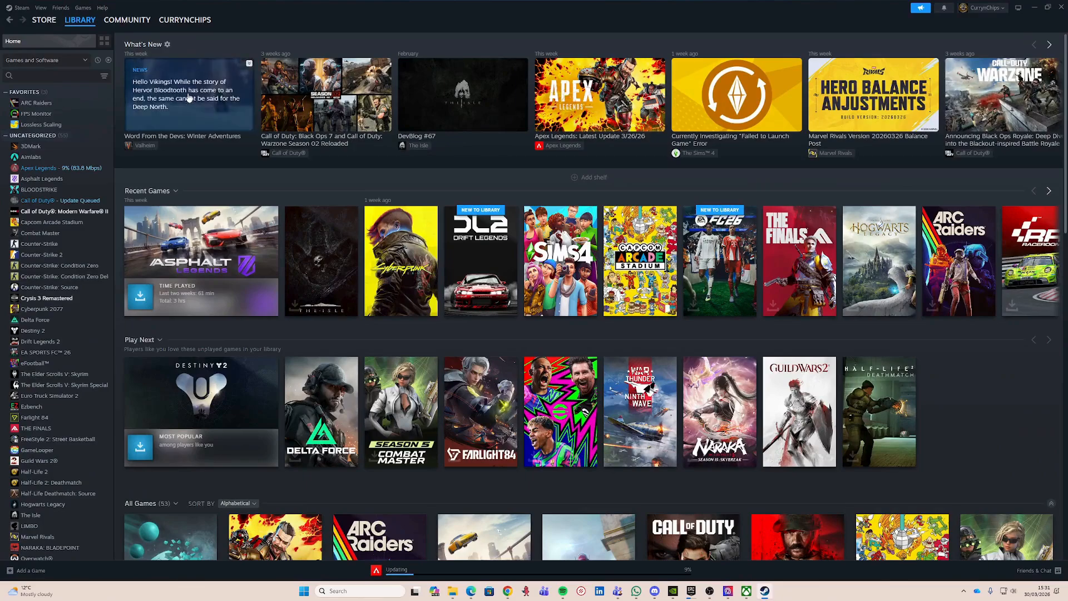
{"action": "left_click", "coordinate": [47, 300]}
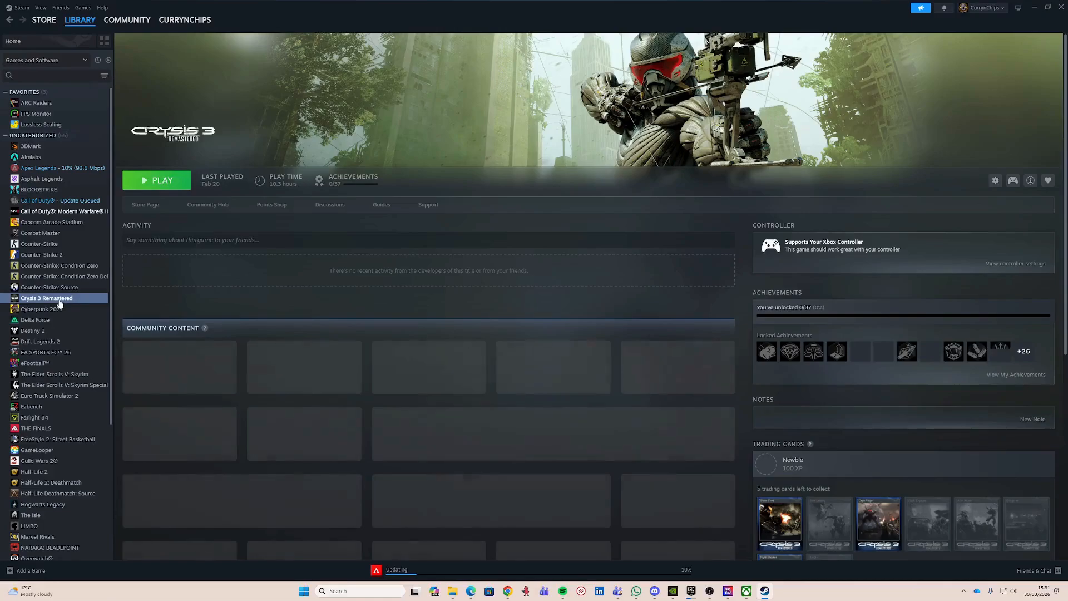
{"action": "right_click", "coordinate": [59, 303]}
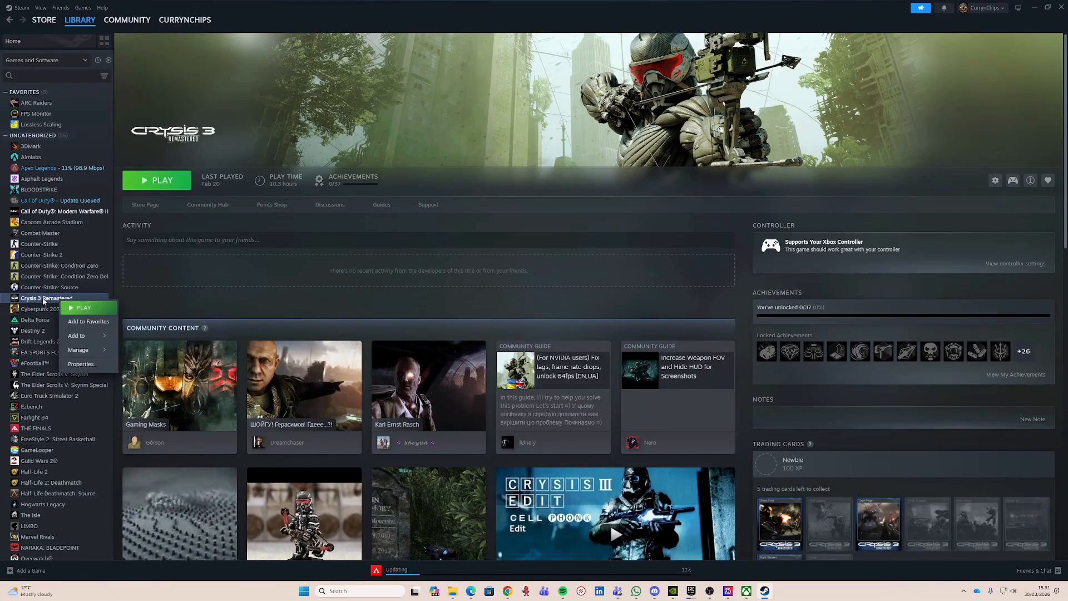
{"action": "mouse_move", "coordinate": [97, 354]}
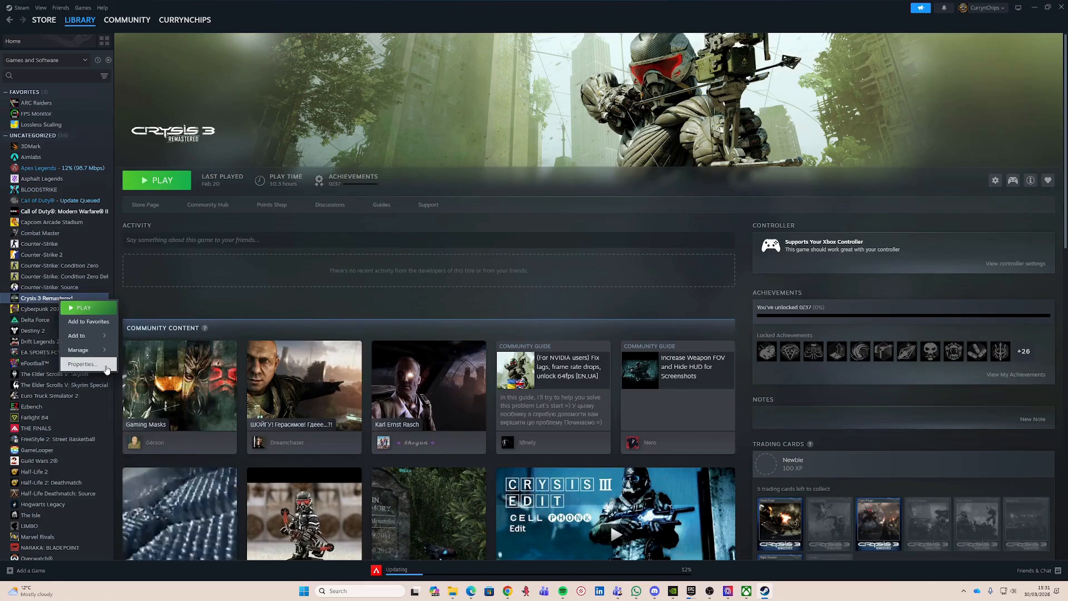
{"action": "left_click", "coordinate": [105, 369]}
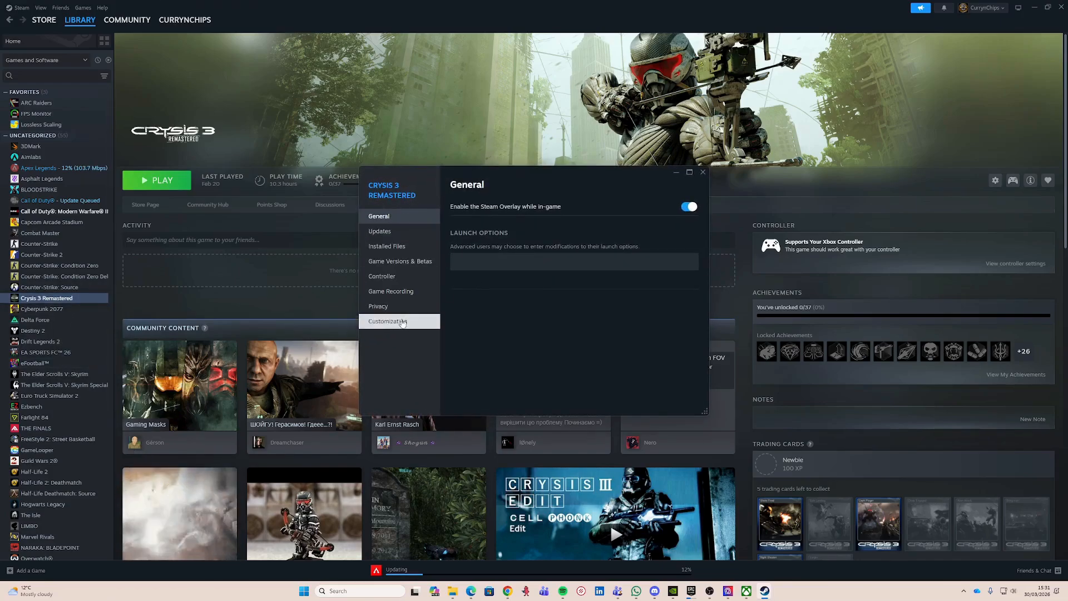
{"action": "left_click", "coordinate": [396, 249]}
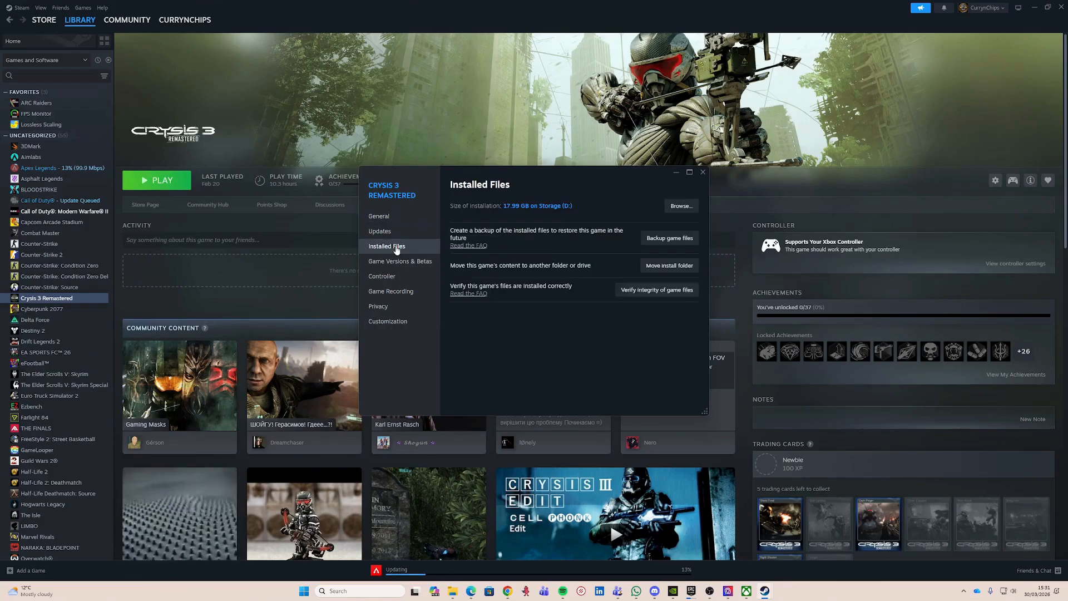
{"action": "left_click", "coordinate": [642, 291]}
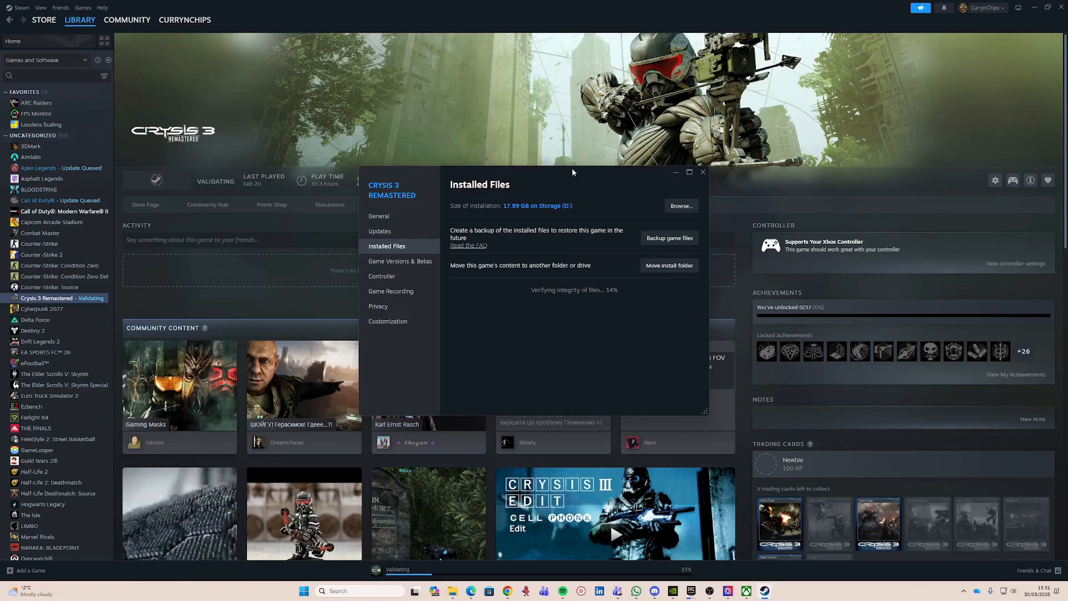
{"action": "left_click", "coordinate": [675, 174]}
{"action": "left_click", "coordinate": [1035, 9]}
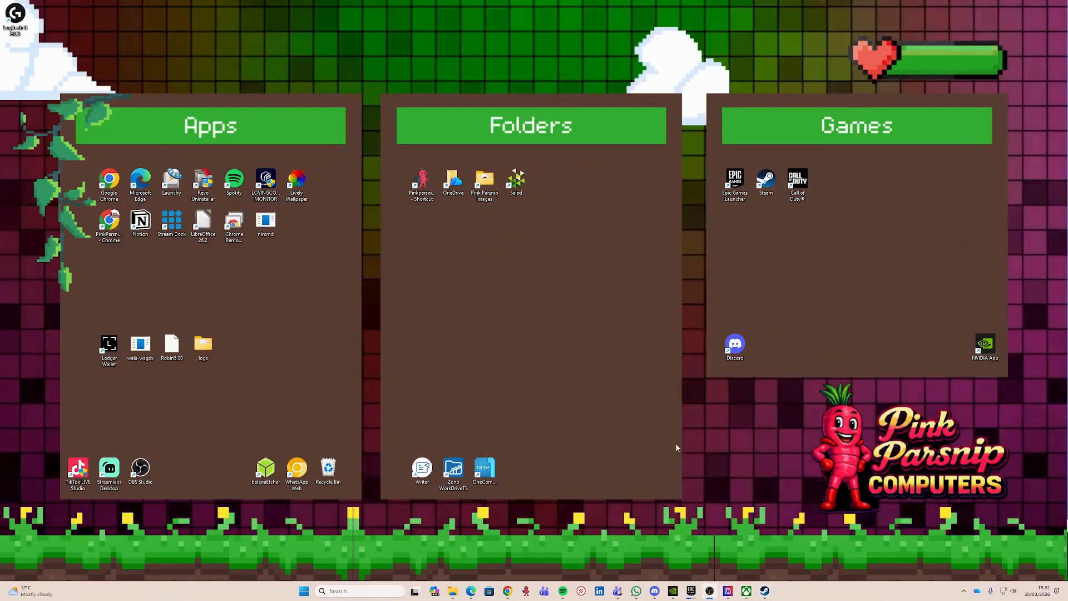
- Switch to the Epic Games Launcher and apply Fortnite's installation options with High Resolution Textures selected and Save the World left out
{"action": "left_click", "coordinate": [963, 591]}
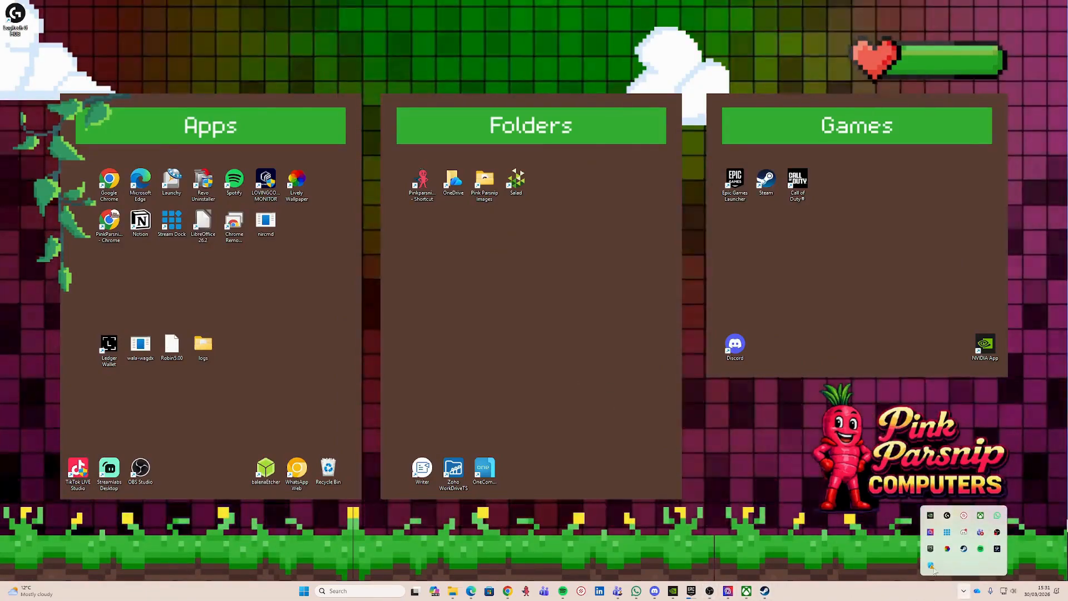
{"action": "left_click", "coordinate": [930, 548]}
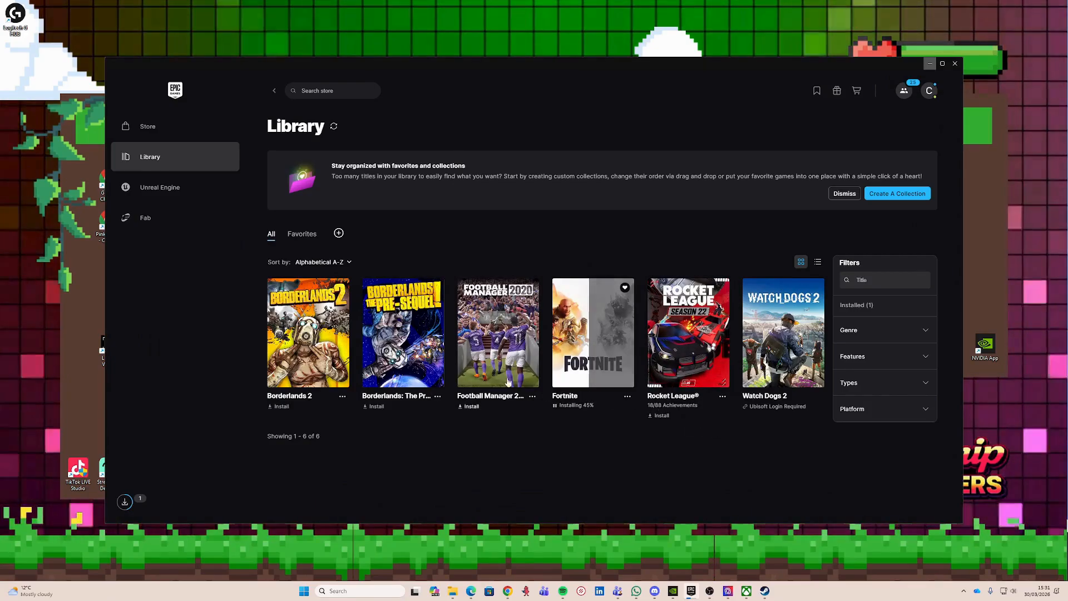
{"action": "left_click", "coordinate": [627, 396]}
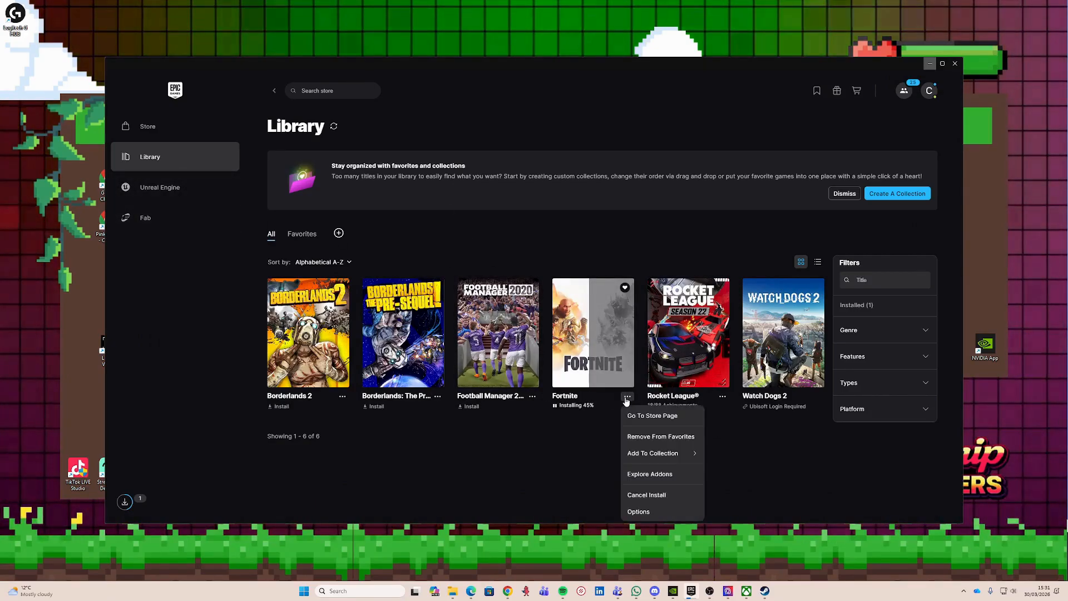
{"action": "left_click", "coordinate": [638, 510]}
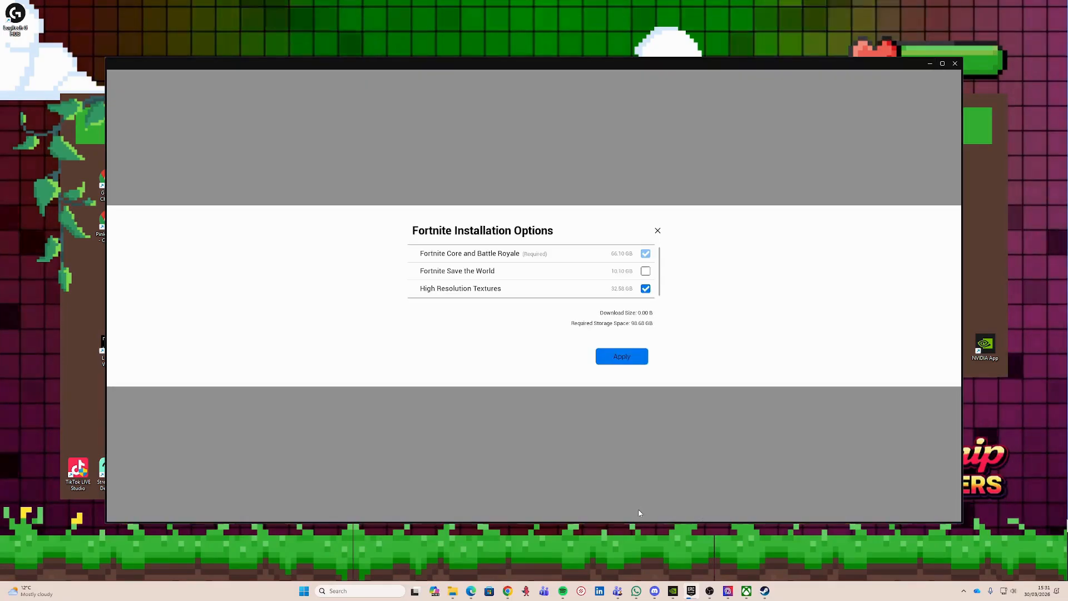
{"action": "left_click", "coordinate": [942, 64]}
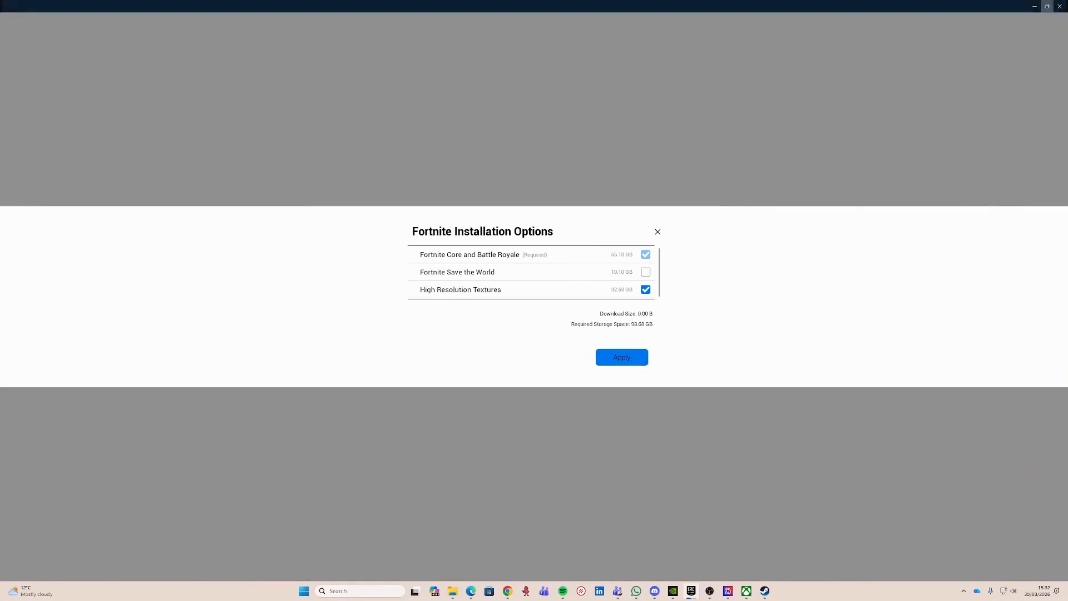
{"action": "left_click", "coordinate": [630, 358]}
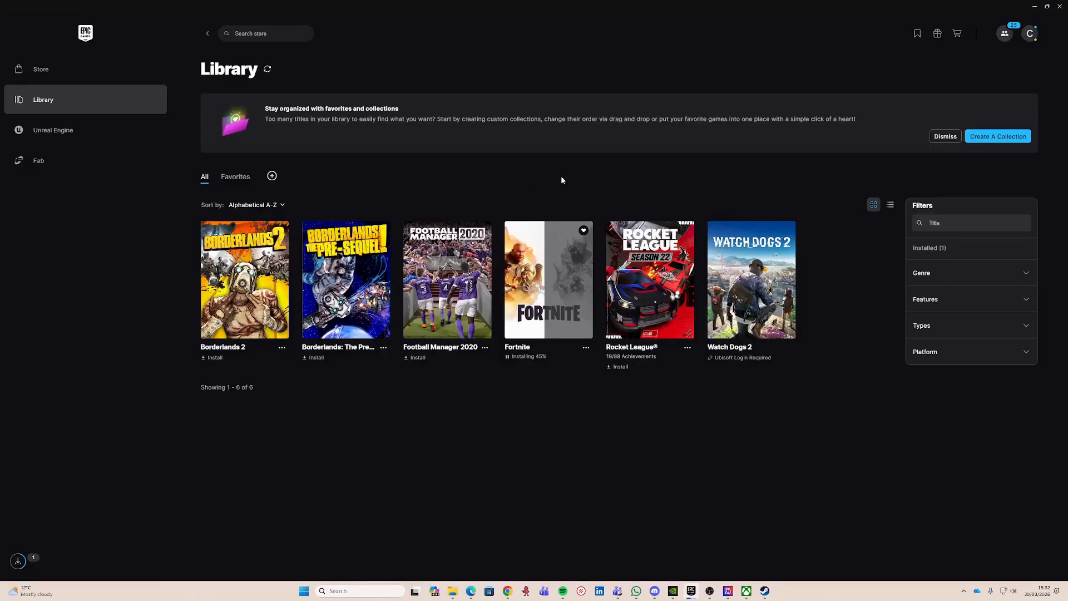
- Look through the actions offered for Fortnite in the library and minimise the launcher
{"action": "left_click", "coordinate": [586, 348]}
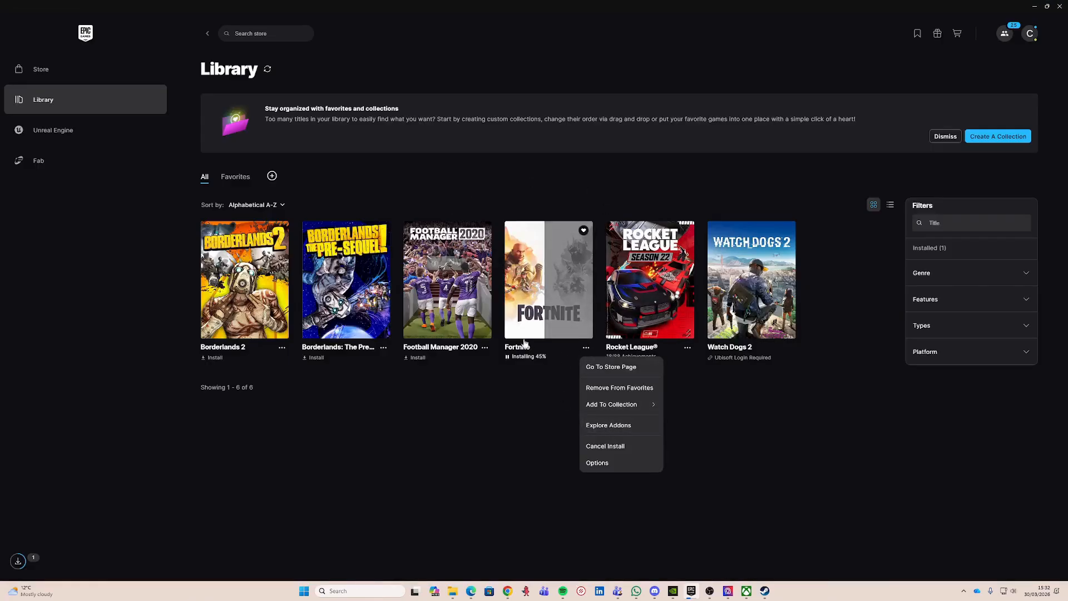
{"action": "left_click", "coordinate": [502, 418]}
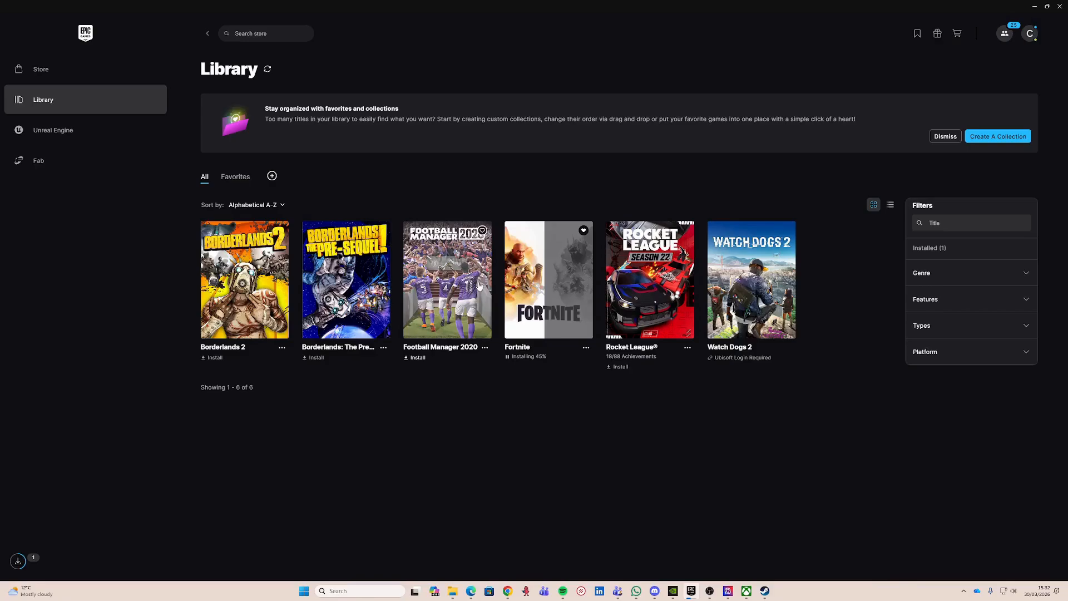
{"action": "left_click", "coordinate": [1033, 8]}
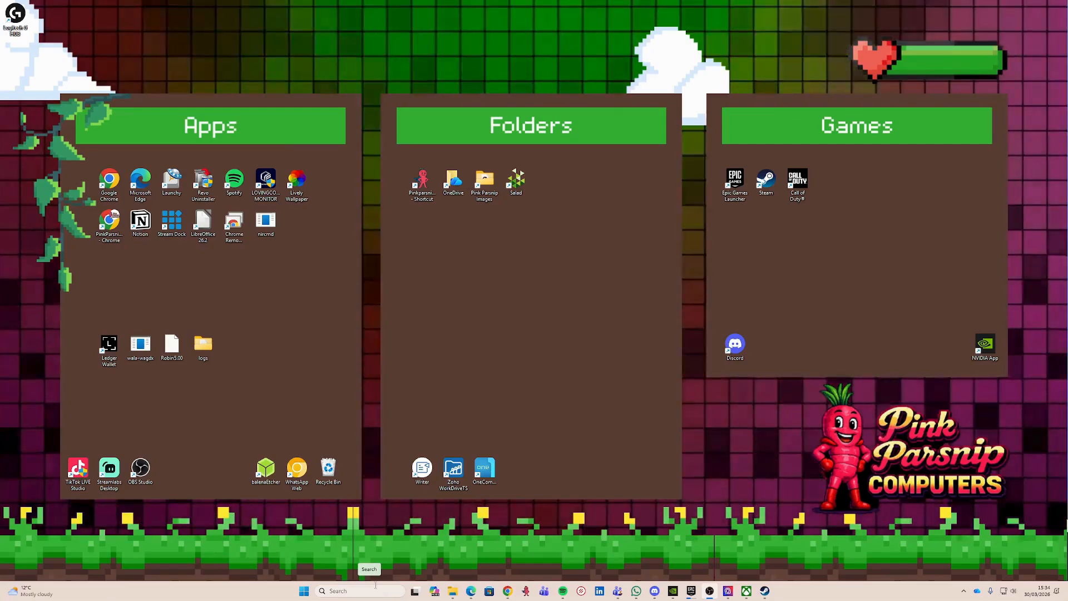
- Turn off the Guide button shortcut in apps in the Windows gaming settings for Game Bar
{"action": "left_click", "coordinate": [305, 592]}
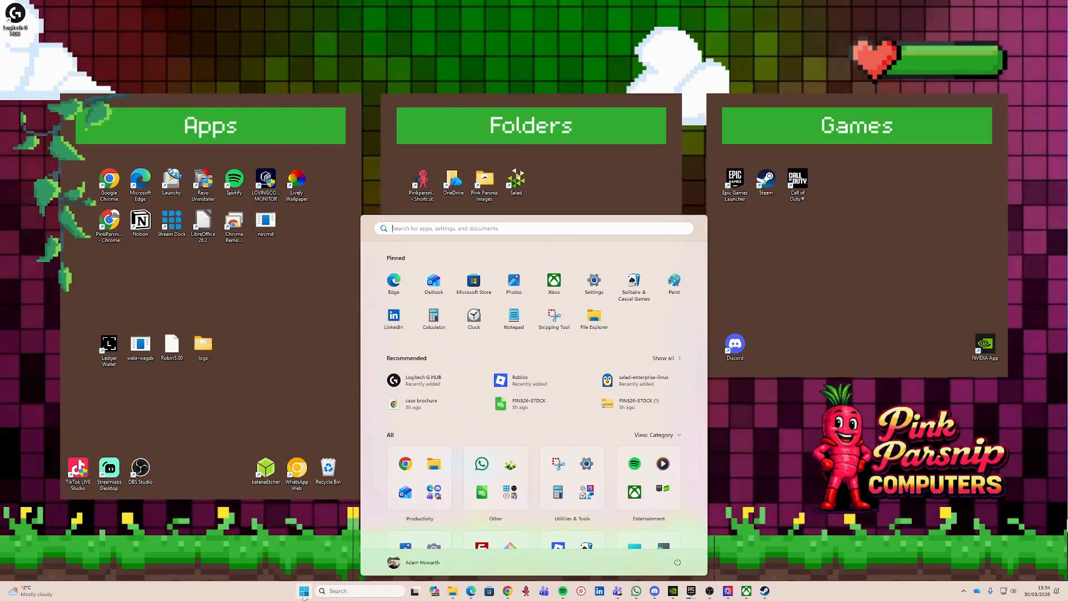
{"action": "left_click", "coordinate": [592, 286]}
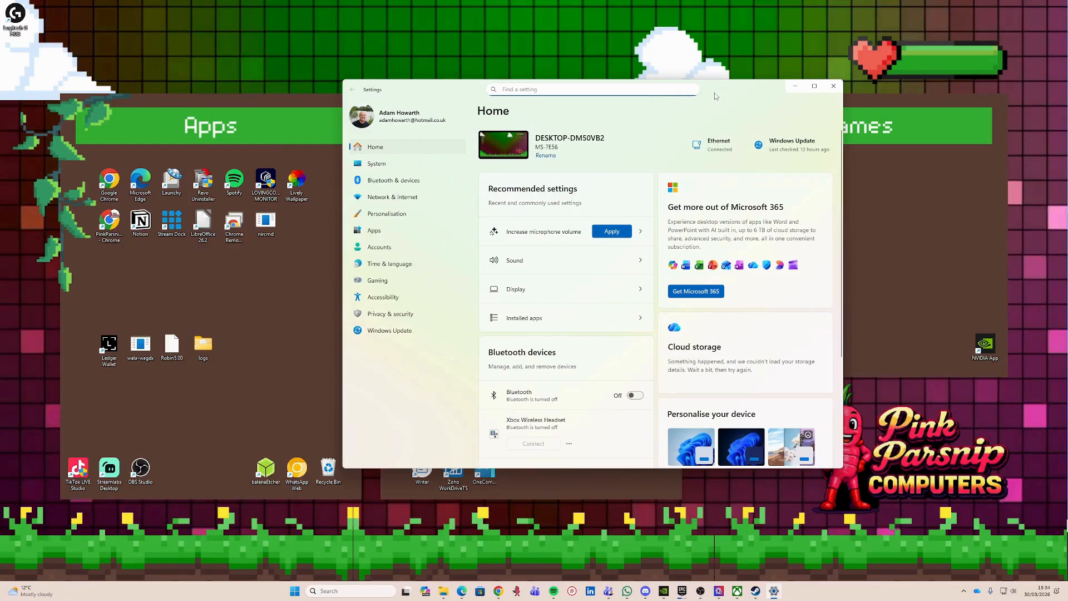
{"action": "left_click", "coordinate": [377, 282]}
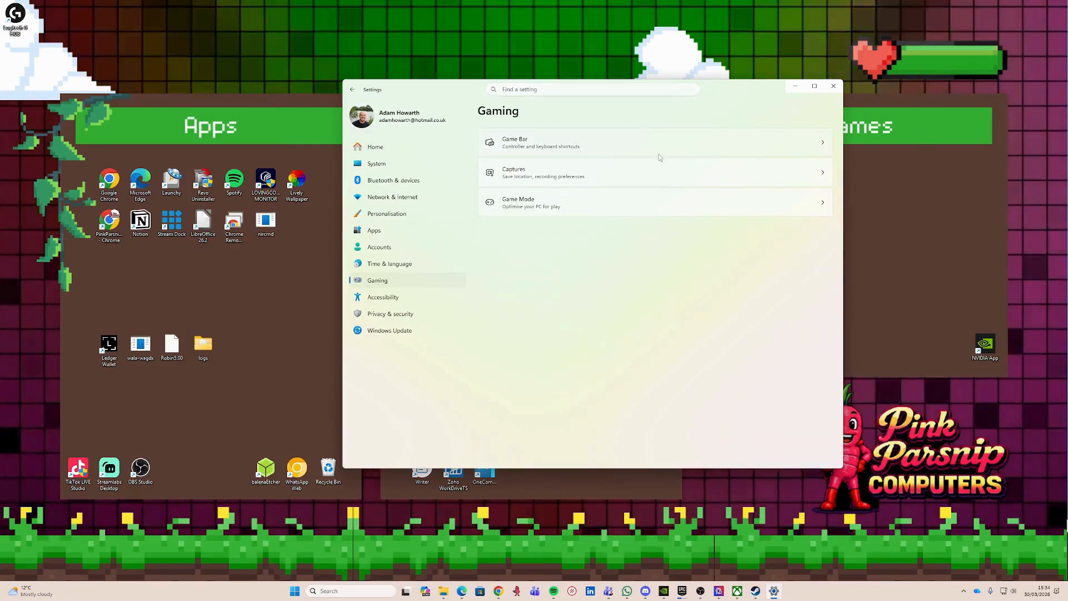
{"action": "left_click", "coordinate": [813, 147]}
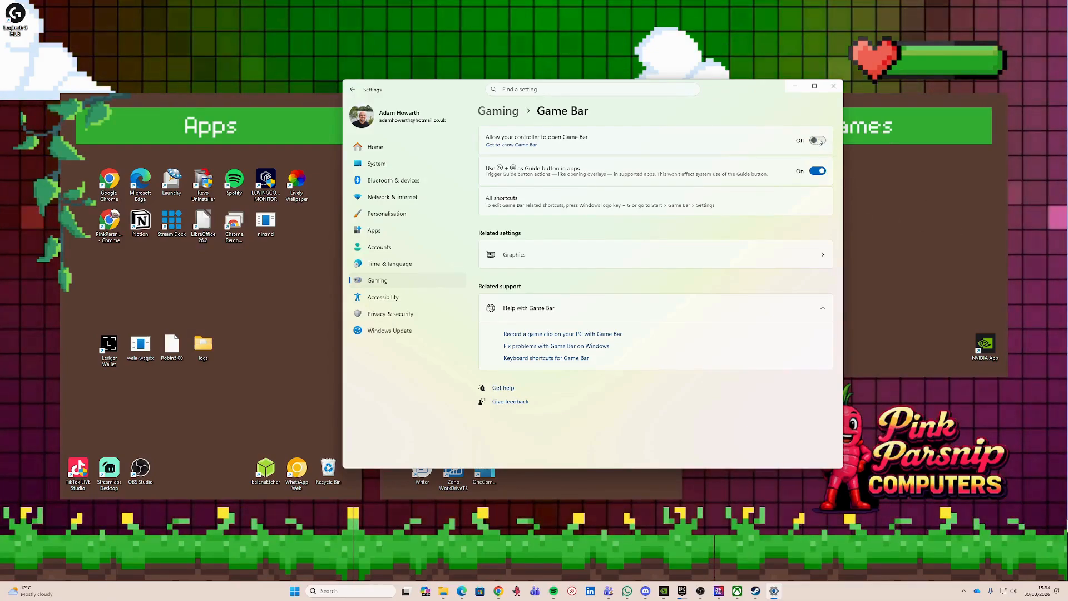
{"action": "left_click", "coordinate": [817, 172]}
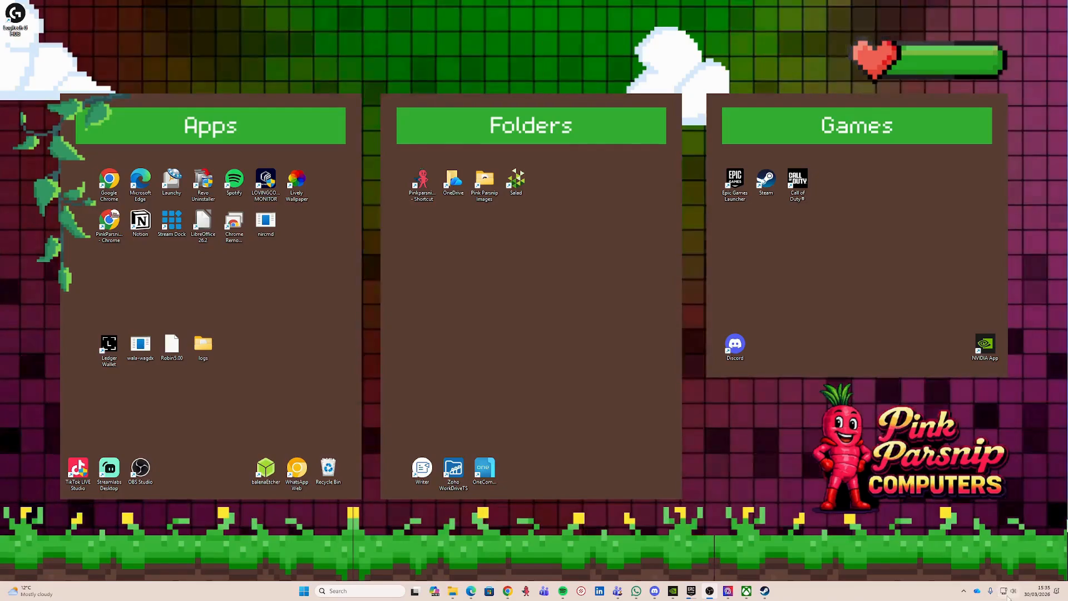
- Switch to Discord, turn off Enable Overlay and Enable Legacy Overlay in the Game Overlay settings, skip the feedback survey, and minimise Discord
{"action": "left_click", "coordinate": [964, 591]}
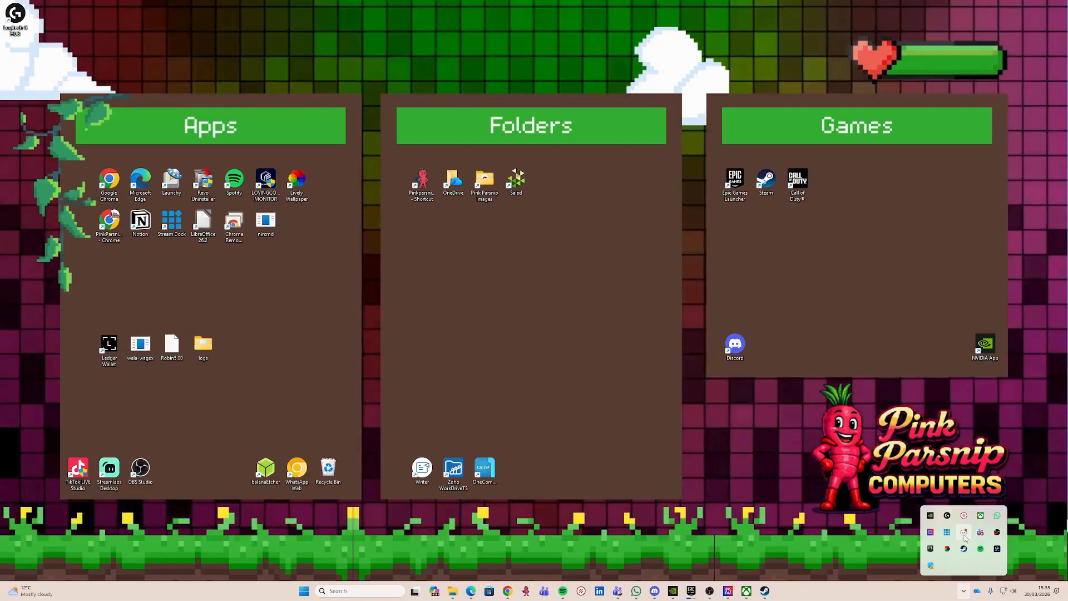
{"action": "left_click", "coordinate": [963, 533]}
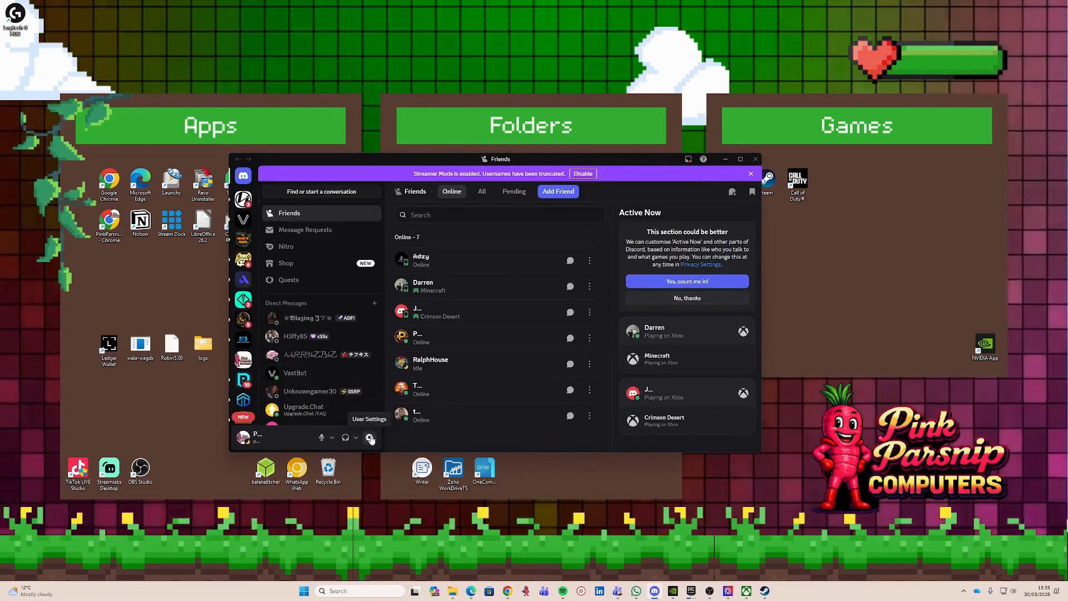
{"action": "left_click", "coordinate": [369, 438]}
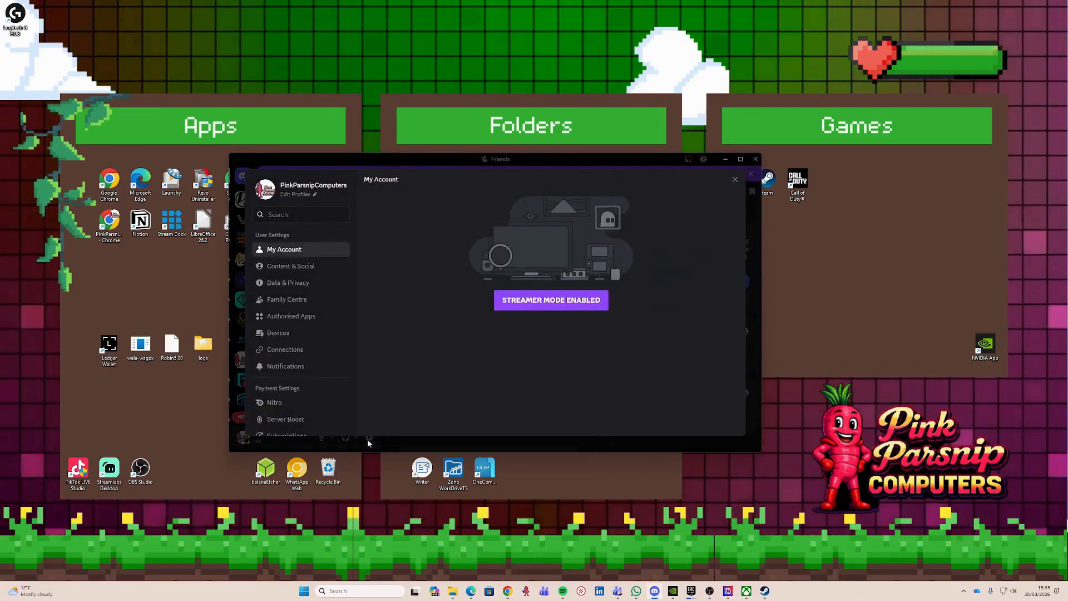
{"action": "scroll", "coordinate": [301, 269], "scroll_direction": "down", "scroll_amount": 10}
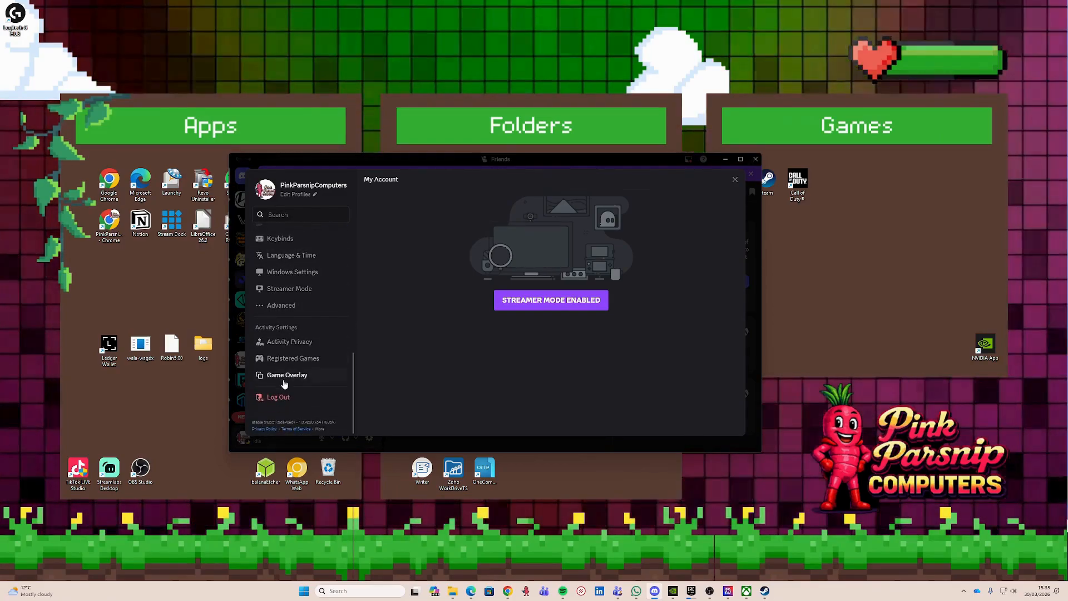
{"action": "left_click", "coordinate": [282, 375]}
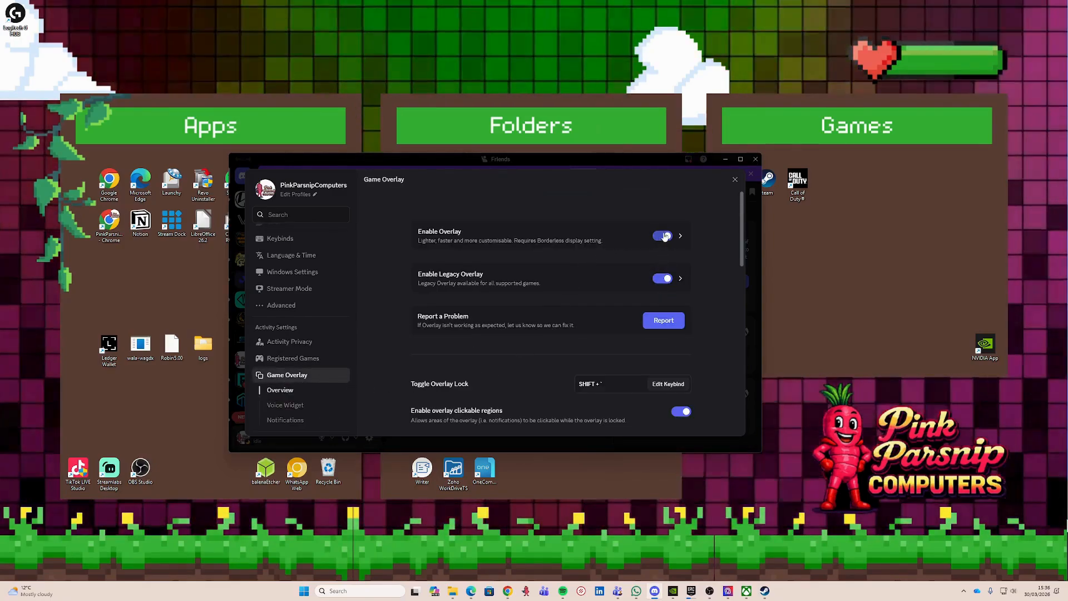
{"action": "left_click", "coordinate": [664, 279]}
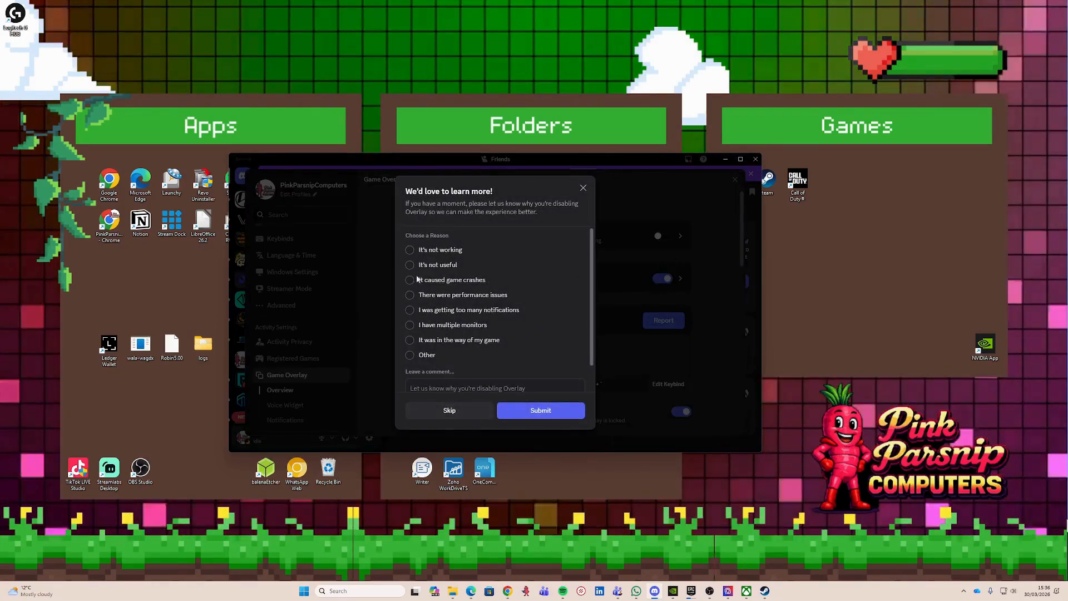
{"action": "left_click", "coordinate": [450, 411]}
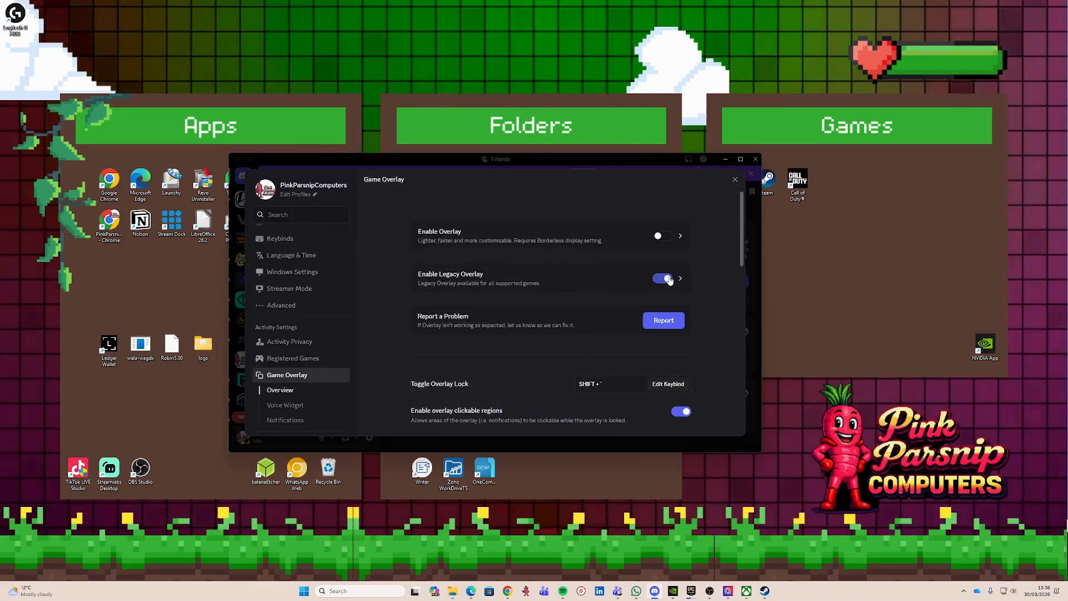
{"action": "scroll", "coordinate": [543, 336], "scroll_direction": "down", "scroll_amount": 3}
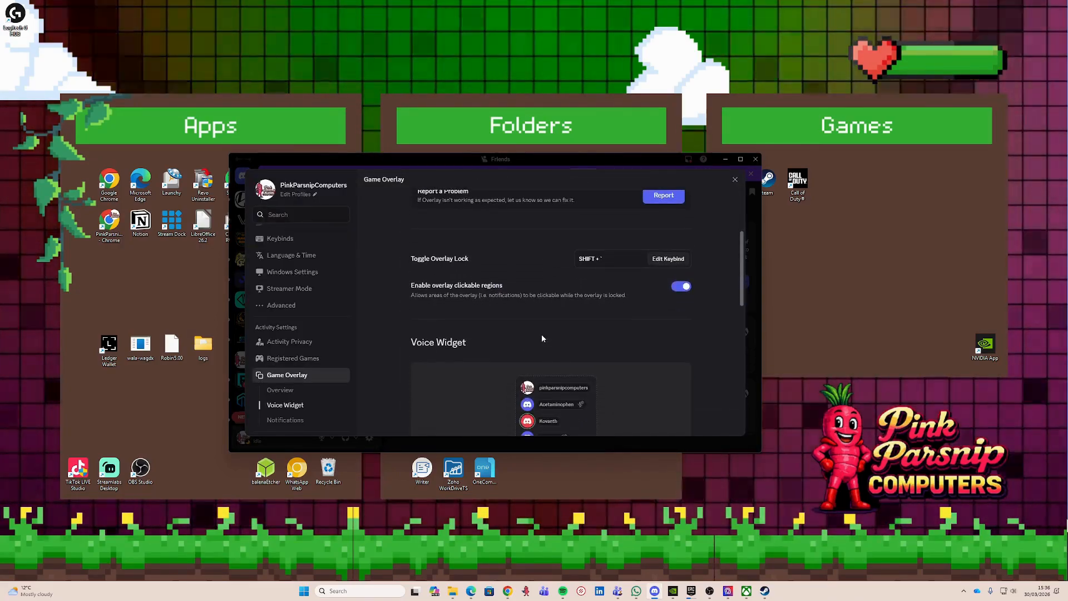
{"action": "scroll", "coordinate": [520, 249], "scroll_direction": "up", "scroll_amount": 3}
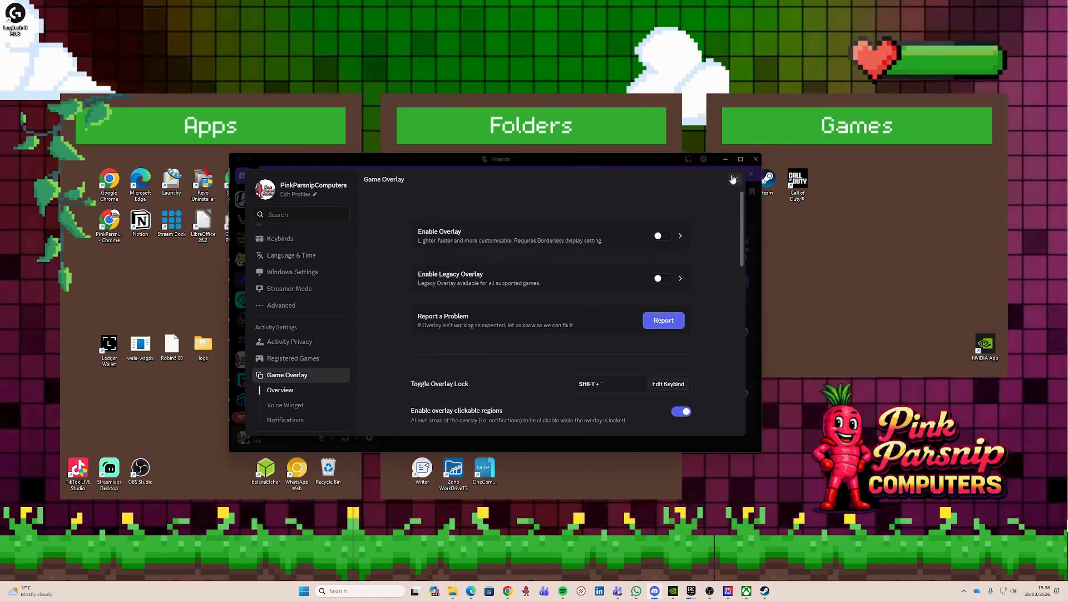
{"action": "left_click", "coordinate": [735, 179]}
{"action": "left_click", "coordinate": [726, 161]}
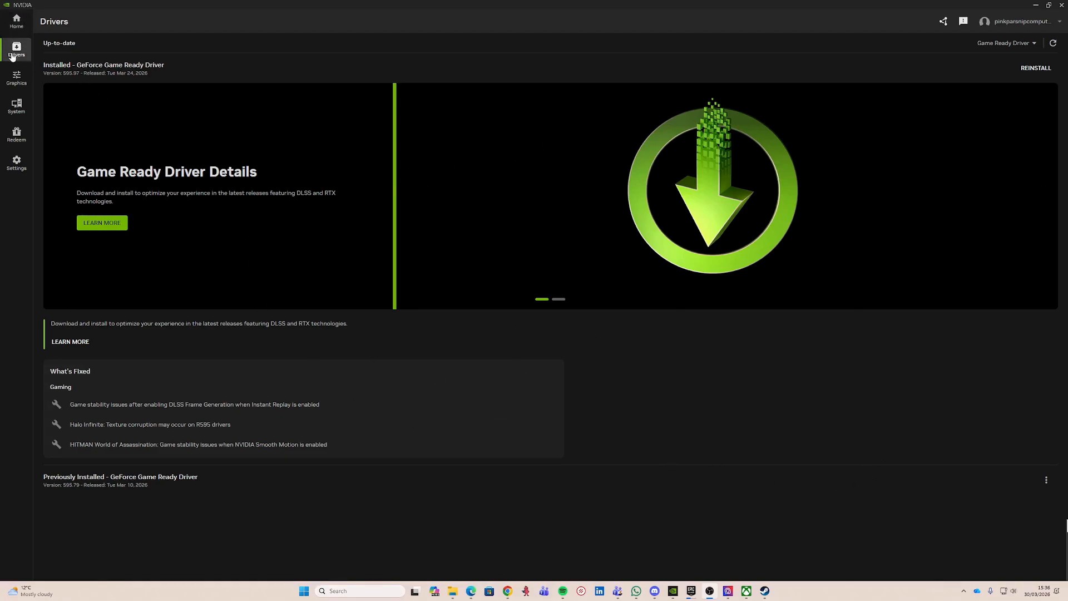
- Check in the NVIDIA app's feature settings that the NVIDIA overlay is off, and close the app
{"action": "left_click", "coordinate": [16, 161]}
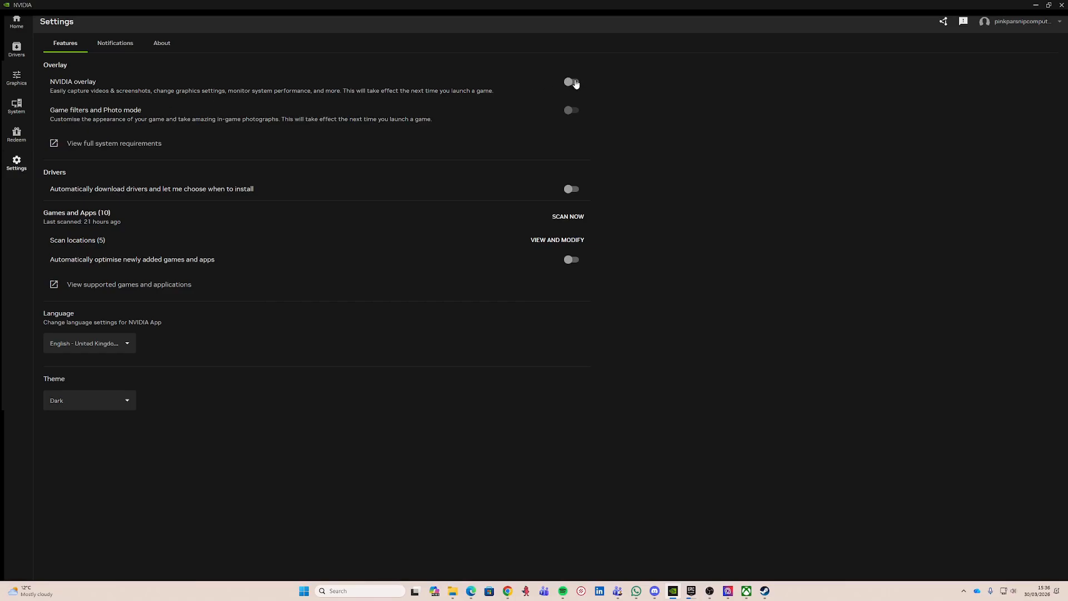
{"action": "left_click", "coordinate": [571, 82]}
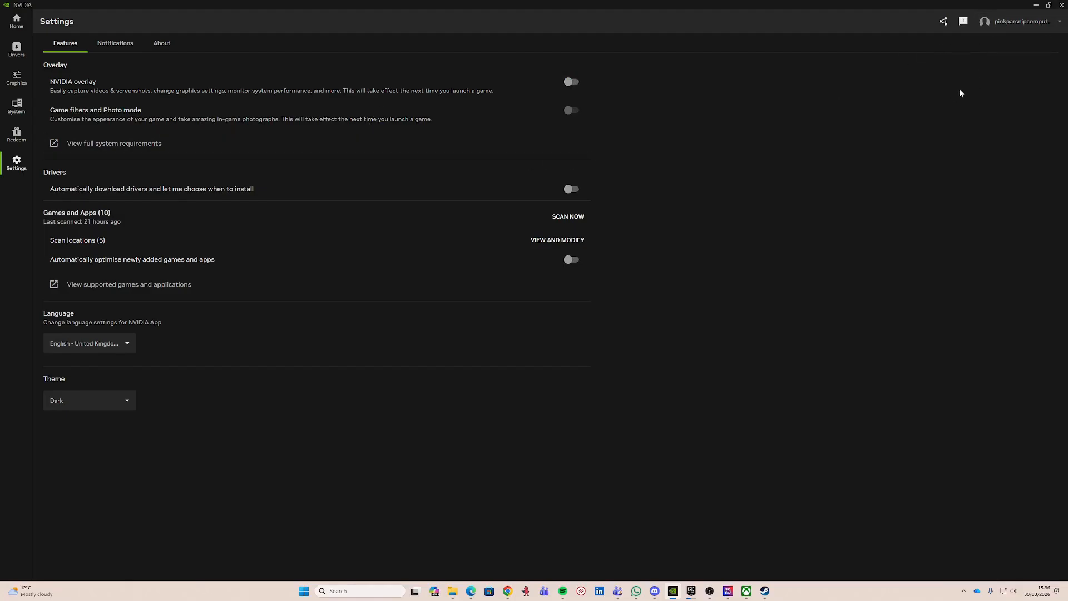
{"action": "left_click", "coordinate": [1061, 5]}
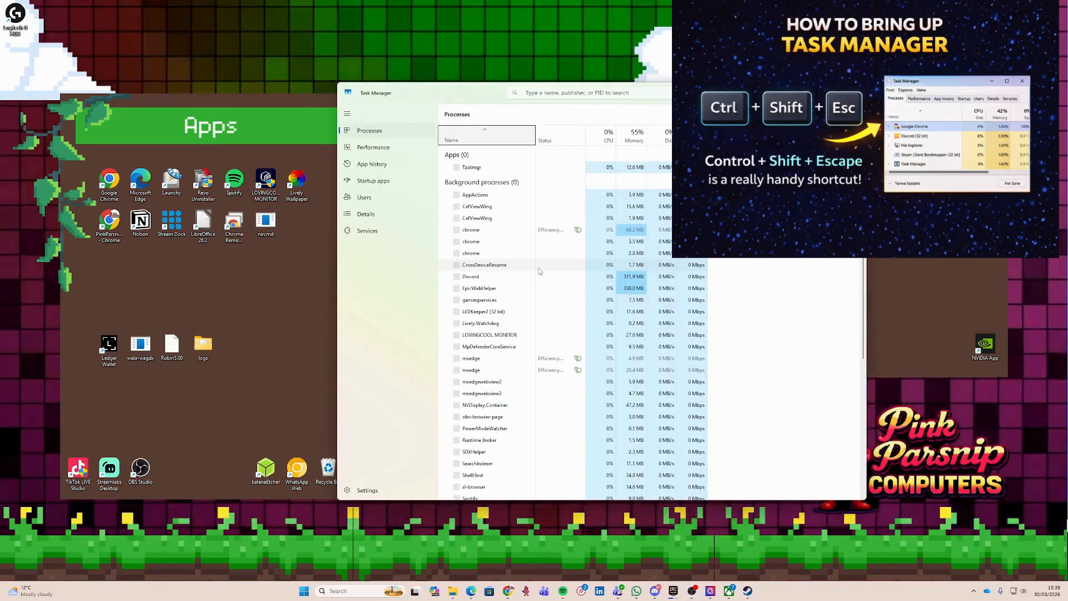
- Close and reopen Task Manager, and look at the actions offered for the Google Chrome process without ending it
{"action": "left_click", "coordinate": [854, 92]}
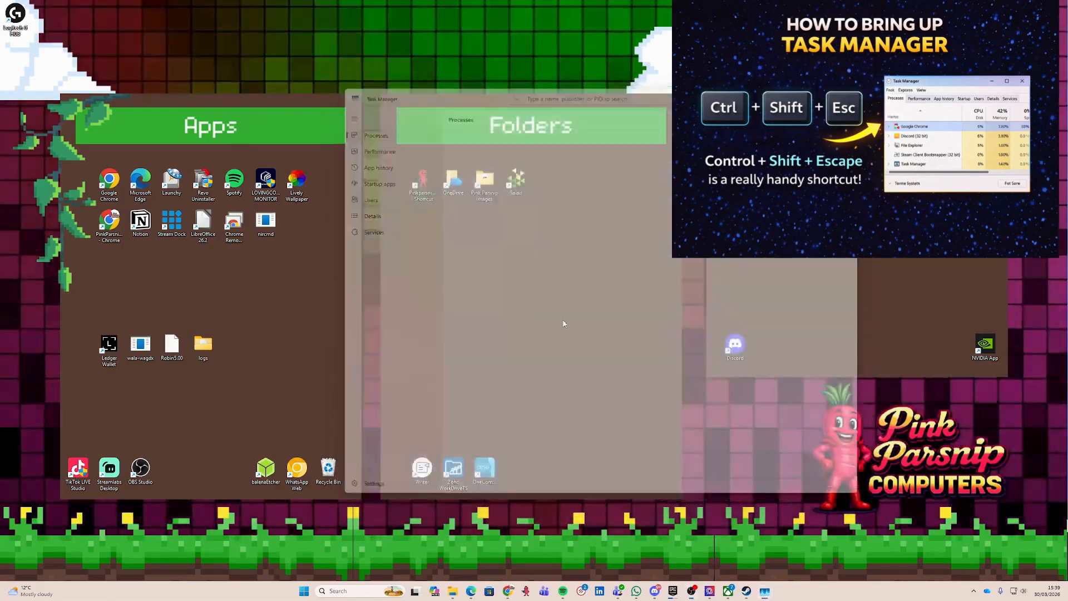
{"action": "right_click", "coordinate": [313, 592]}
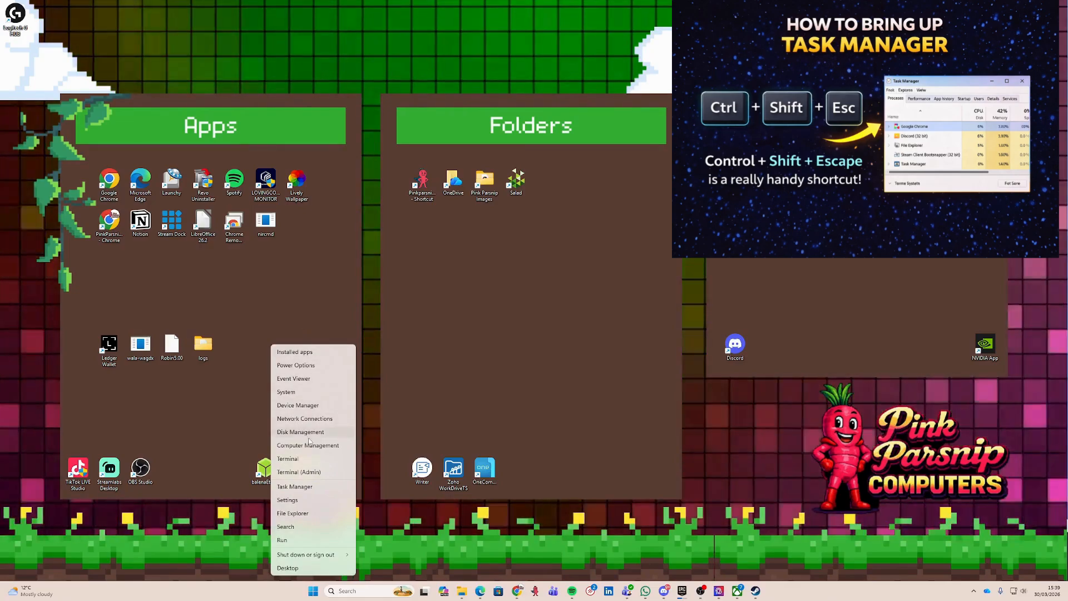
{"action": "left_click", "coordinate": [305, 489]}
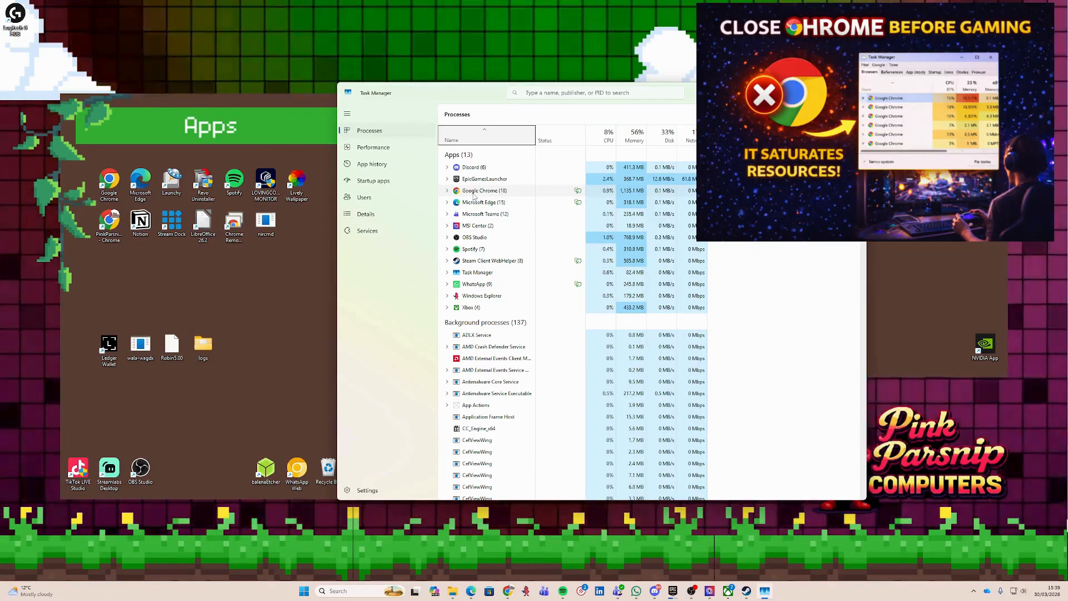
{"action": "right_click", "coordinate": [473, 193]}
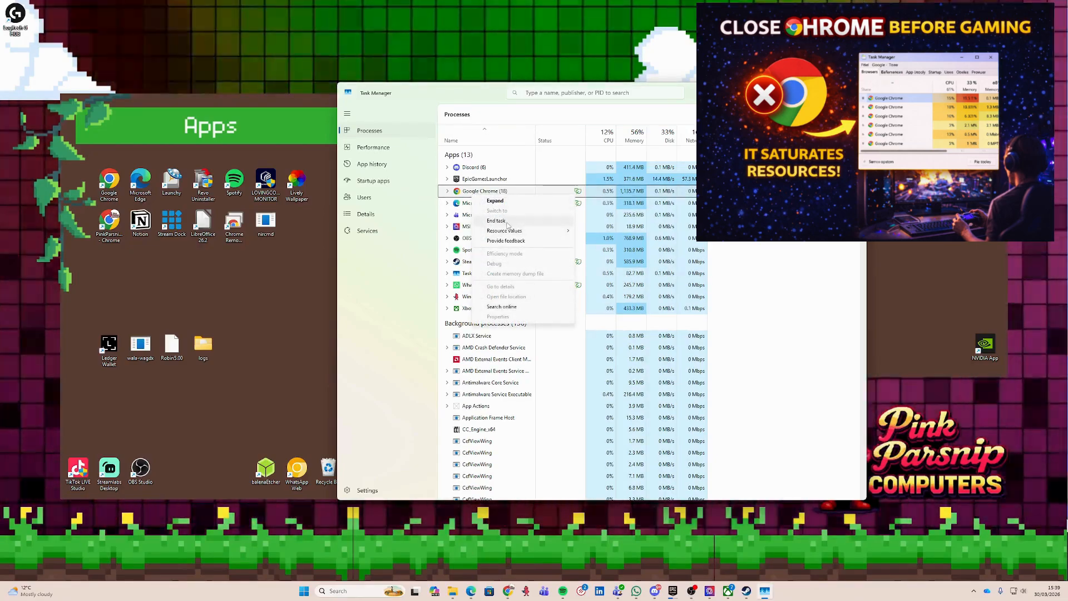
{"action": "key", "text": "Escape"}
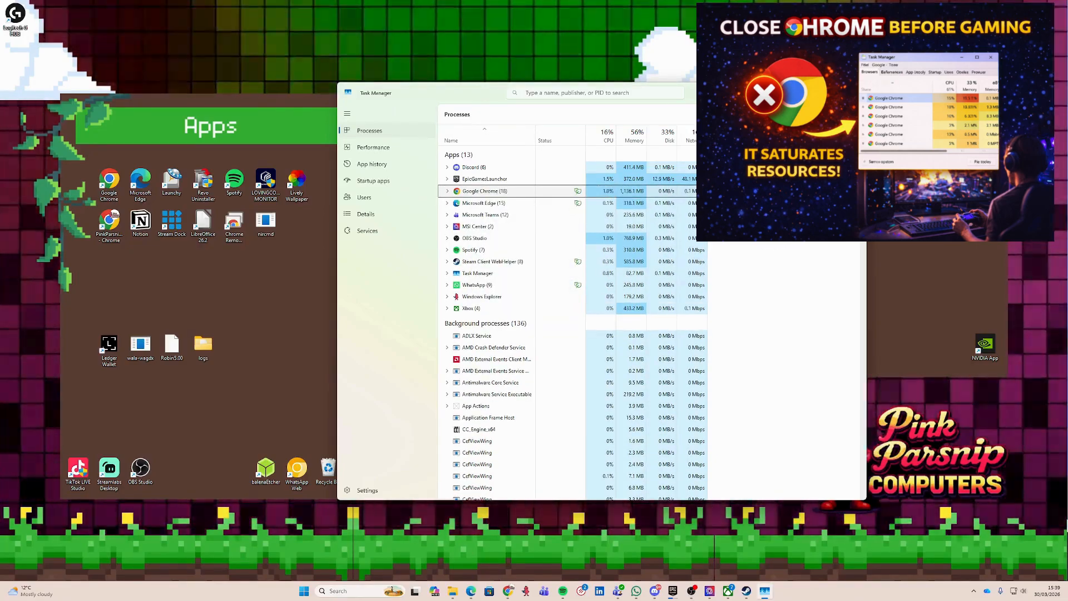
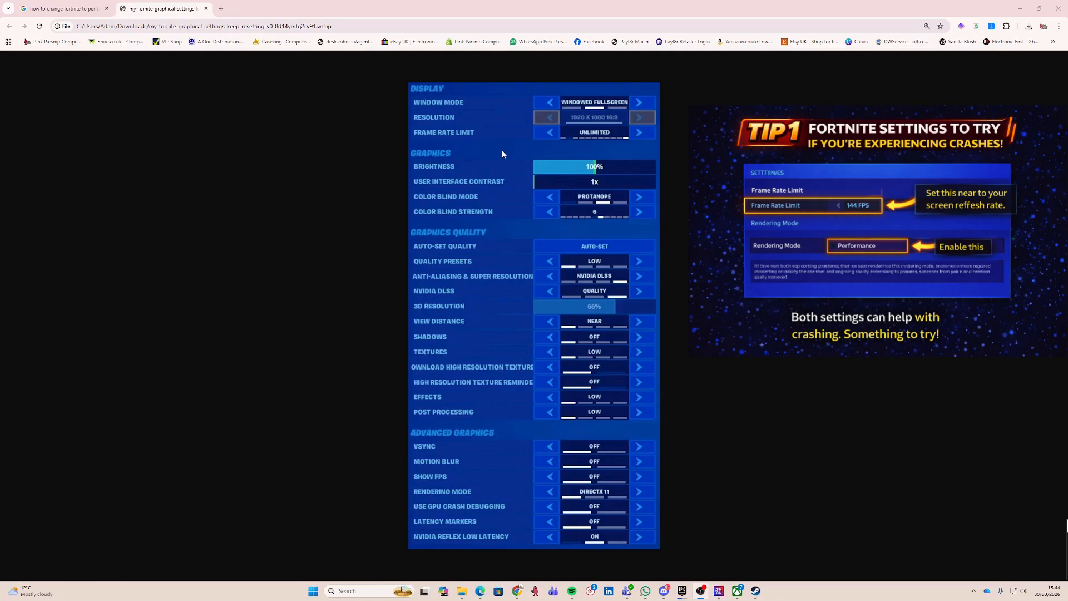
- Search Windows for the display settings, view Display 2's refresh rate in the advanced display settings, and close Settings
{"action": "left_click", "coordinate": [352, 589]}
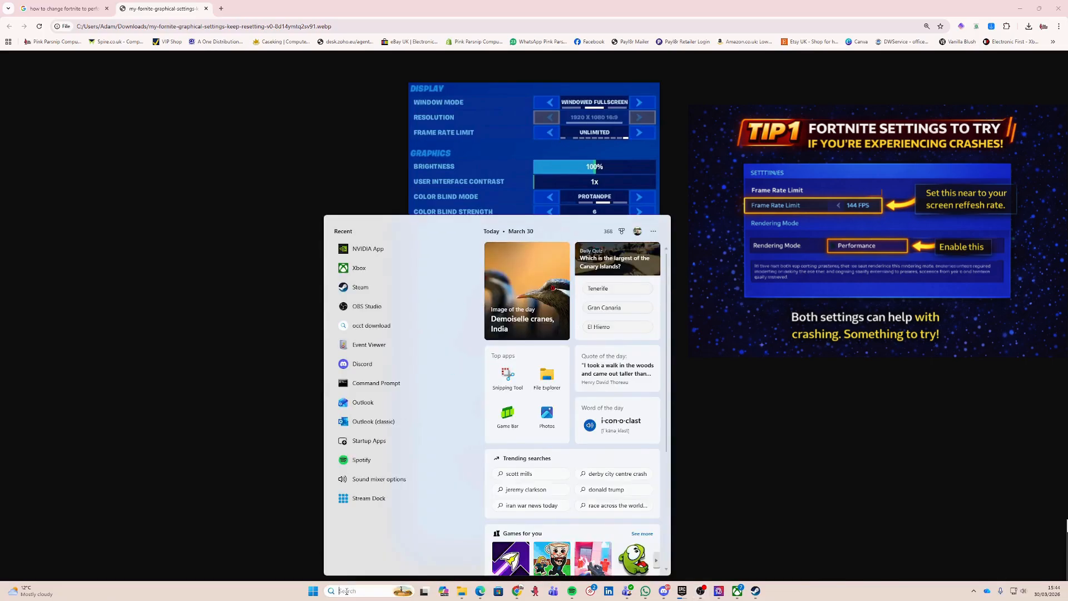
{"action": "type", "text": "discordsp"}
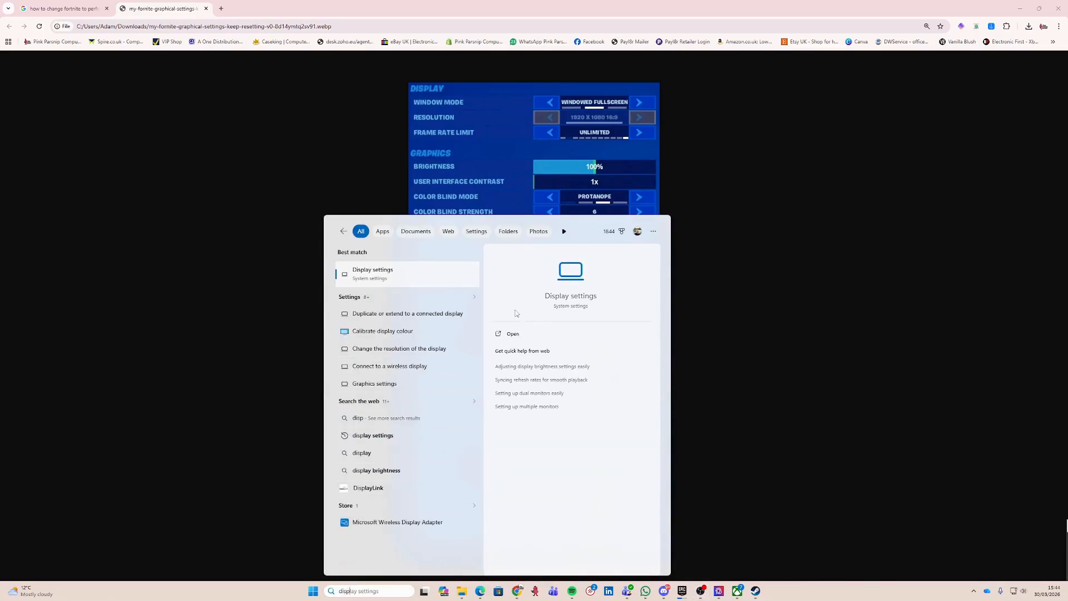
{"action": "left_click", "coordinate": [391, 271]}
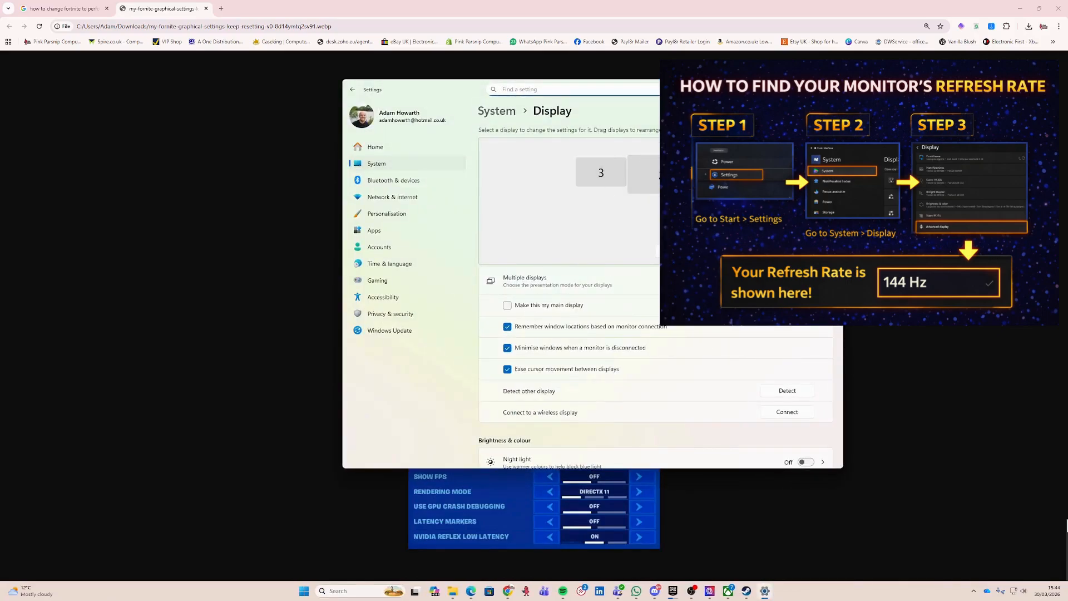
{"action": "scroll", "coordinate": [662, 347], "scroll_direction": "down", "scroll_amount": 2}
{"action": "scroll", "coordinate": [661, 348], "scroll_direction": "down", "scroll_amount": 3}
{"action": "scroll", "coordinate": [565, 356], "scroll_direction": "up", "scroll_amount": 4}
{"action": "scroll", "coordinate": [622, 347], "scroll_direction": "down", "scroll_amount": 4}
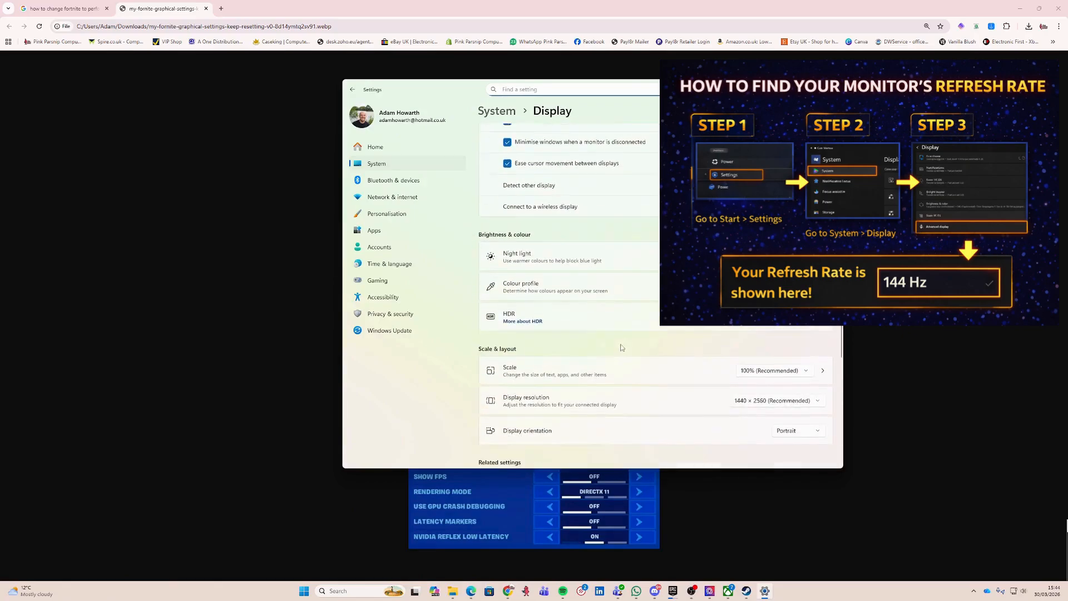
{"action": "scroll", "coordinate": [637, 305], "scroll_direction": "down", "scroll_amount": 4}
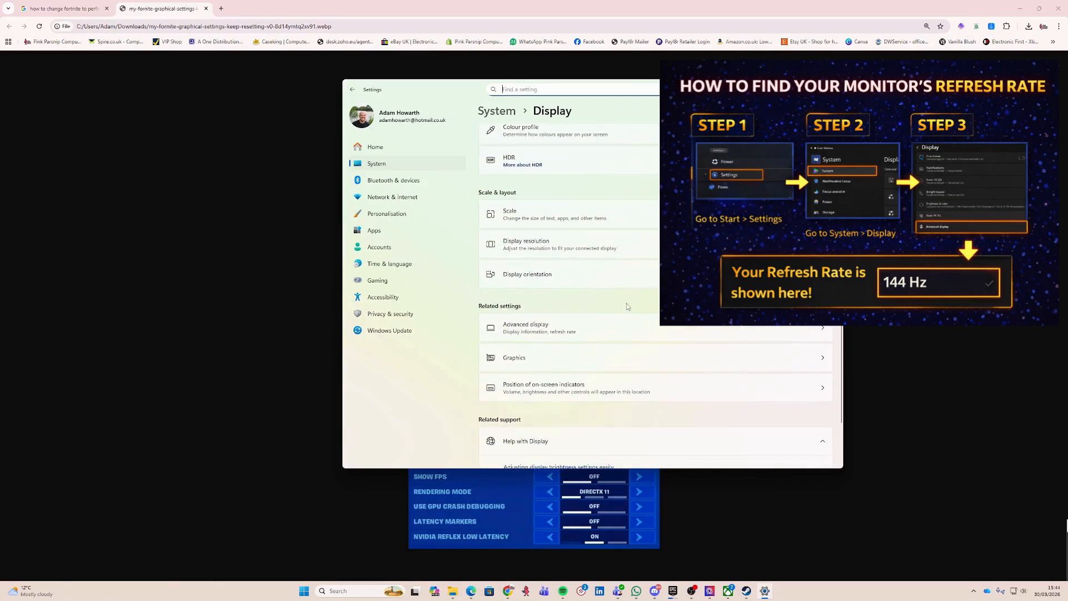
{"action": "scroll", "coordinate": [626, 306], "scroll_direction": "up", "scroll_amount": 10}
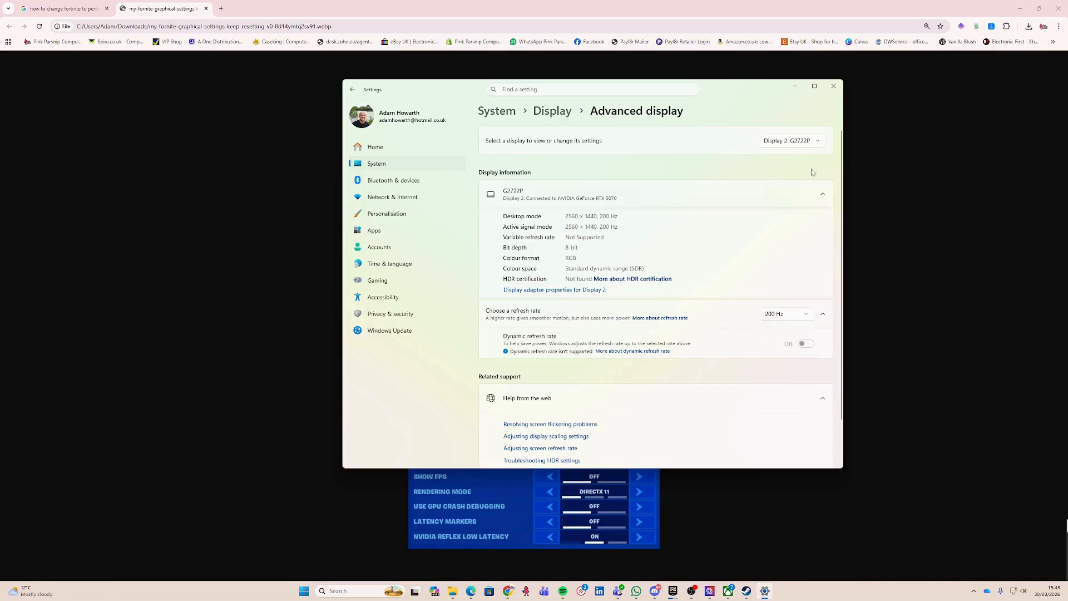
{"action": "left_click", "coordinate": [830, 88]}
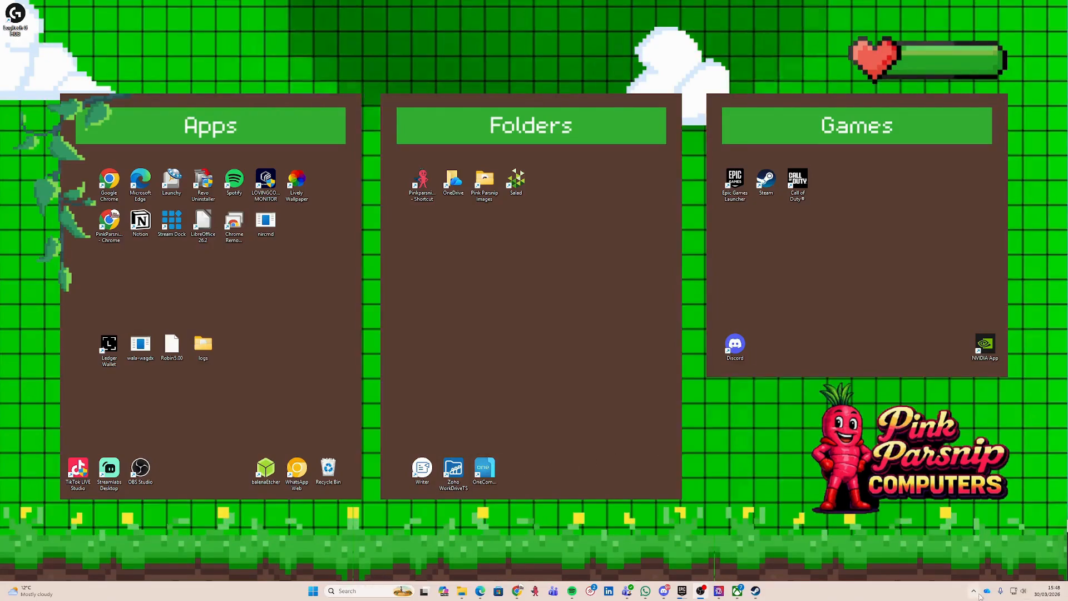
{"action": "left_click", "coordinate": [973, 592]}
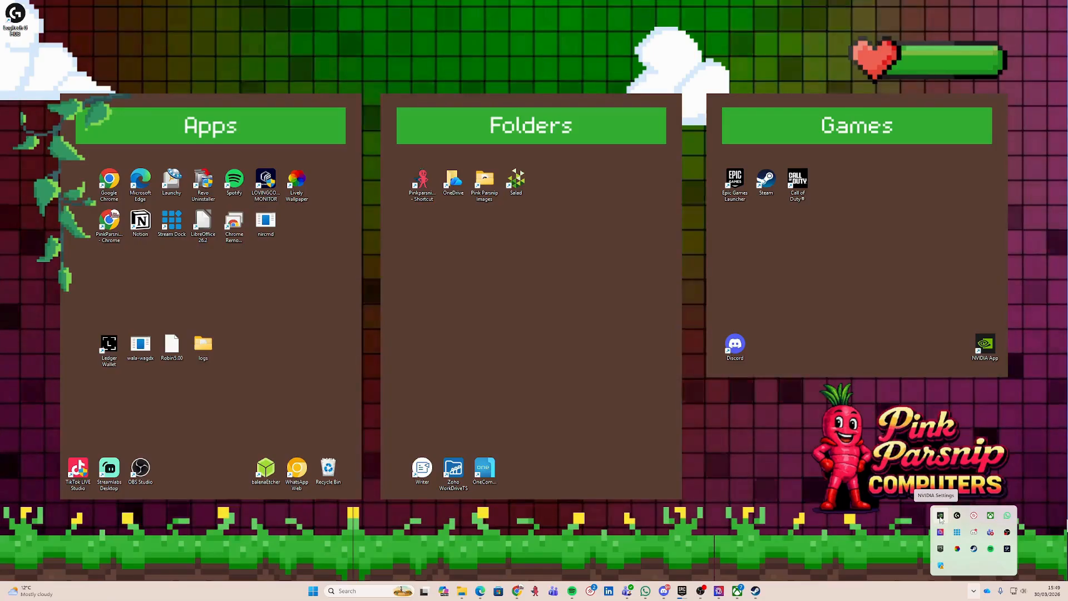
{"action": "left_click", "coordinate": [939, 519]}
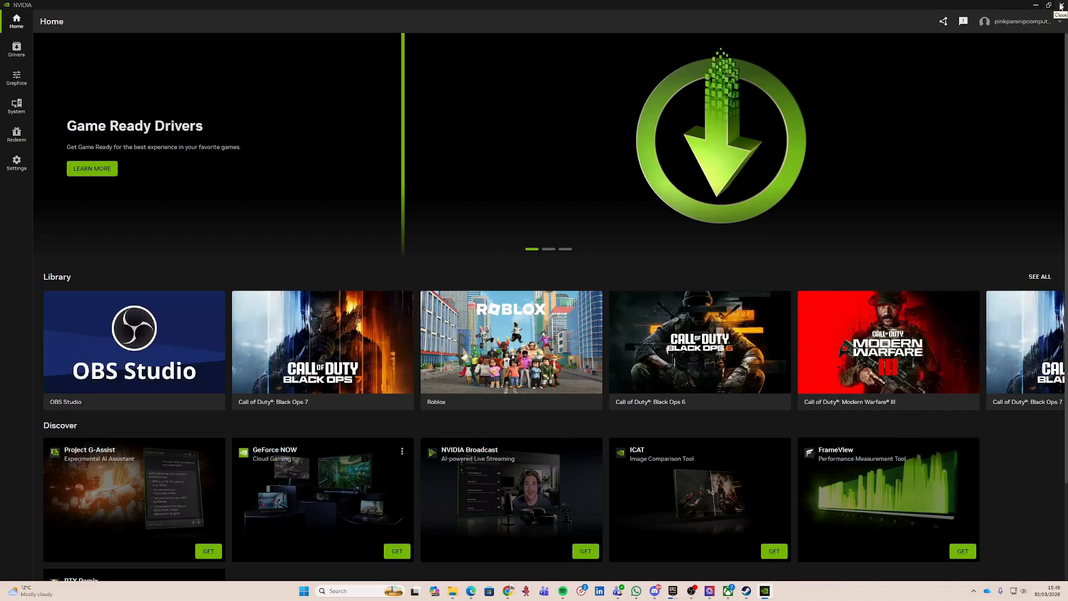
{"action": "left_click", "coordinate": [1060, 6]}
- Search Windows for the NVIDIA Control Panel, open it, reposition its window, and show the Manage 3D Settings page
{"action": "left_click", "coordinate": [356, 585]}
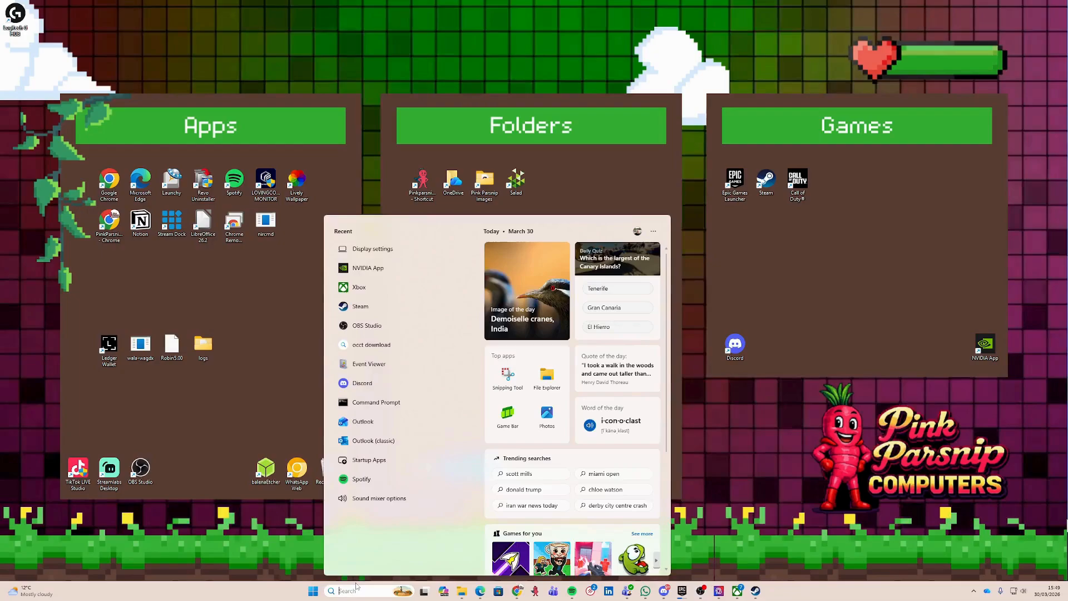
{"action": "type", "text": "control"}
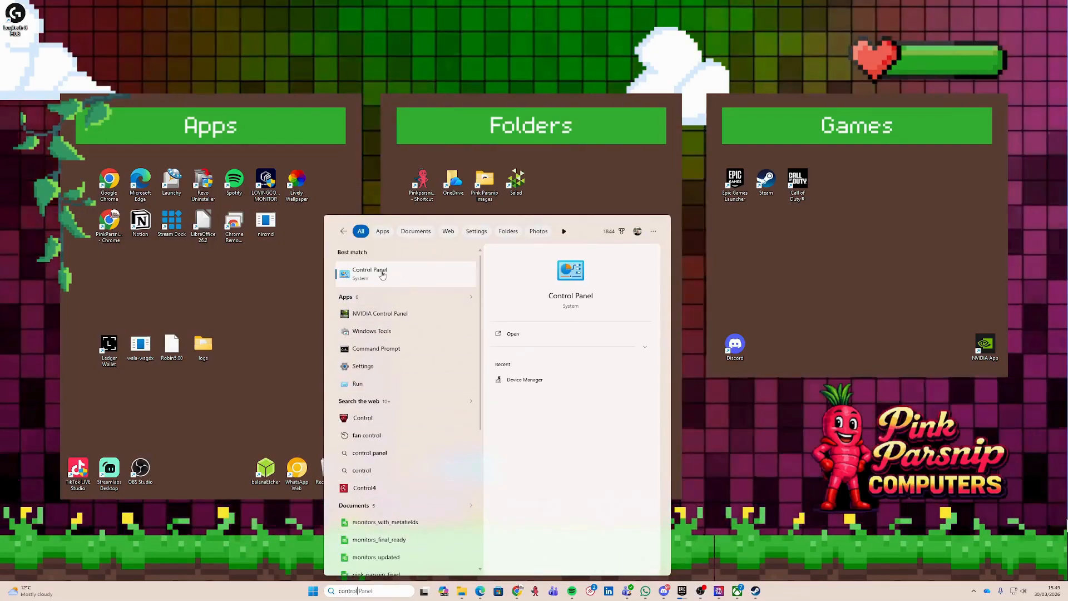
{"action": "left_click", "coordinate": [373, 314]}
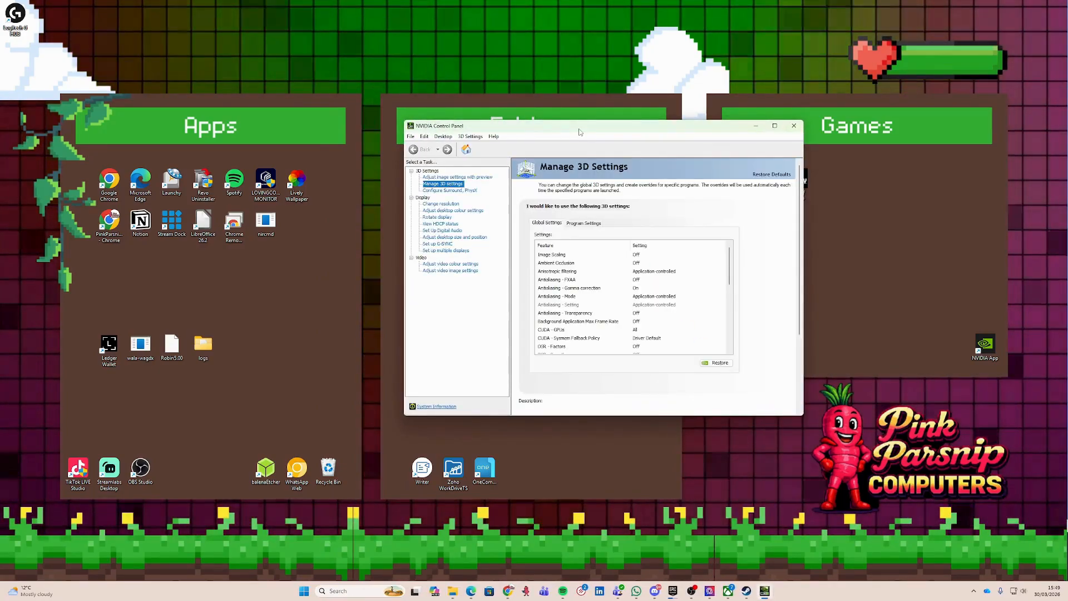
{"action": "left_click_drag", "start_coordinate": [579, 132], "coordinate": [429, 144]}
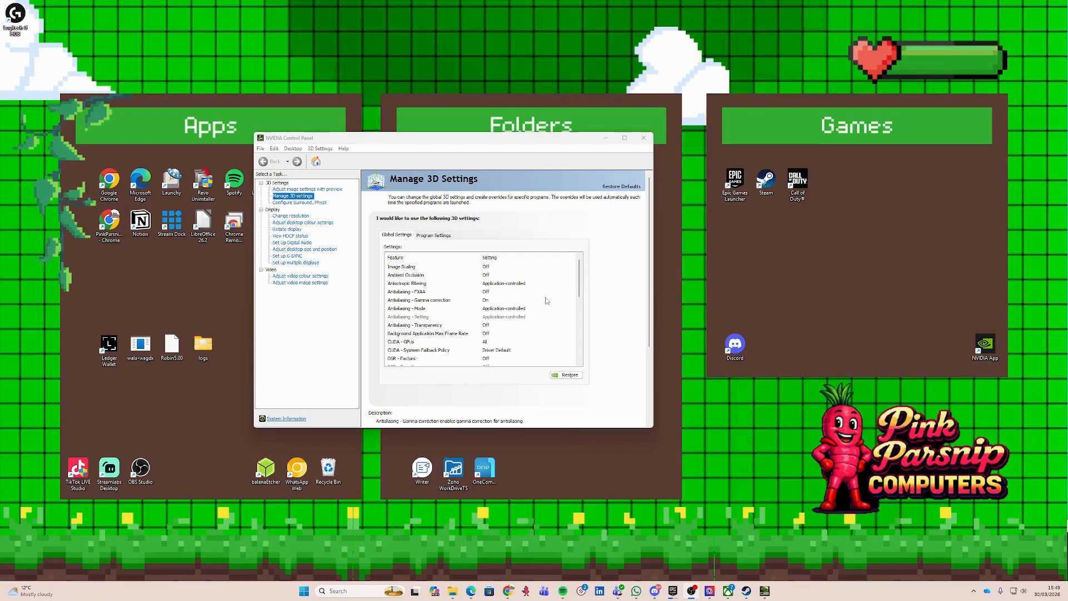
{"action": "left_click", "coordinate": [292, 197]}
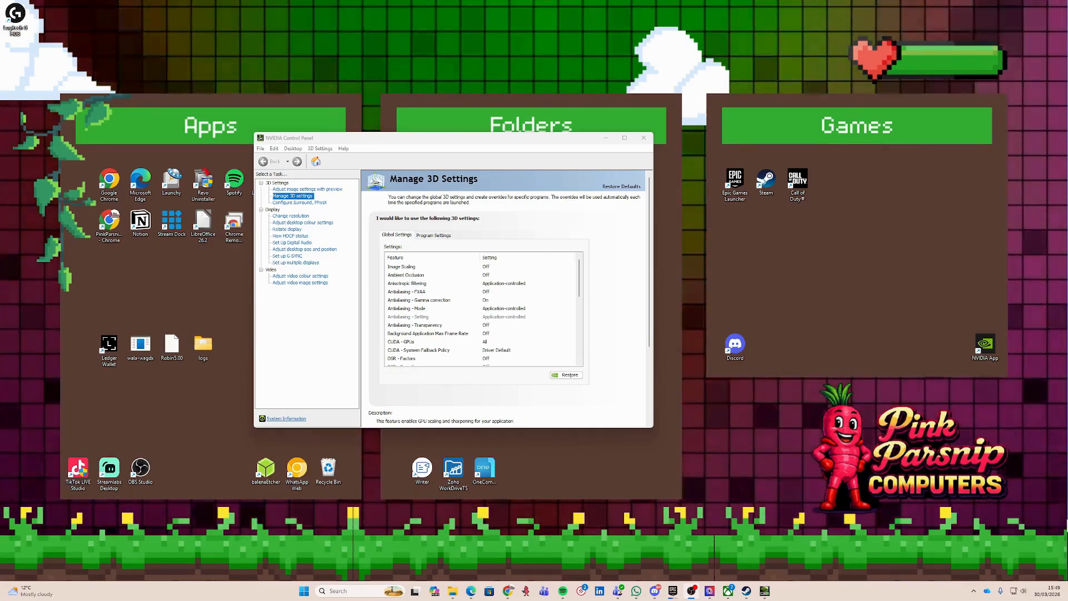
- Set the global Shader Cache Size to Unlimited in the 3D settings and apply the change
{"action": "scroll", "coordinate": [466, 299], "scroll_direction": "down", "scroll_amount": 6}
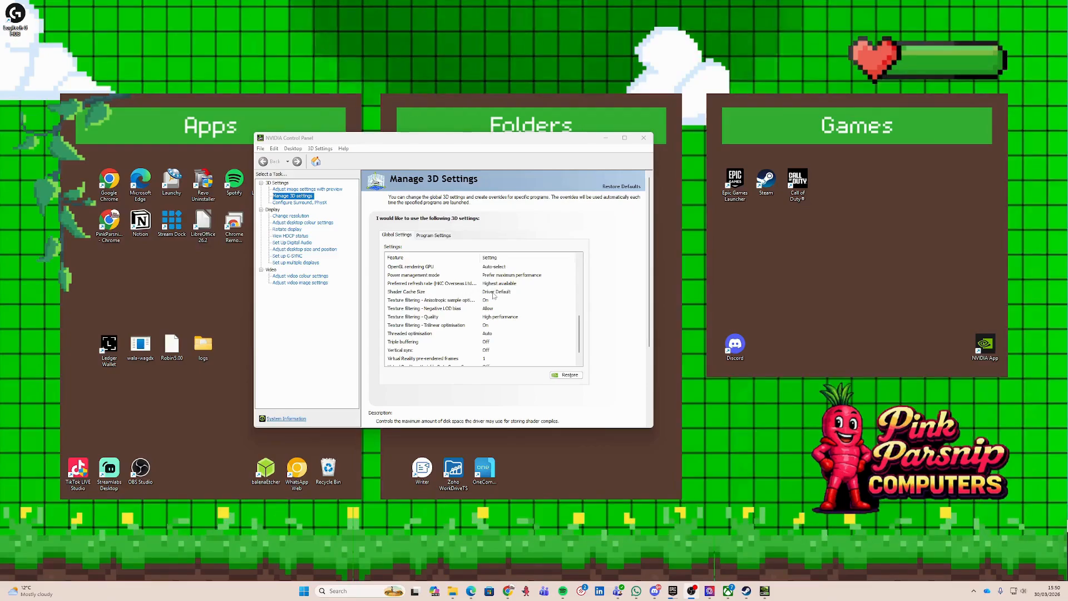
{"action": "left_click", "coordinate": [493, 294]}
{"action": "left_click", "coordinate": [494, 292]}
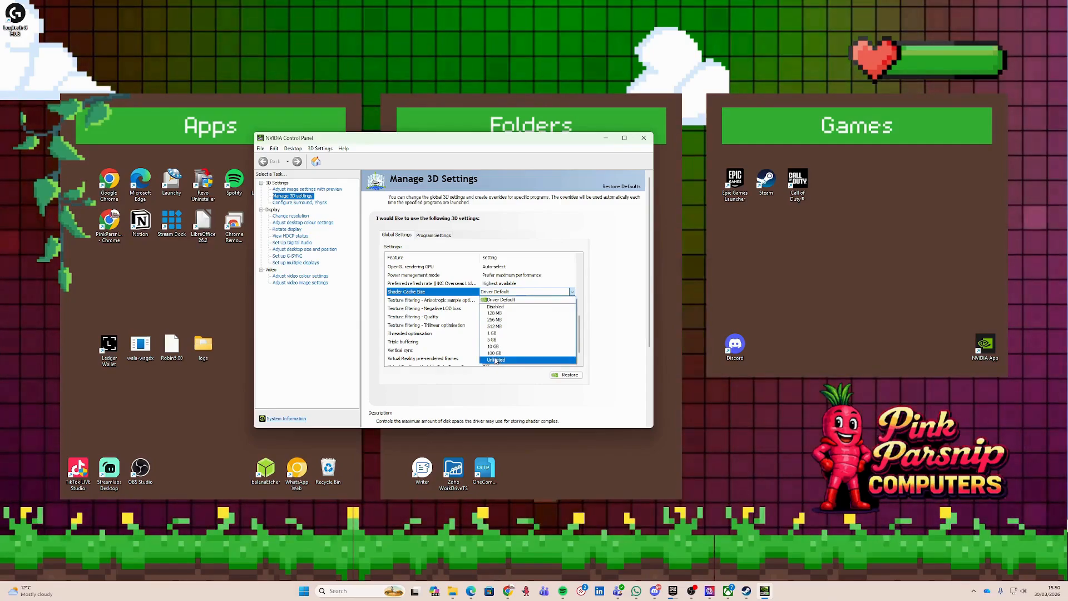
{"action": "left_click", "coordinate": [495, 360]}
{"action": "scroll", "coordinate": [518, 356], "scroll_direction": "up", "scroll_amount": 3}
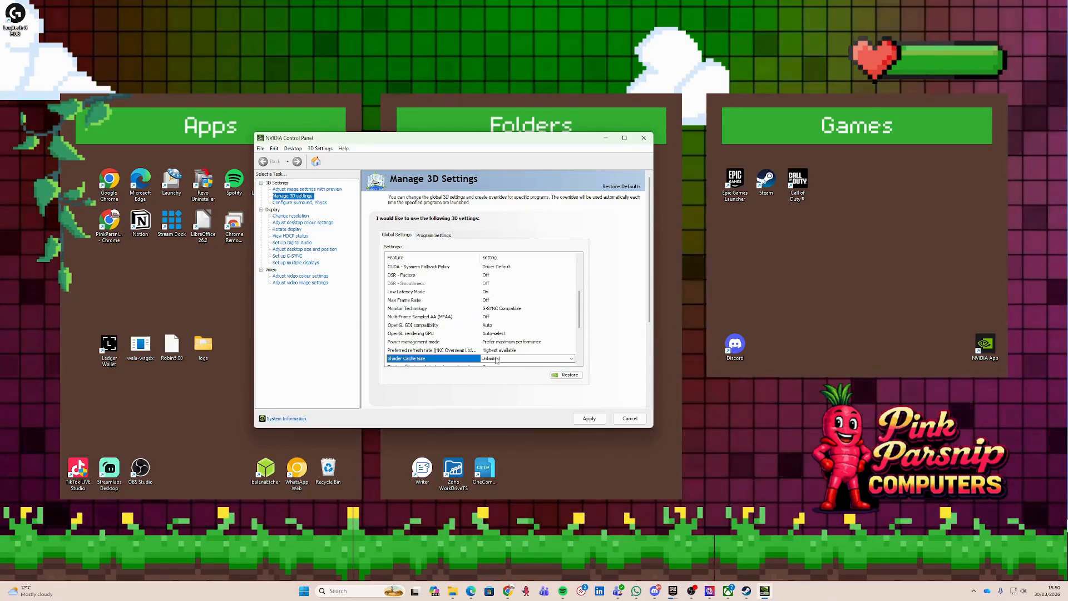
{"action": "left_click", "coordinate": [583, 420]}
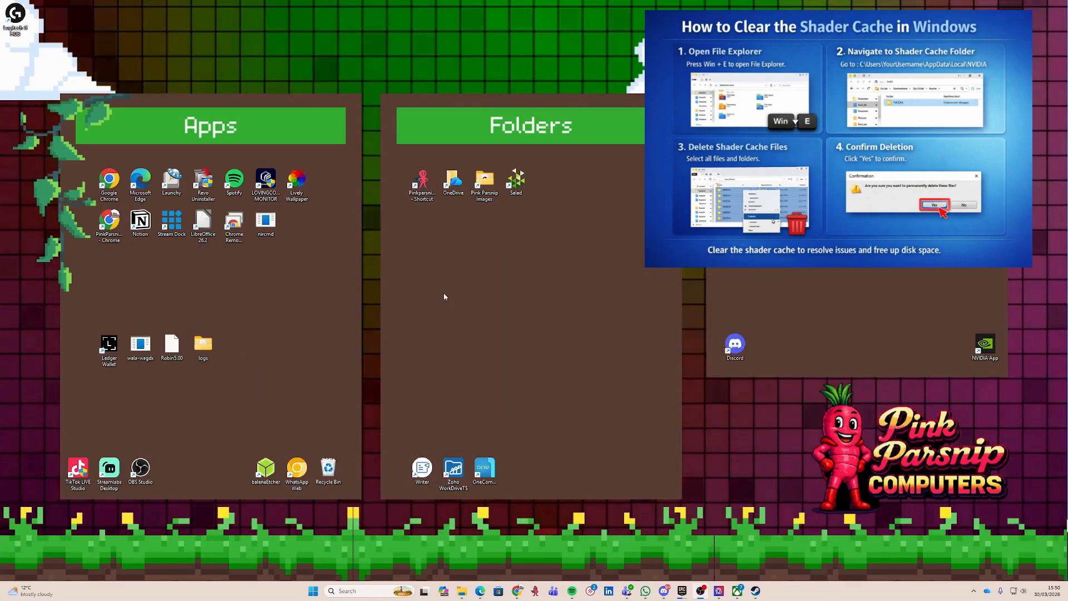
- Search Windows for Disk Clean-up, open it, and scan the C: drive
{"action": "key", "text": "super"}
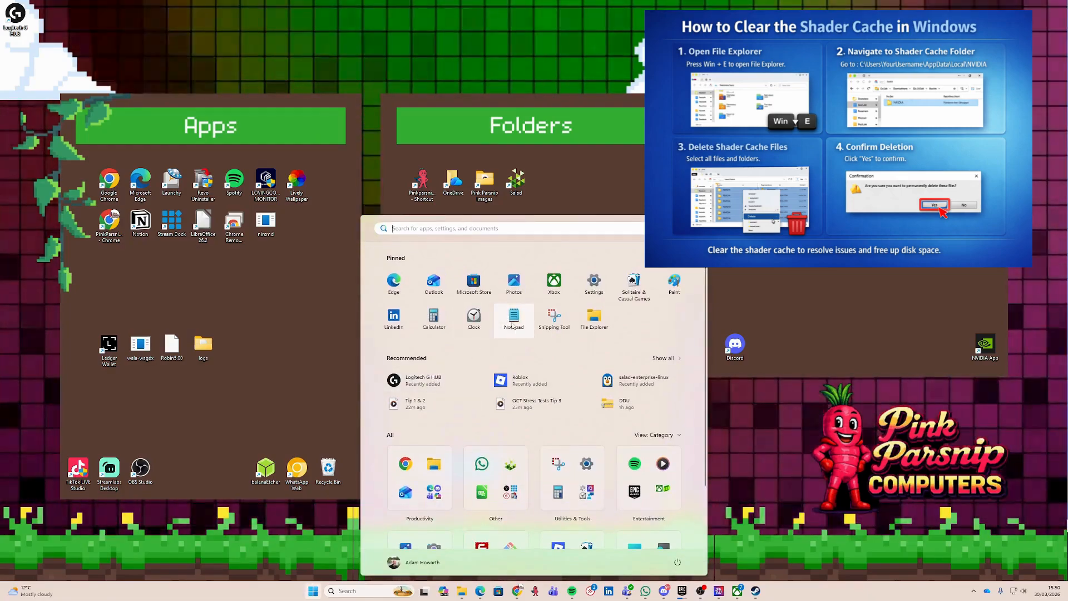
{"action": "type", "text": "disk"}
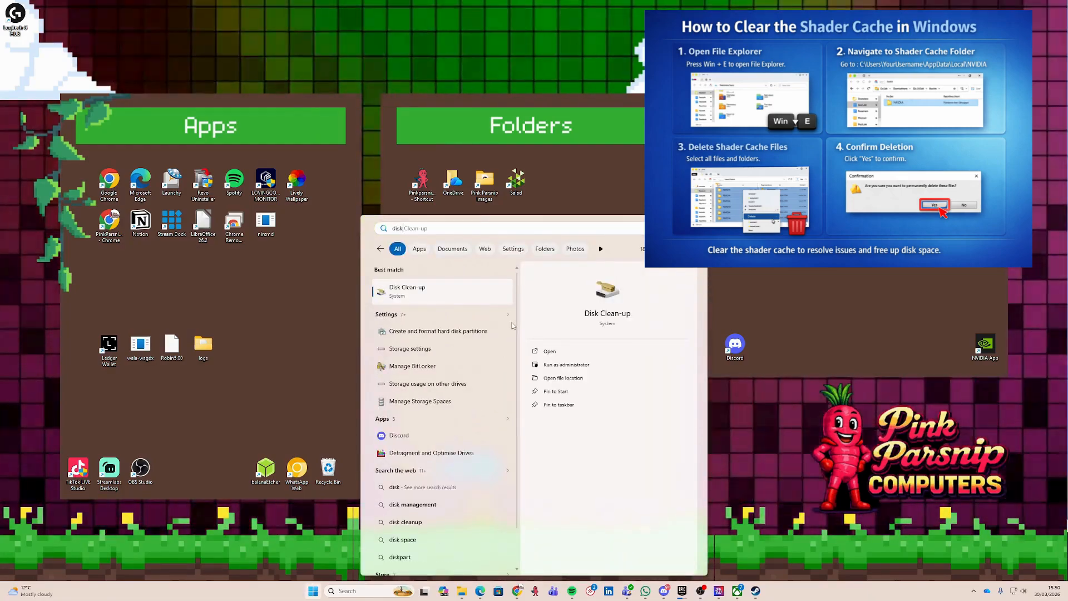
{"action": "left_click", "coordinate": [423, 295]}
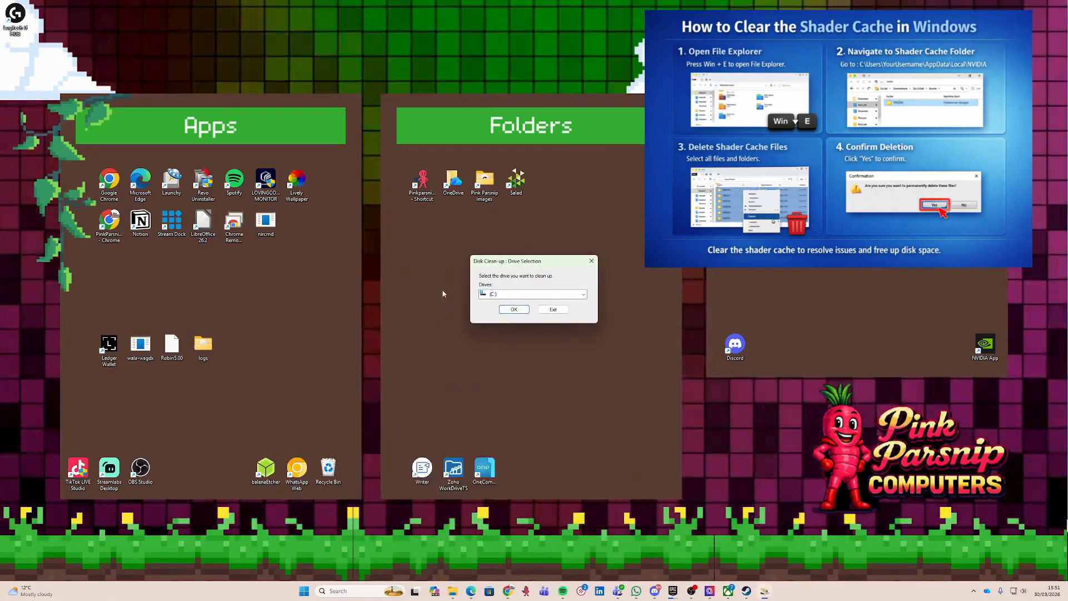
{"action": "left_click", "coordinate": [583, 294]}
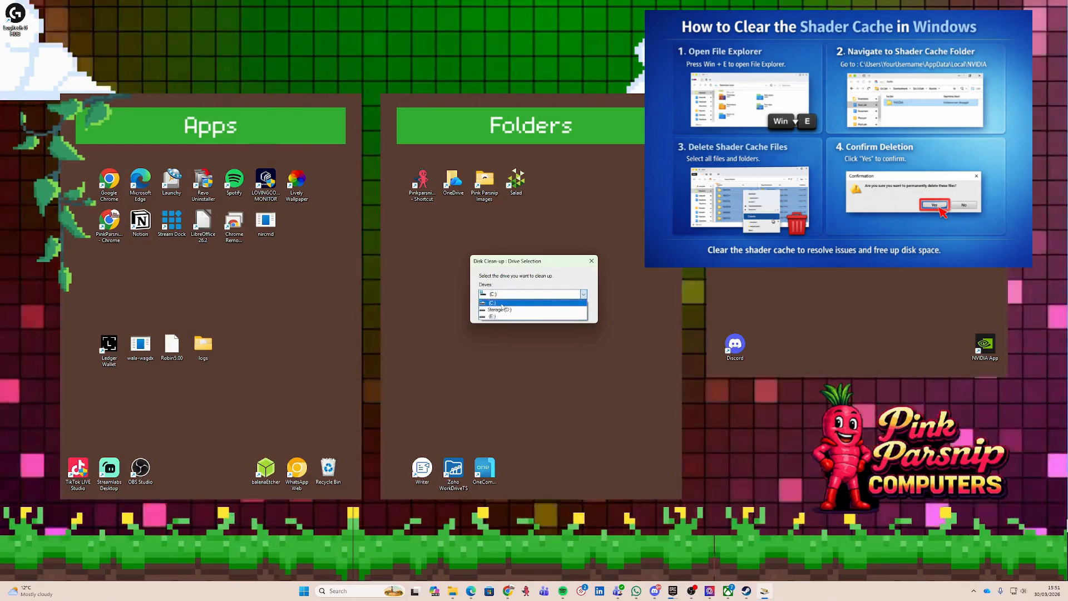
{"action": "left_click", "coordinate": [503, 303]}
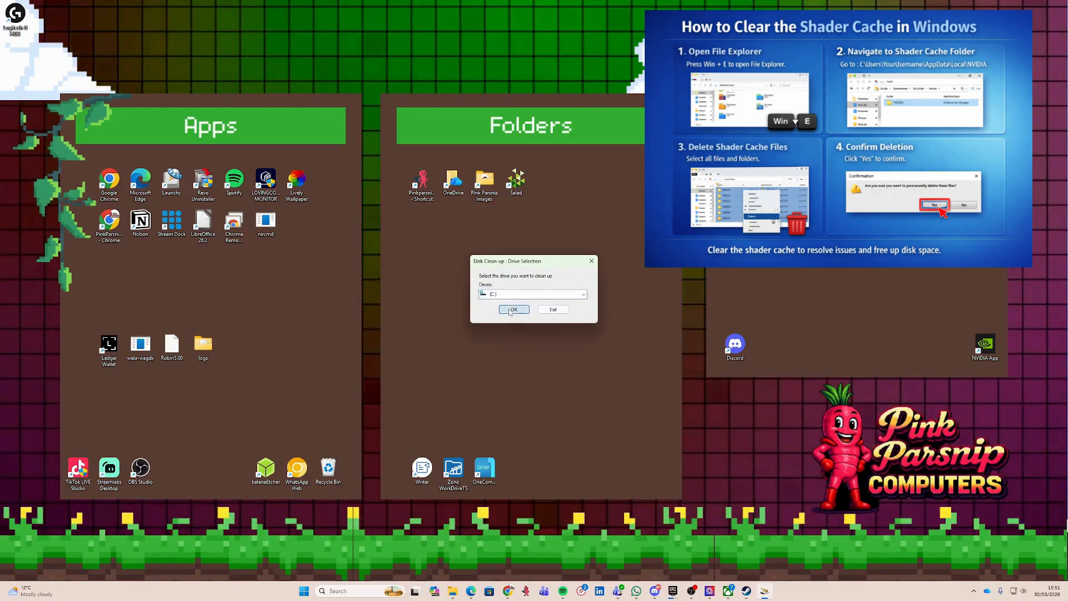
{"action": "left_click", "coordinate": [512, 310]}
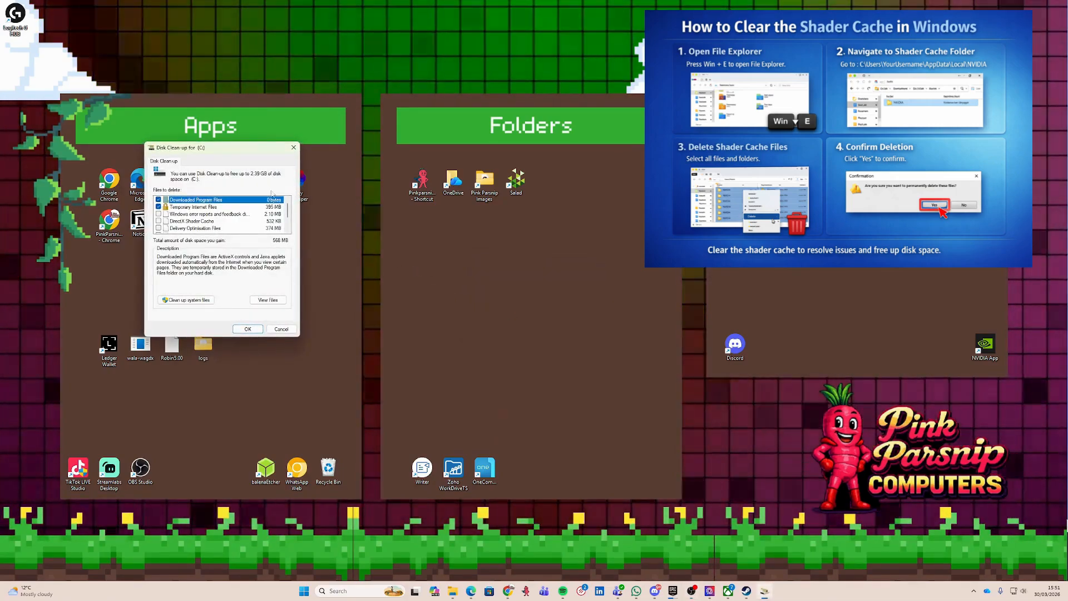
- Reposition the Disk Clean-up window, include DirectX Shader Cache in the files to delete, and permanently delete the selected files
{"action": "left_click_drag", "start_coordinate": [236, 150], "coordinate": [612, 177]}
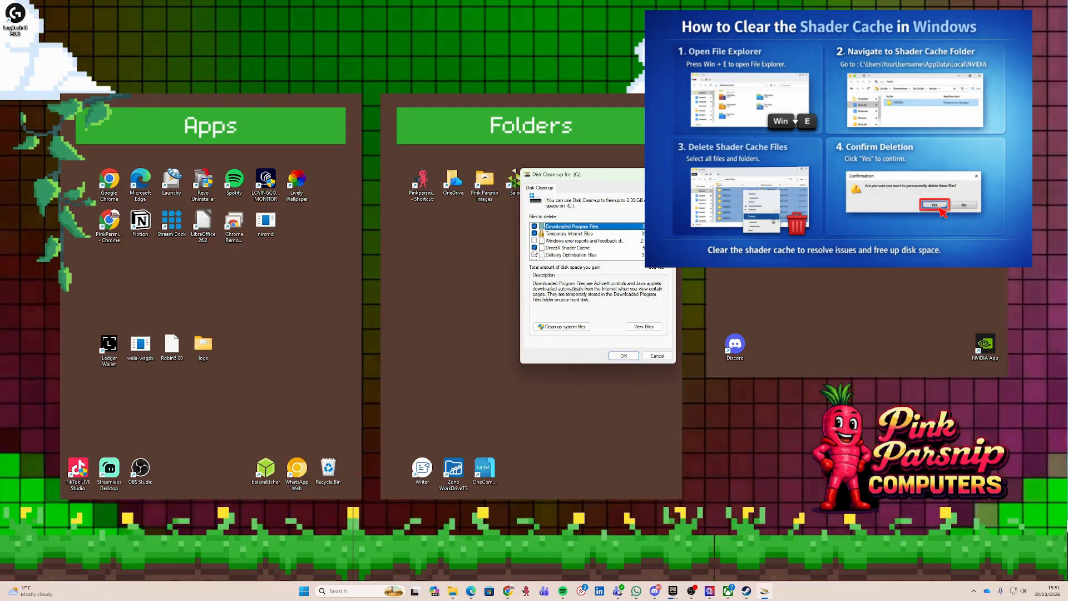
{"action": "left_click", "coordinate": [620, 356]}
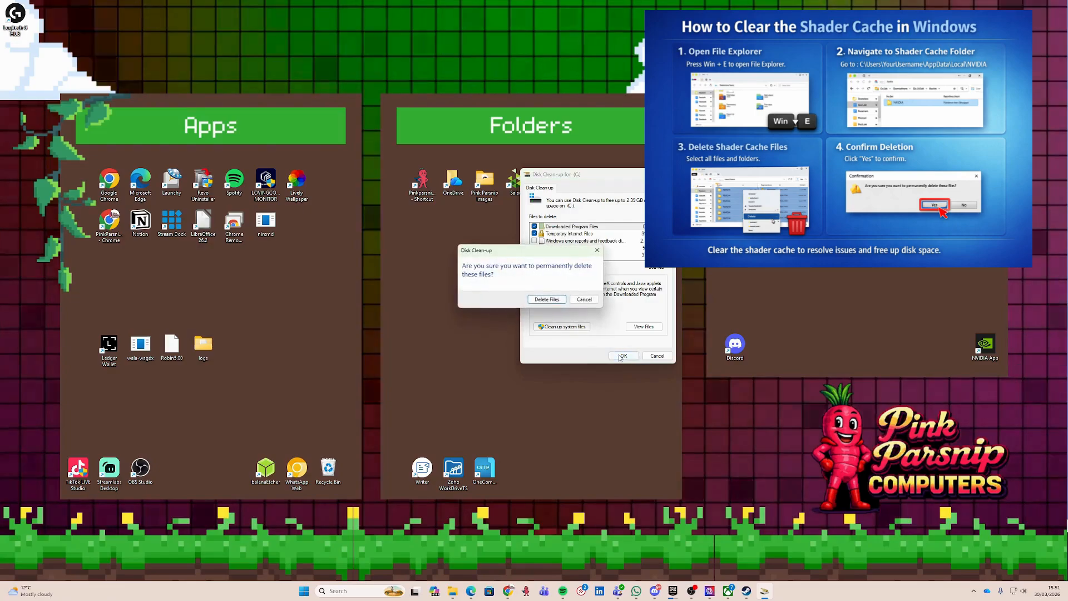
{"action": "left_click", "coordinate": [546, 300]}
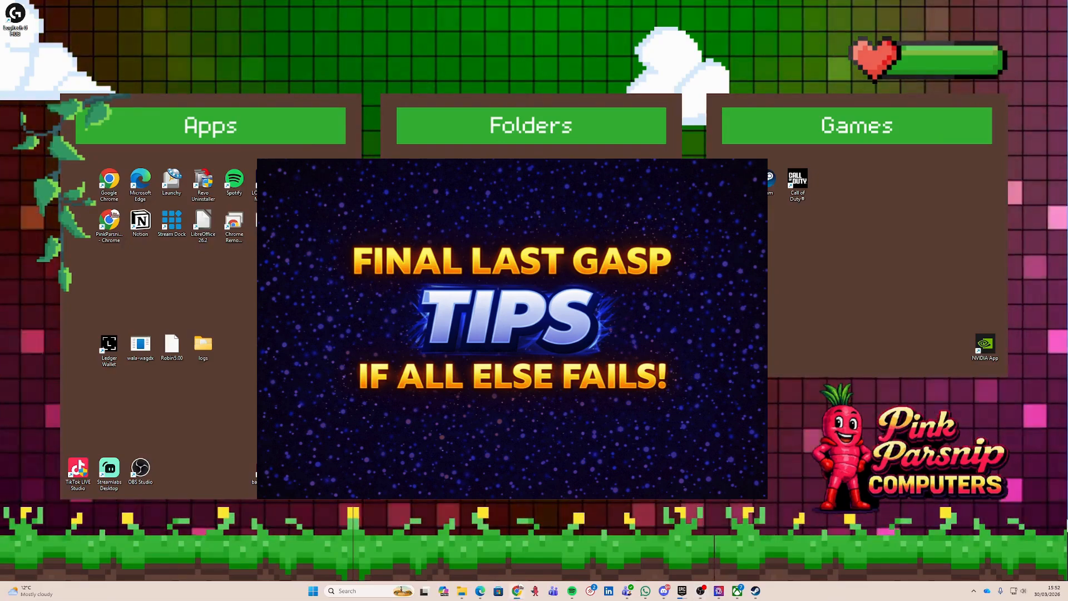
- Bring Chrome onto this display maximised, open the Pink Parsnip Computers site, and go to The Parsnip Vault page under Guides & Community
{"action": "left_click_drag", "start_coordinate": [1067, 195], "coordinate": [349, 63]}
{"action": "double_click", "coordinate": [306, 53]}
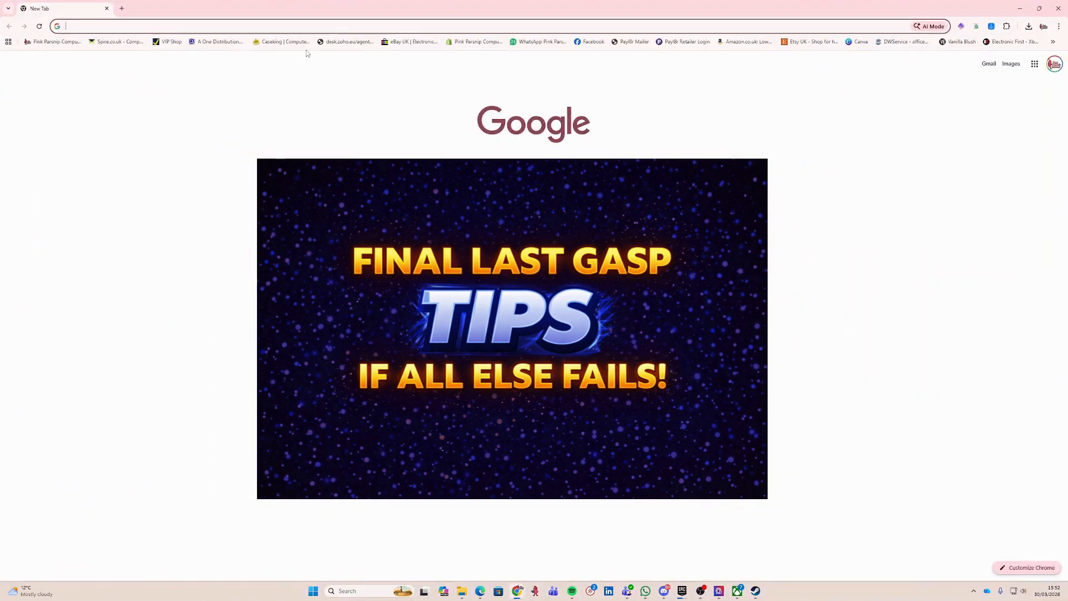
{"action": "left_click", "coordinate": [56, 42]}
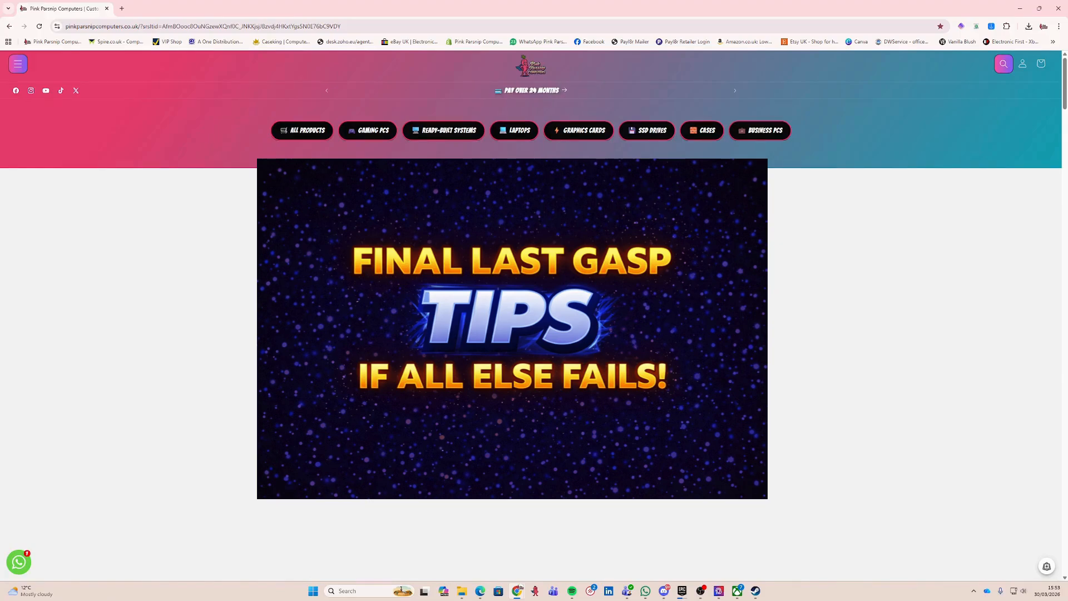
{"action": "left_click", "coordinate": [17, 66]}
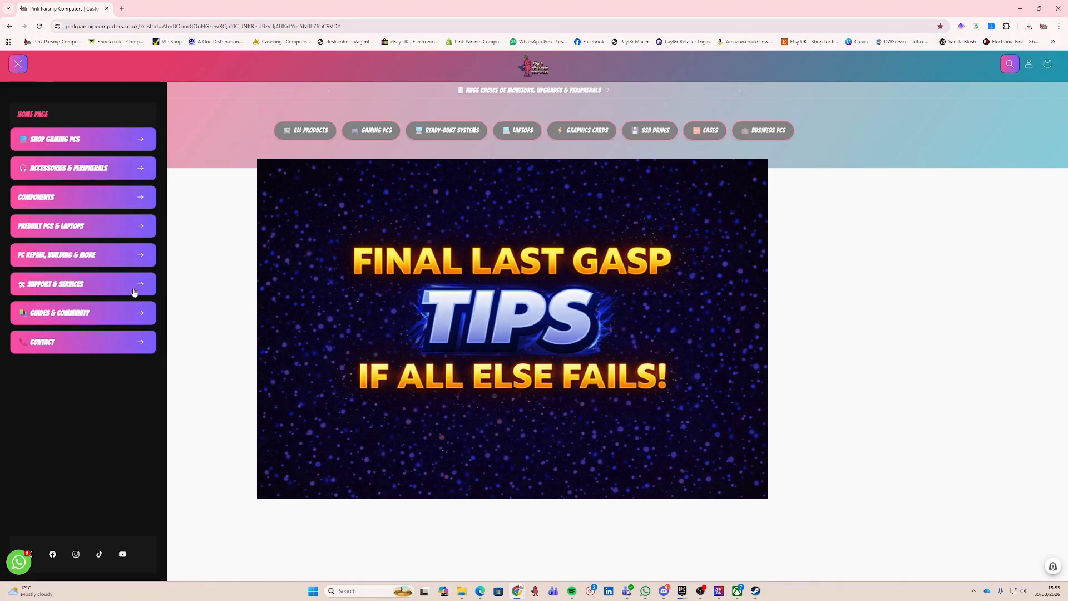
{"action": "left_click", "coordinate": [142, 314]}
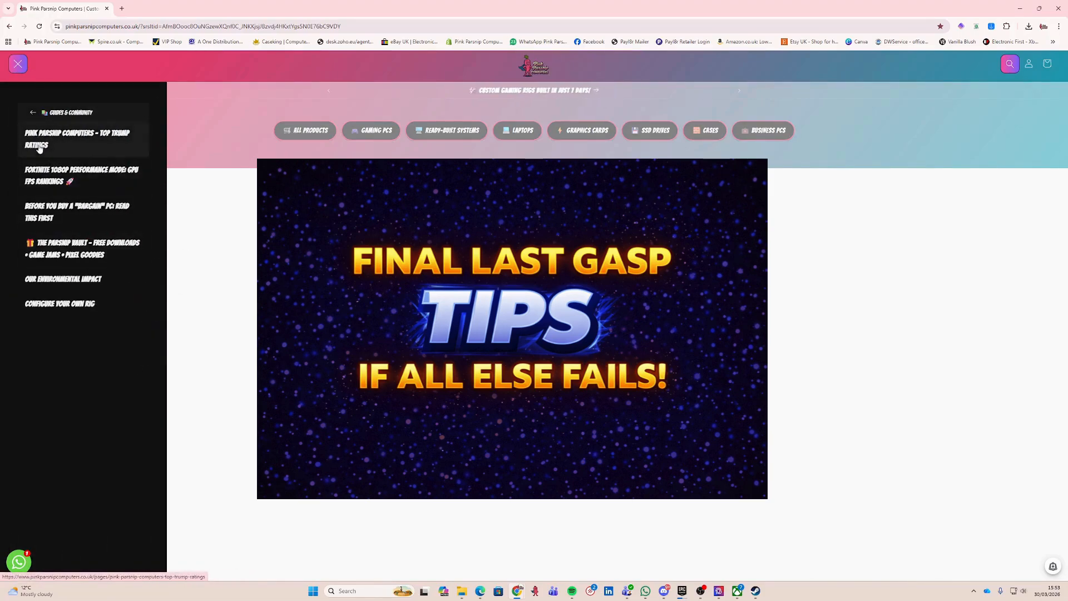
{"action": "left_click", "coordinate": [58, 246]}
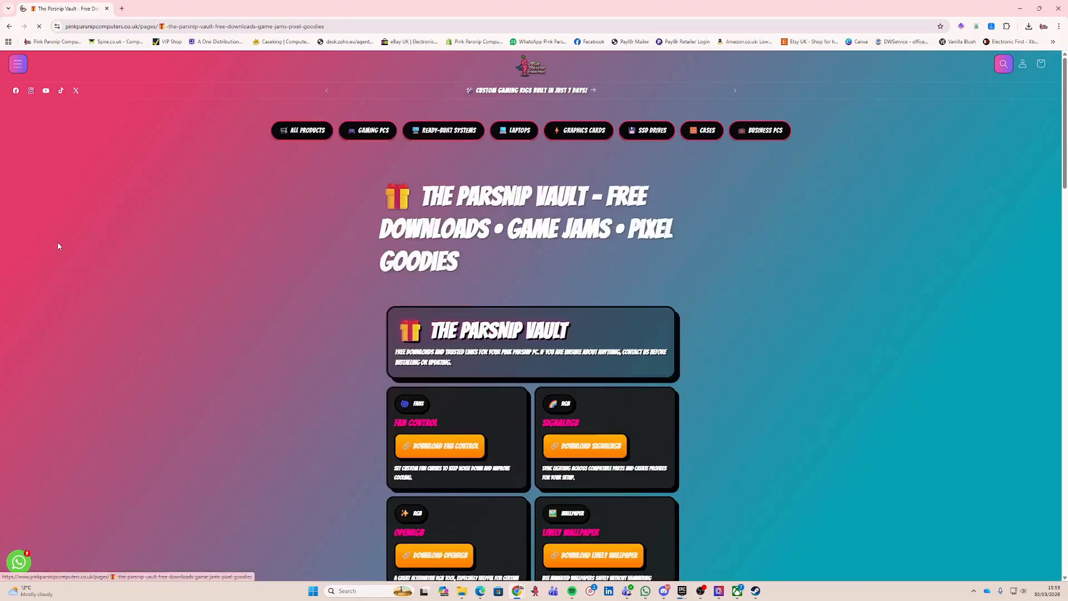
- Download Display Driver Uninstaller (DDU) from the Parsnip Vault page, open the downloaded archive, and minimise the browser
{"action": "scroll", "coordinate": [401, 317], "scroll_direction": "down", "scroll_amount": 6}
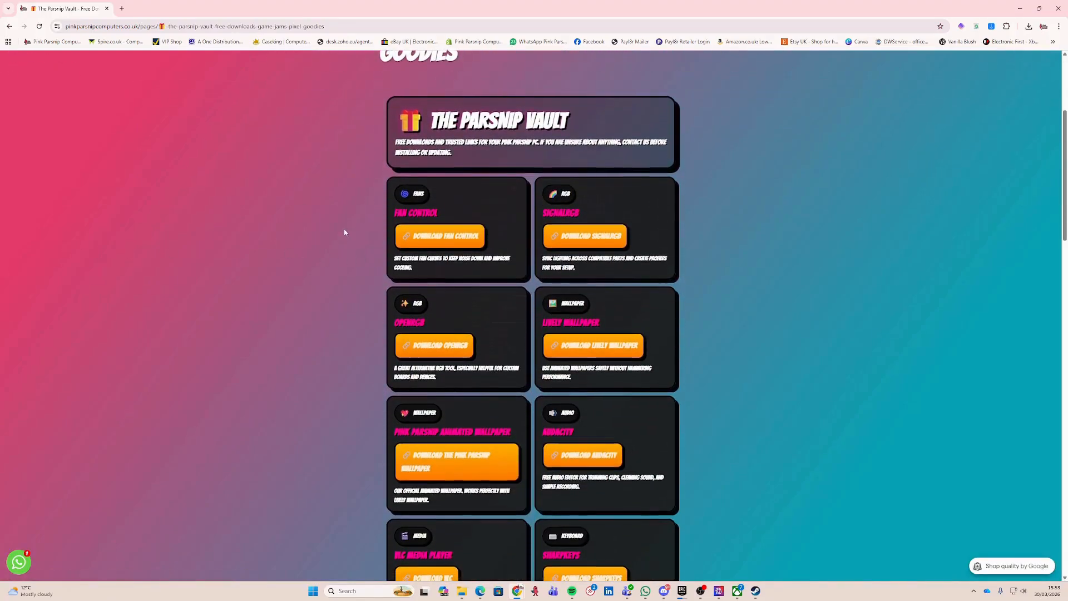
{"action": "scroll", "coordinate": [601, 272], "scroll_direction": "down", "scroll_amount": 7}
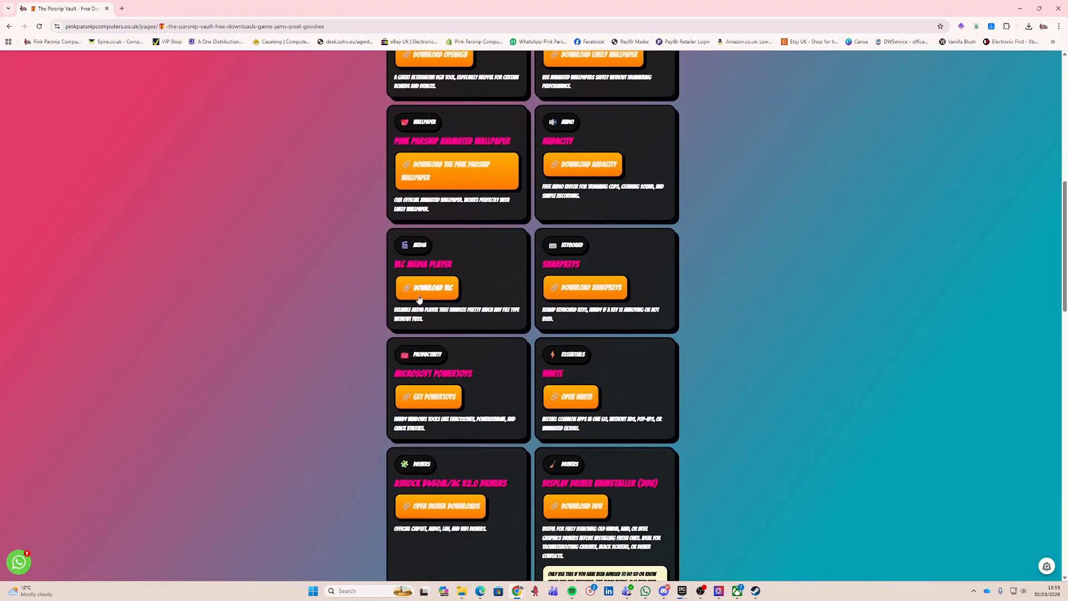
{"action": "scroll", "coordinate": [497, 312], "scroll_direction": "down", "scroll_amount": 2}
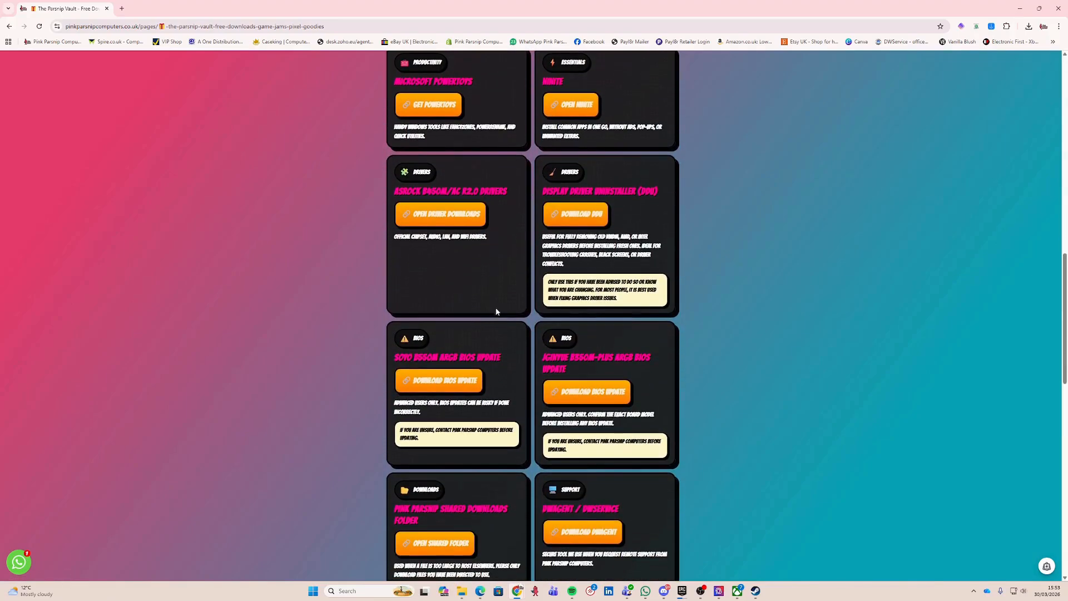
{"action": "left_click", "coordinate": [572, 222]}
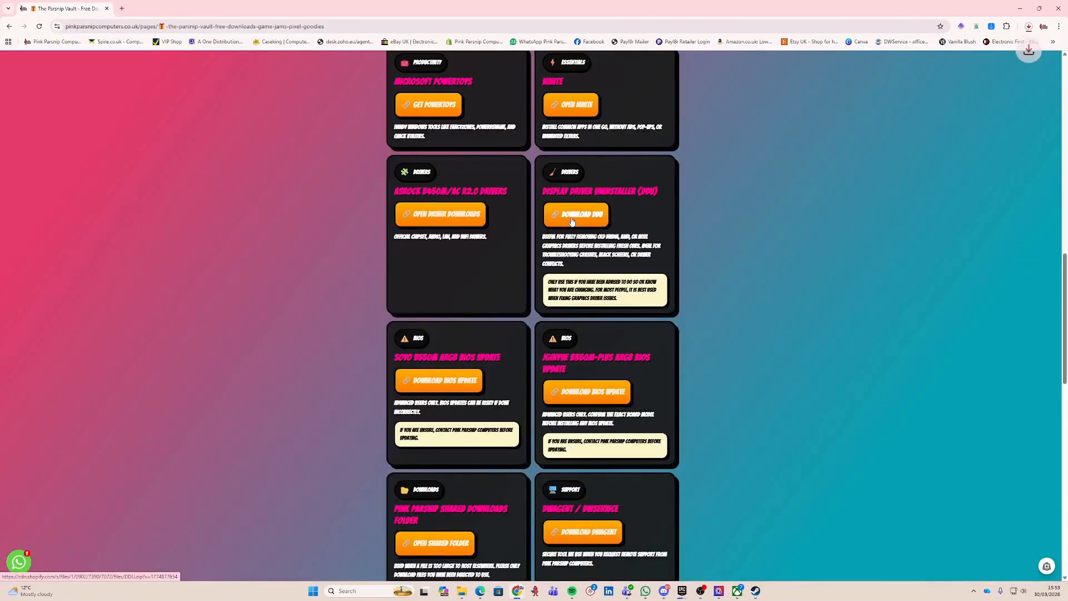
{"action": "left_click", "coordinate": [1030, 27]}
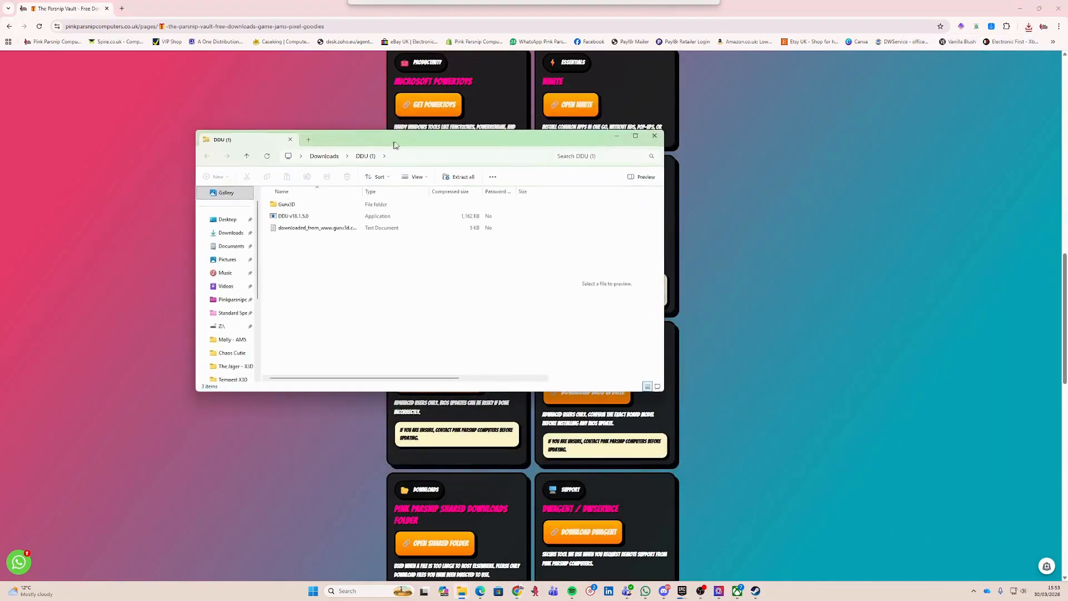
{"action": "left_click", "coordinate": [1018, 10]}
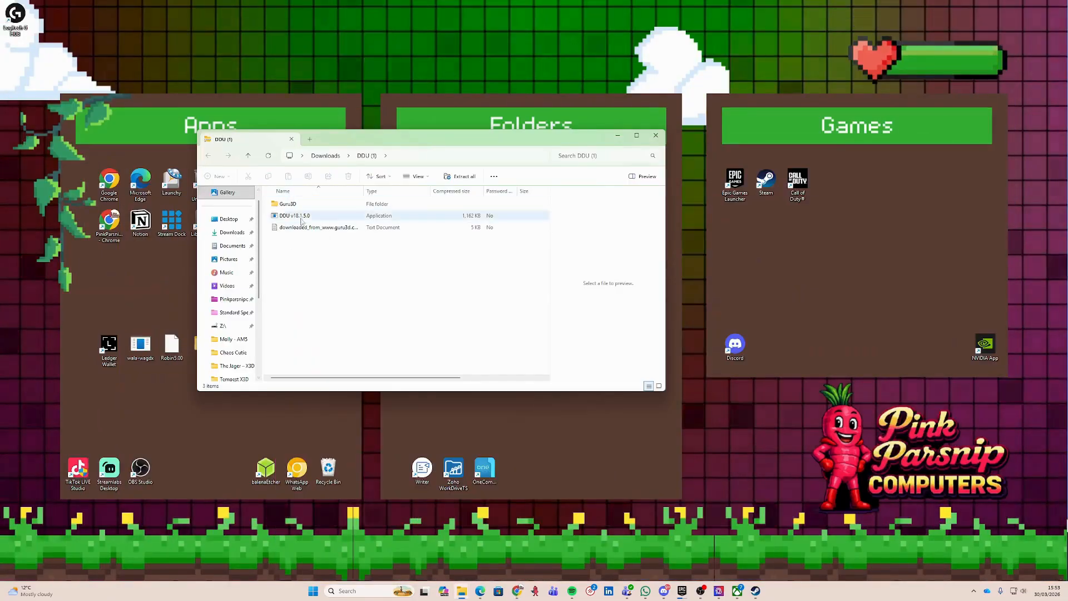
- Move the archive window aside and create a new desktop folder named DDU
{"action": "left_click_drag", "start_coordinate": [404, 140], "coordinate": [663, 111]}
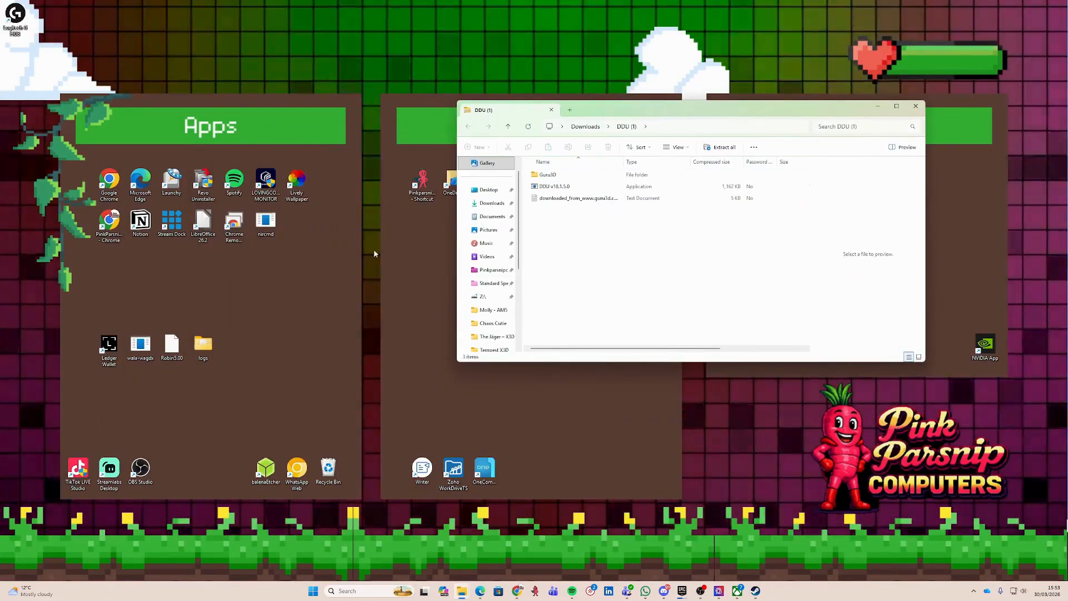
{"action": "right_click", "coordinate": [391, 256]}
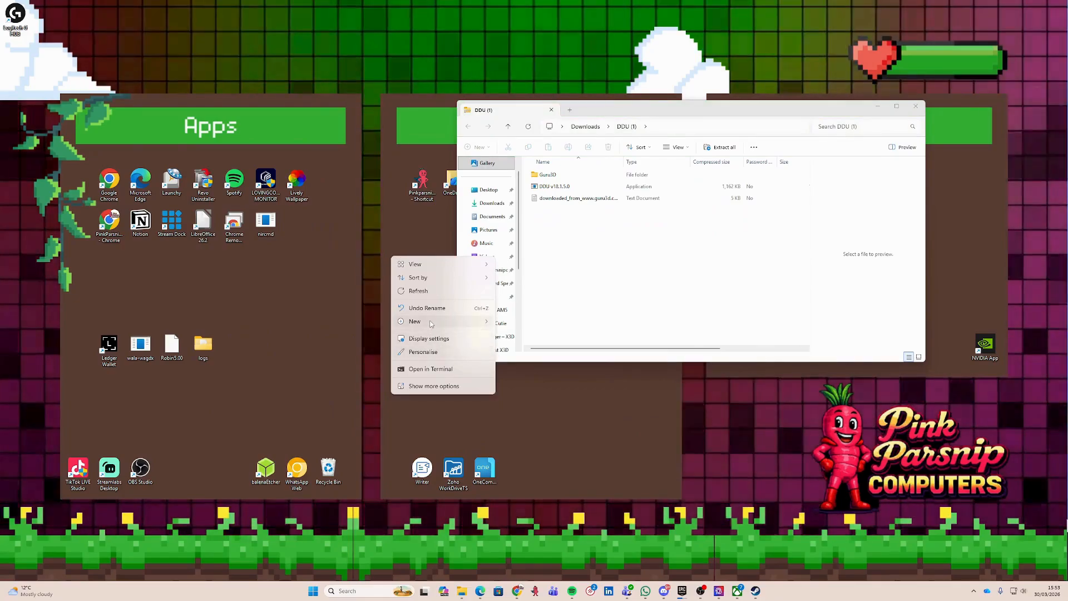
{"action": "mouse_move", "coordinate": [422, 320]}
{"action": "left_click", "coordinate": [544, 325]}
{"action": "type", "text": "DDU"}
{"action": "key", "text": "Return"}
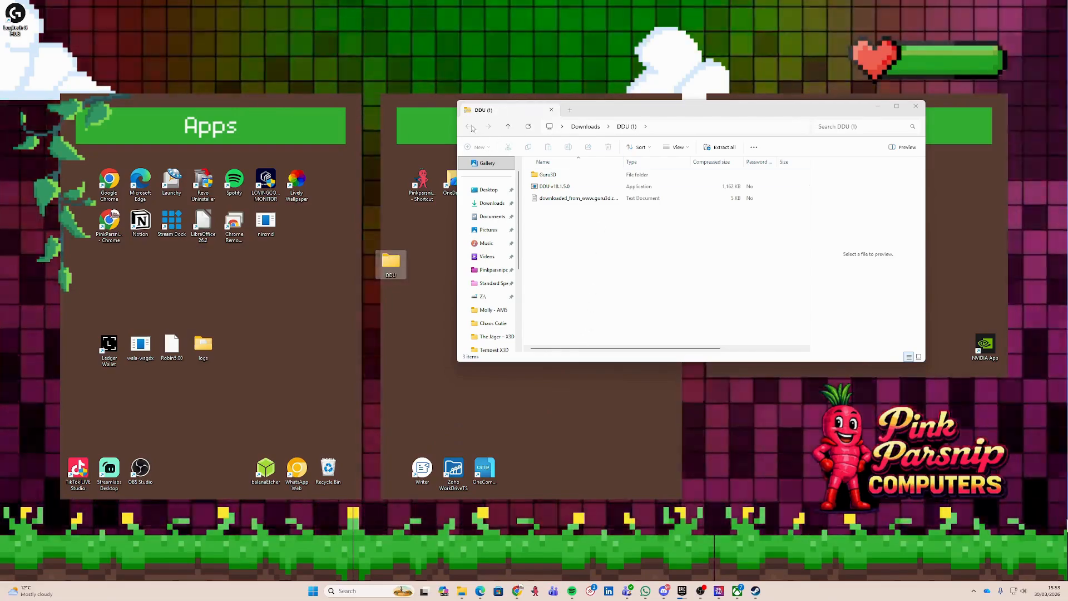
- Extract the DDU (1) archive from Downloads into the DDU folder on the desktop, and close File Explorer
{"action": "left_click", "coordinate": [586, 127]}
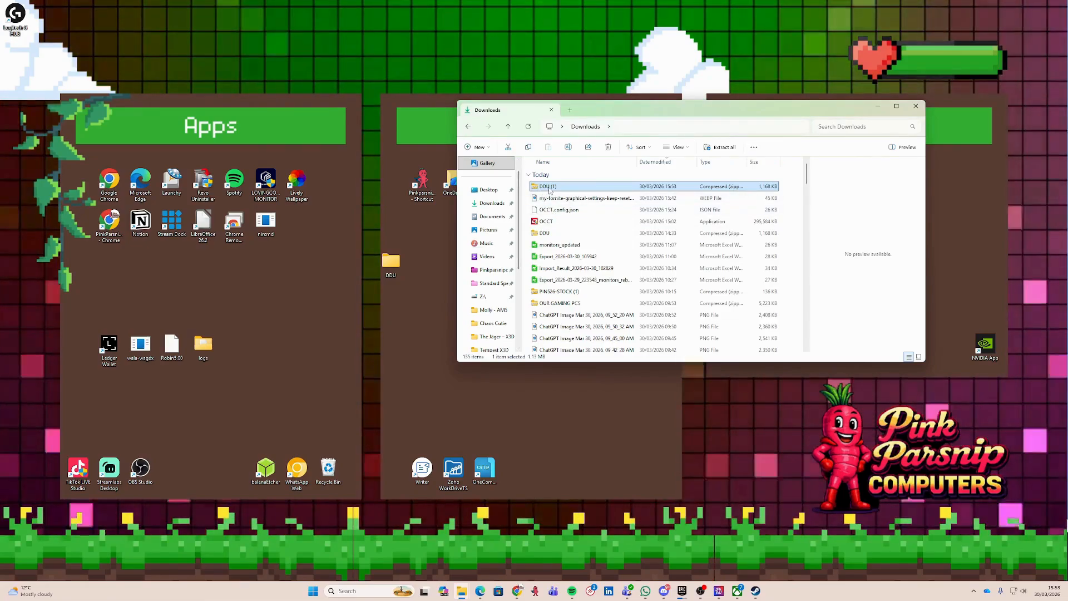
{"action": "right_click", "coordinate": [549, 190]}
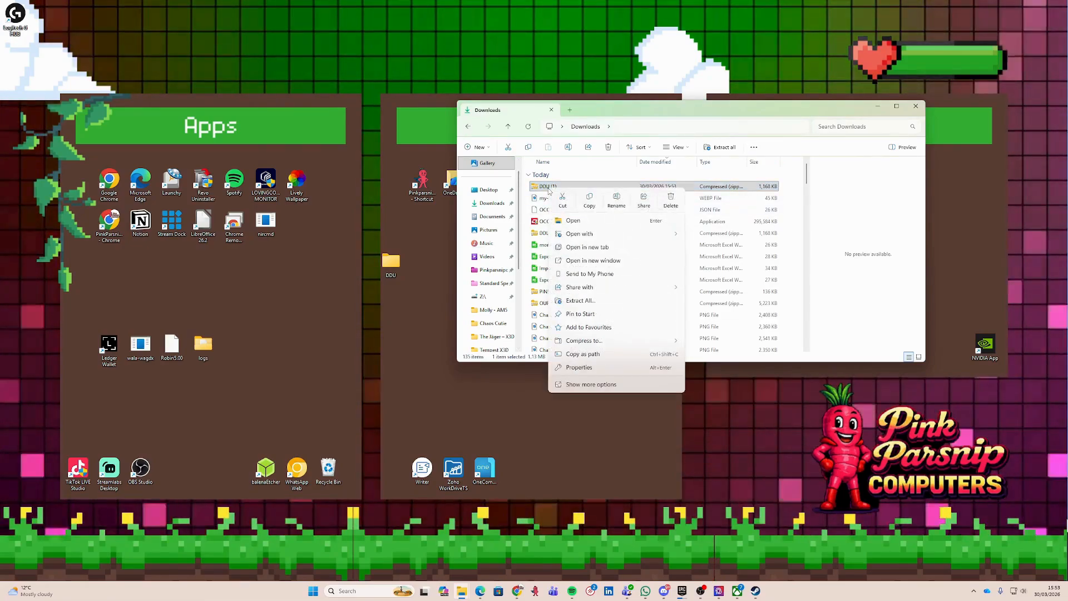
{"action": "left_click", "coordinate": [599, 306]}
{"action": "left_click", "coordinate": [623, 260]}
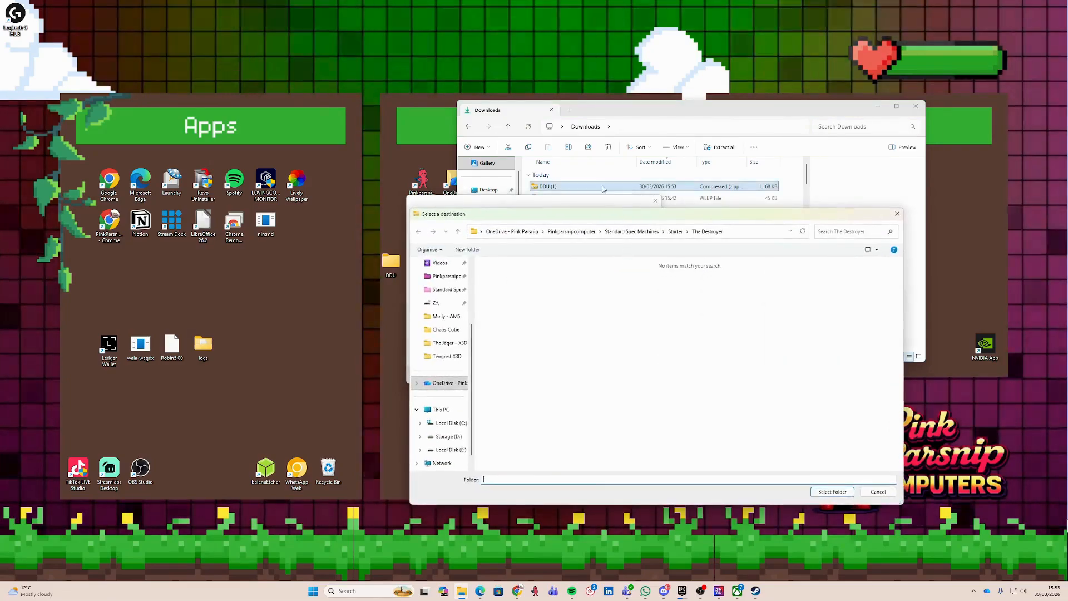
{"action": "scroll", "coordinate": [443, 356], "scroll_direction": "up", "scroll_amount": 3}
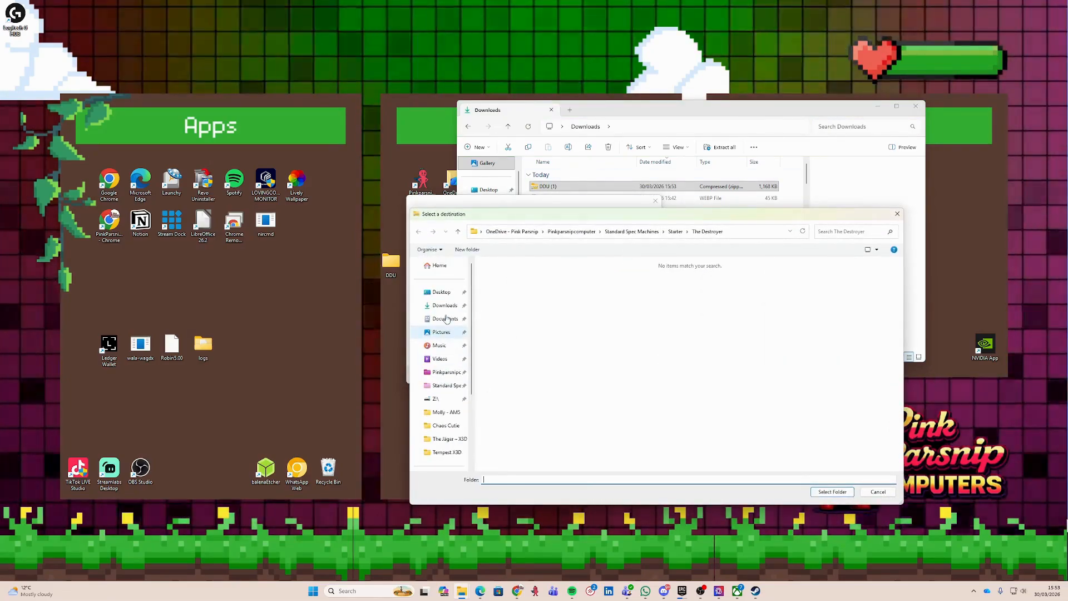
{"action": "left_click", "coordinate": [441, 292]}
{"action": "double_click", "coordinate": [504, 277]}
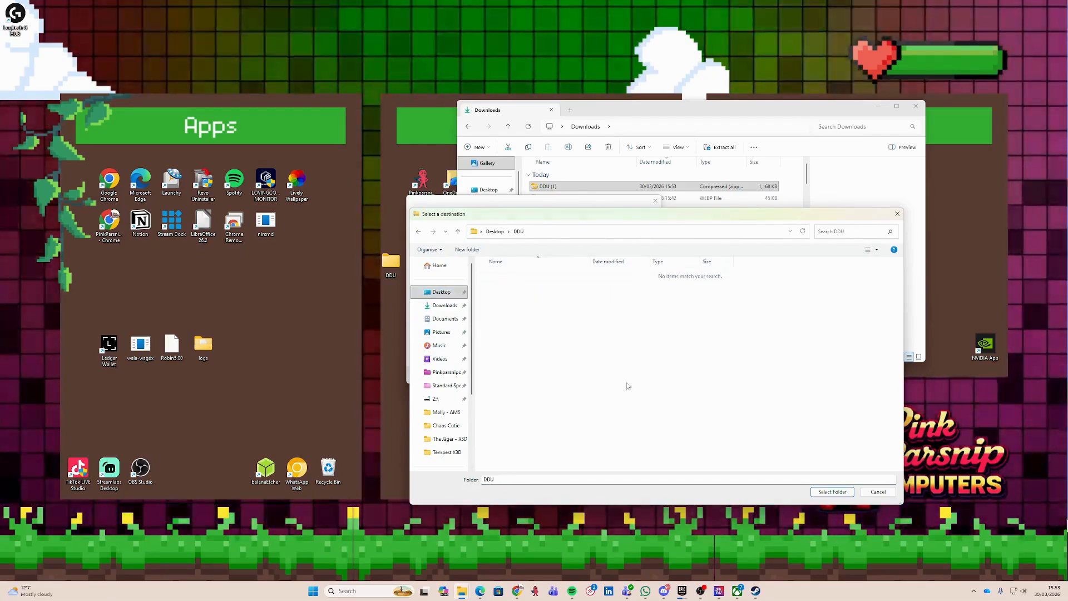
{"action": "left_click", "coordinate": [832, 492]}
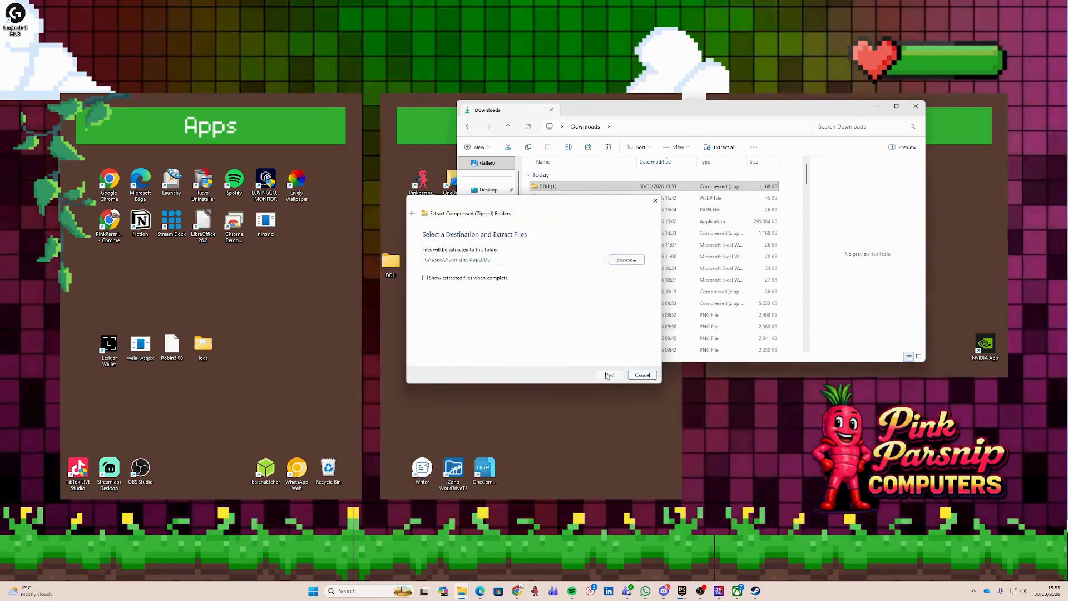
{"action": "left_click", "coordinate": [609, 375]}
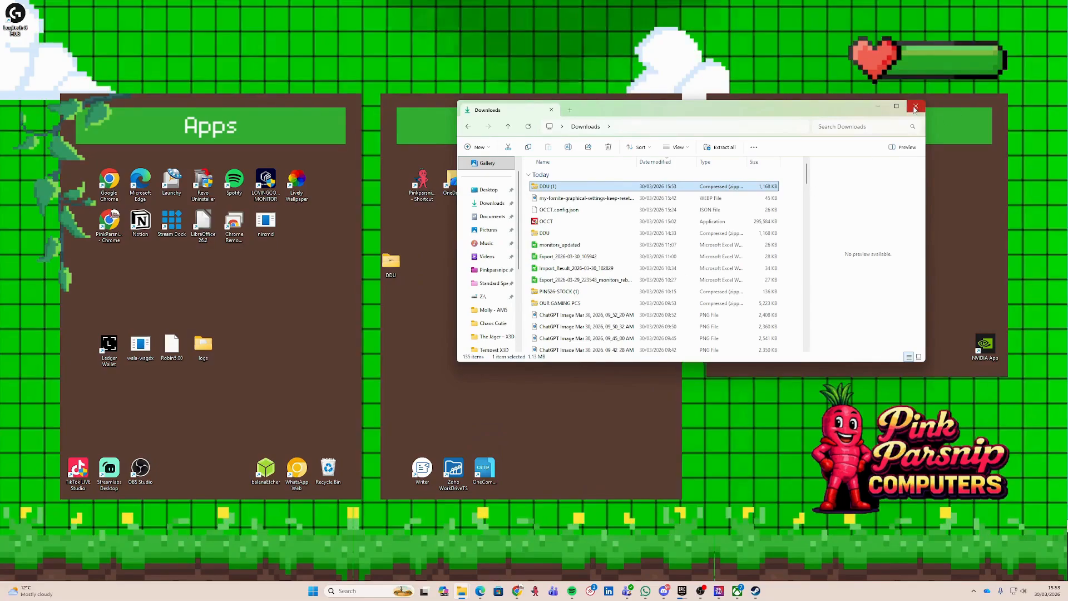
{"action": "left_click", "coordinate": [915, 105]}
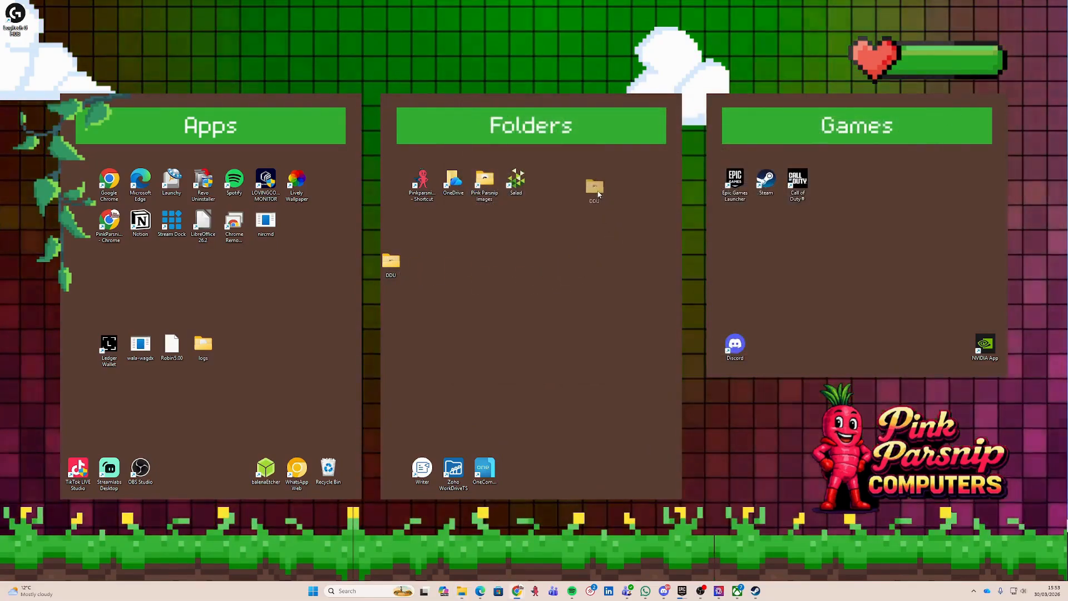
- Open the desktop DDU folder and run the DDU v18.1.5.0 self-extracting archive, extracting it to the same folder
{"action": "double_click", "coordinate": [598, 194]}
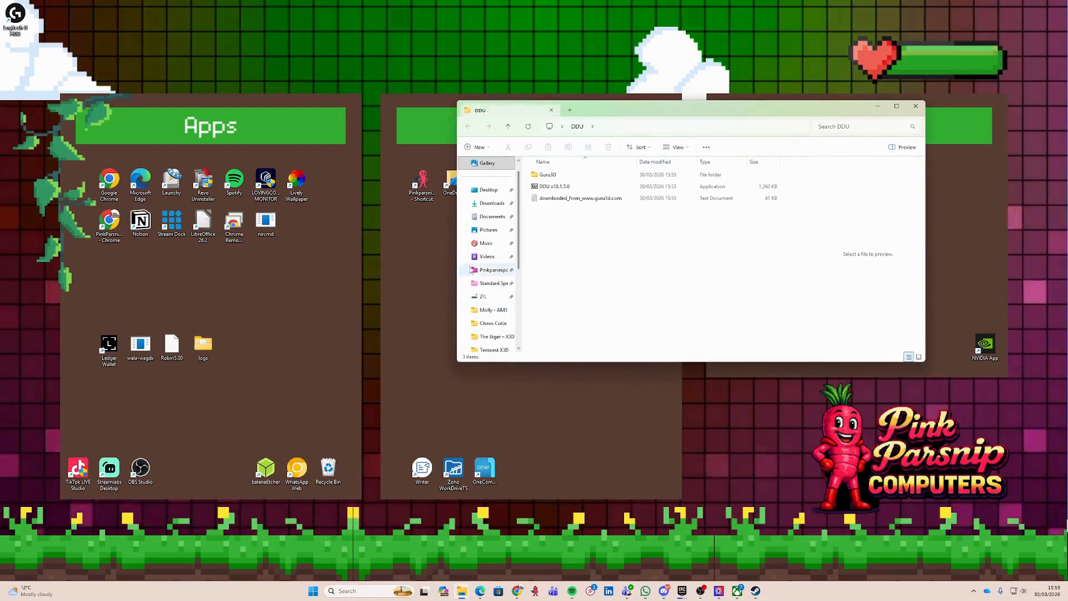
{"action": "double_click", "coordinate": [547, 175]}
{"action": "left_click", "coordinate": [466, 127]}
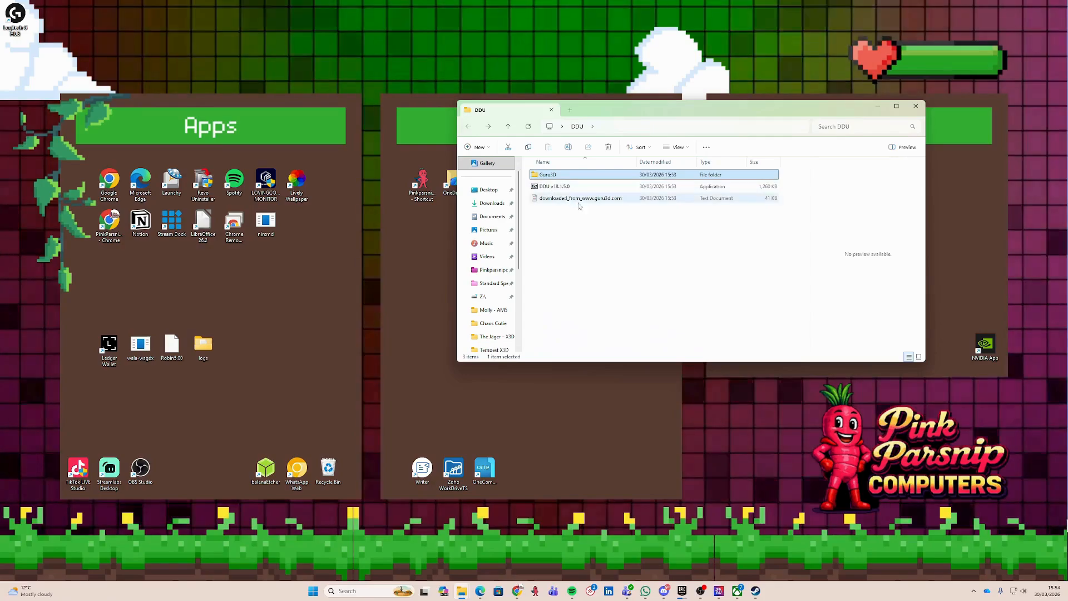
{"action": "double_click", "coordinate": [557, 187]}
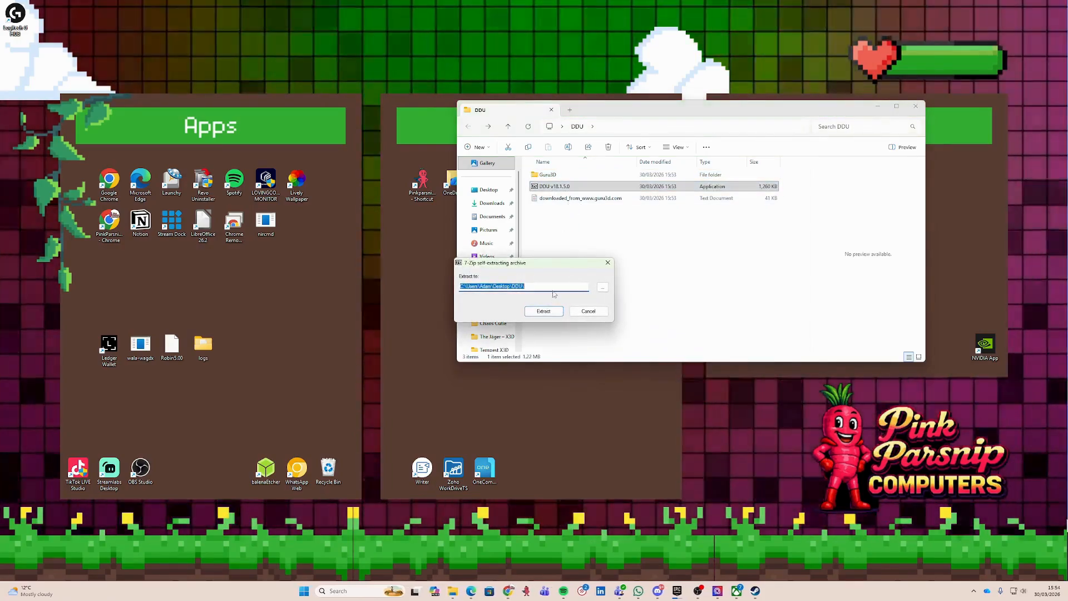
{"action": "left_click", "coordinate": [544, 313]}
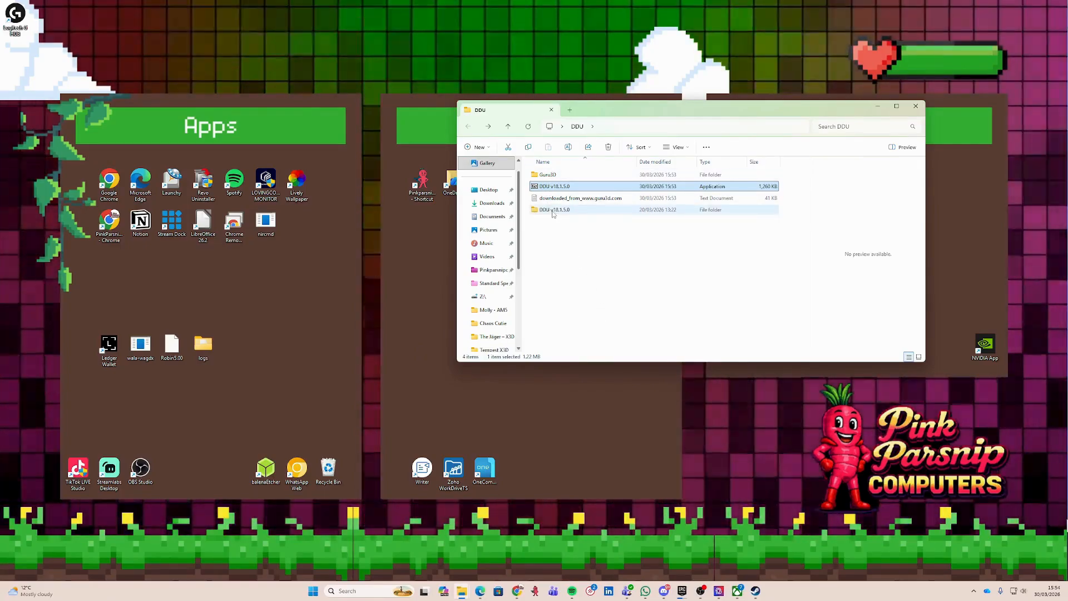
- Launch Display Driver Uninstaller from the extracted DDU v18.1.5.0 folder, dismissing the first-launch notice and closing the options with their defaults
{"action": "left_click", "coordinate": [548, 218]}
{"action": "left_click", "coordinate": [551, 215]}
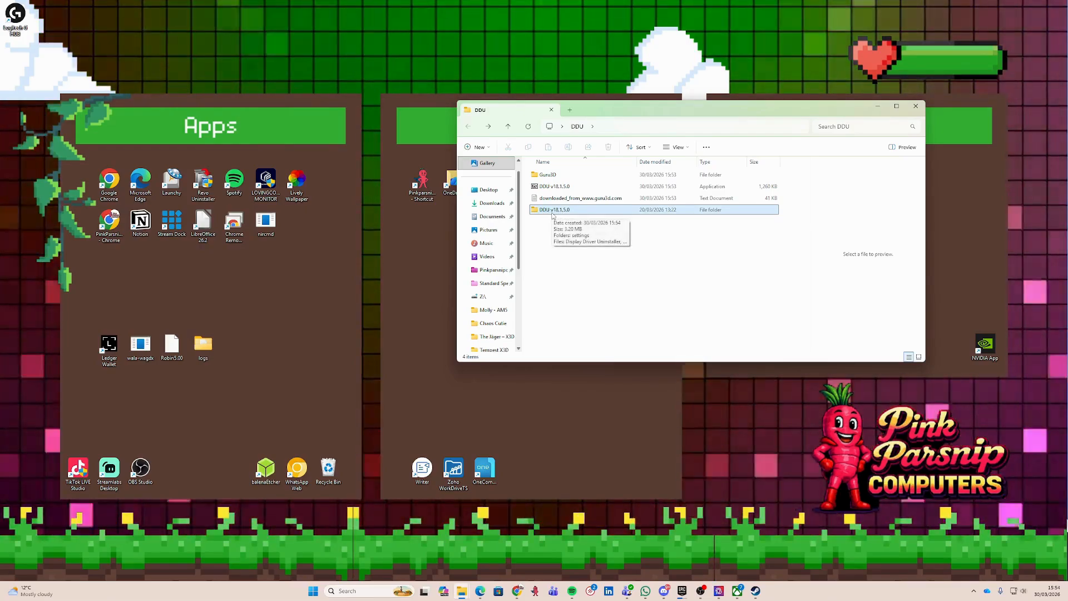
{"action": "double_click", "coordinate": [555, 211]}
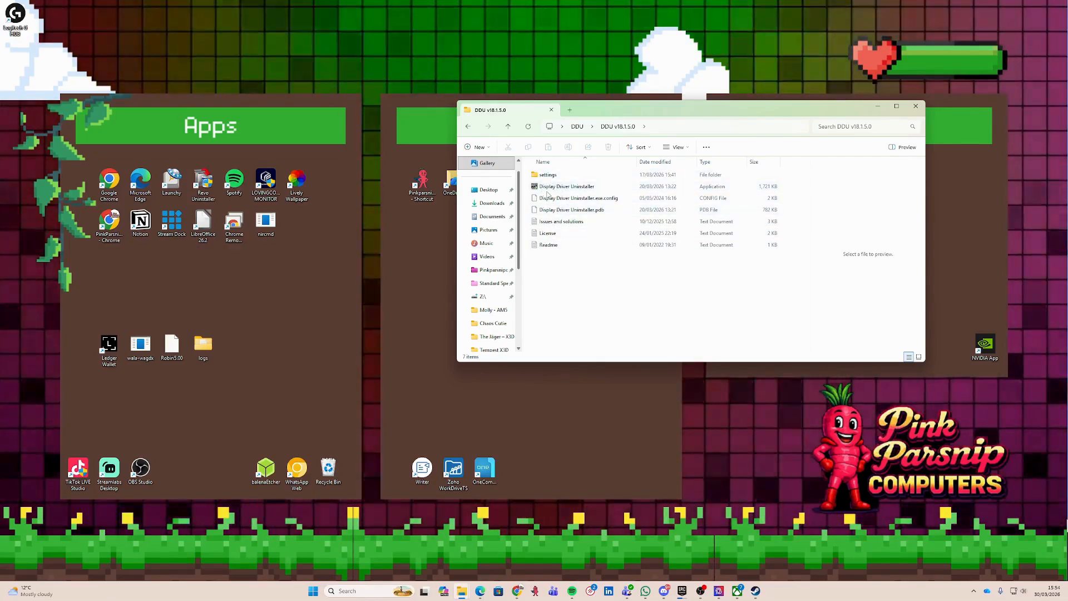
{"action": "double_click", "coordinate": [553, 191]}
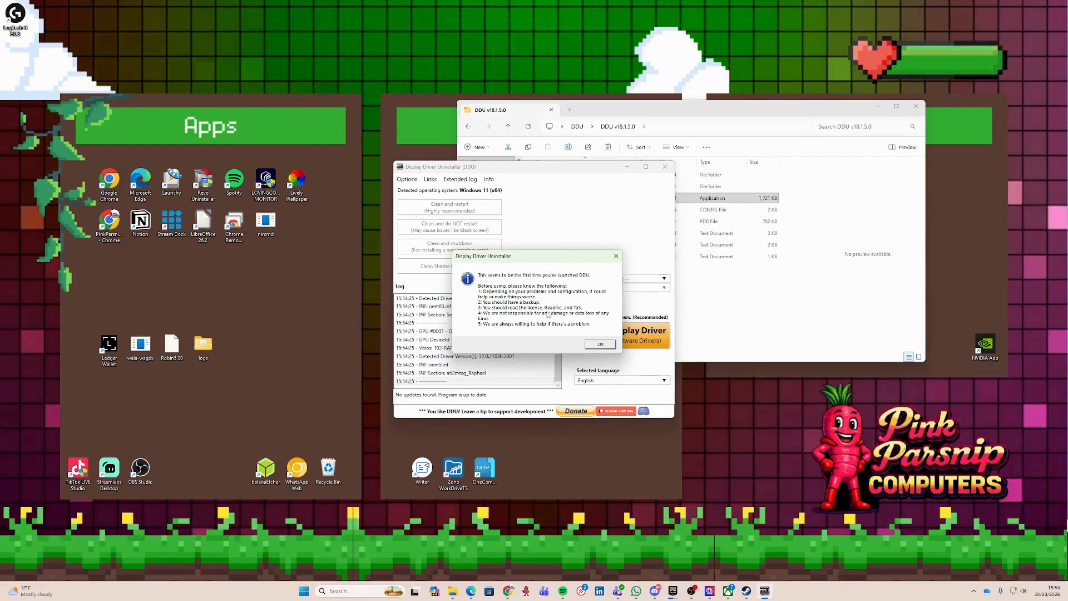
{"action": "left_click", "coordinate": [600, 344]}
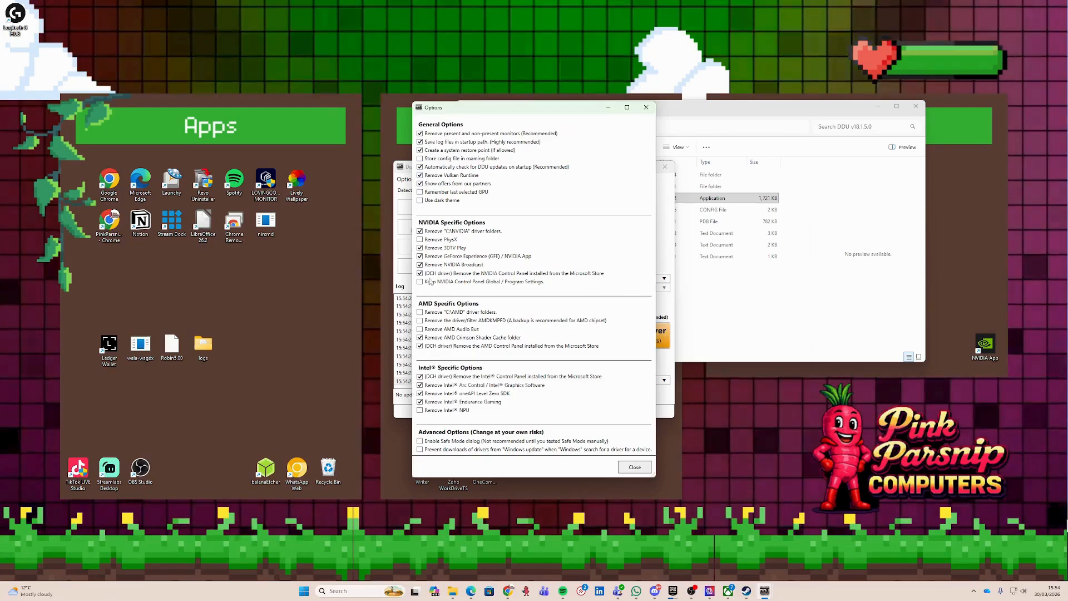
{"action": "left_click", "coordinate": [634, 467]}
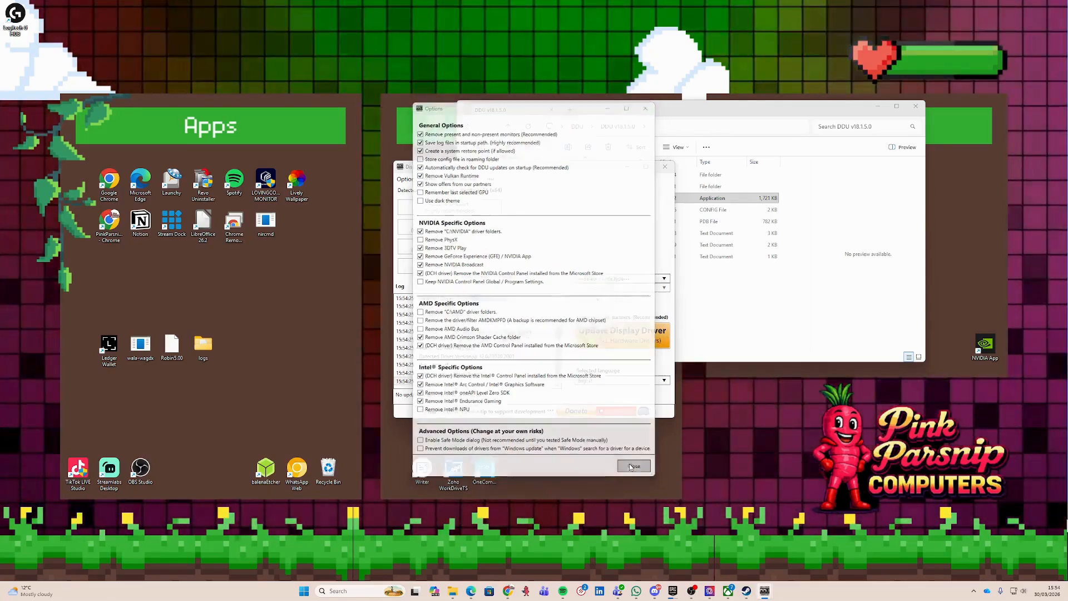
{"action": "left_click", "coordinate": [598, 325]}
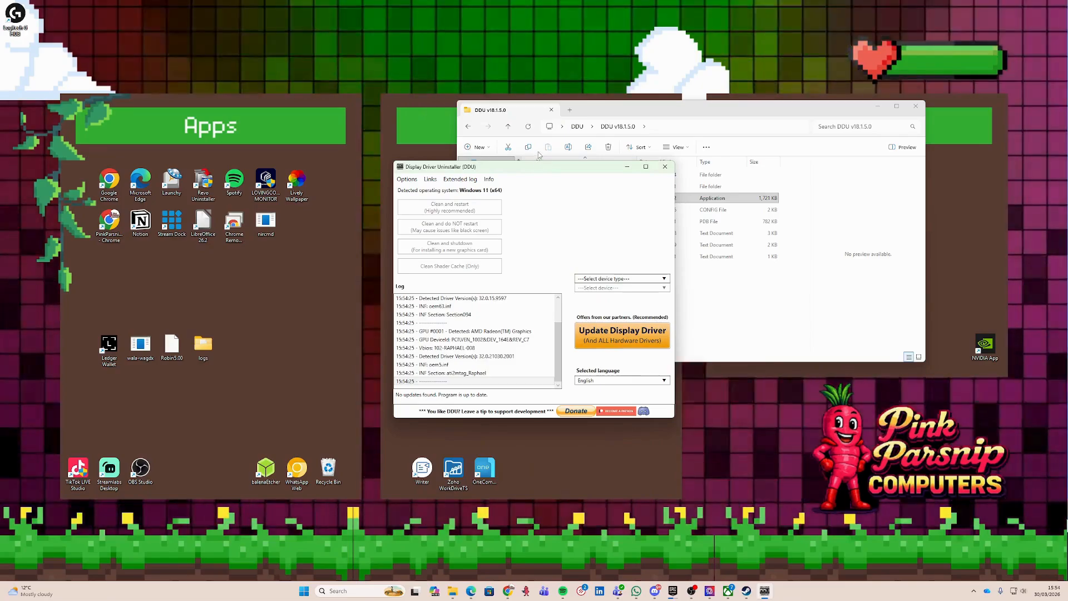
- Set the device type to GPU and the device to NVIDIA, then close Display Driver Uninstaller and the folder window without cleaning
{"action": "left_click_drag", "start_coordinate": [542, 170], "coordinate": [536, 191]}
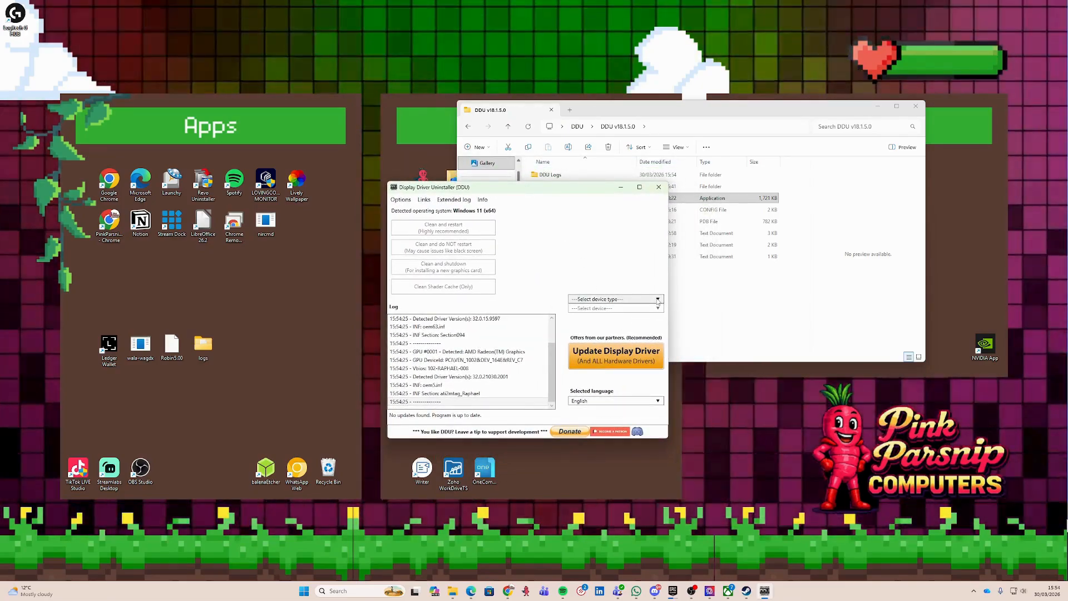
{"action": "left_click", "coordinate": [657, 299]}
{"action": "left_click", "coordinate": [609, 271]}
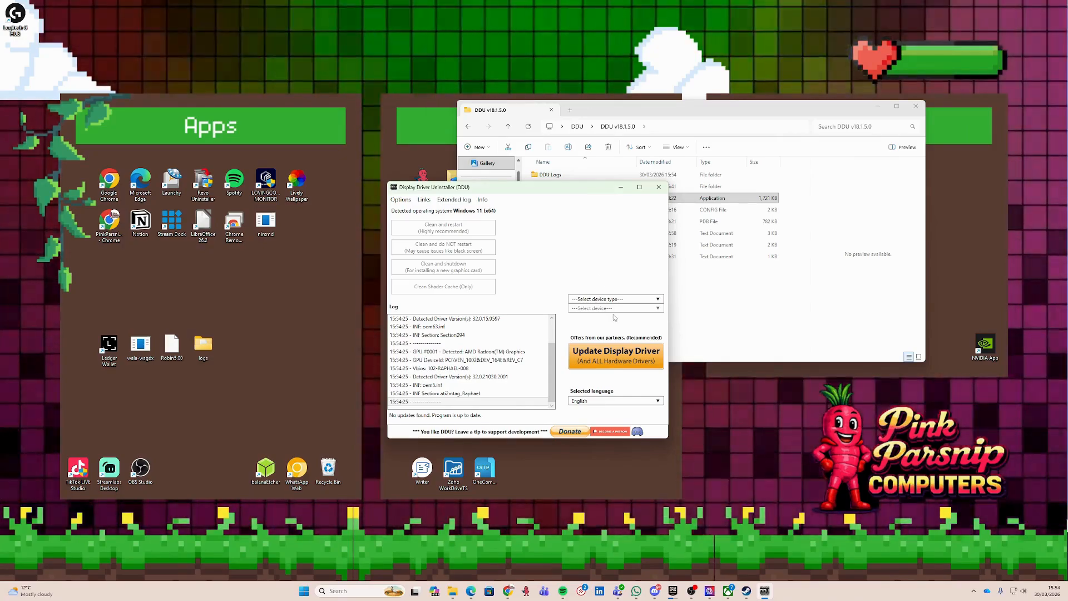
{"action": "left_click", "coordinate": [633, 299]}
{"action": "left_click", "coordinate": [612, 308]}
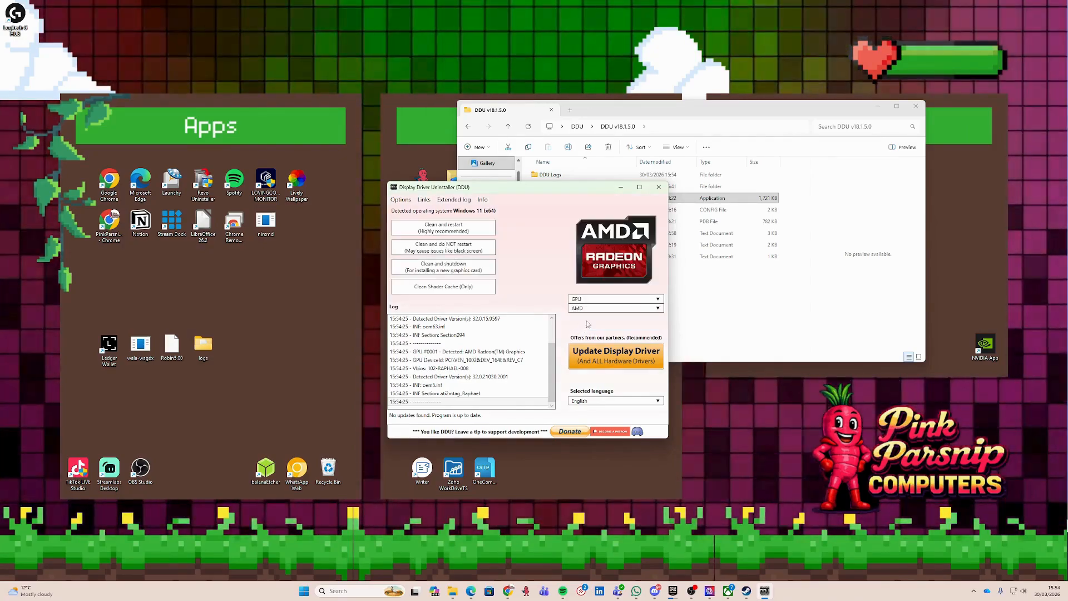
{"action": "left_click", "coordinate": [608, 309]}
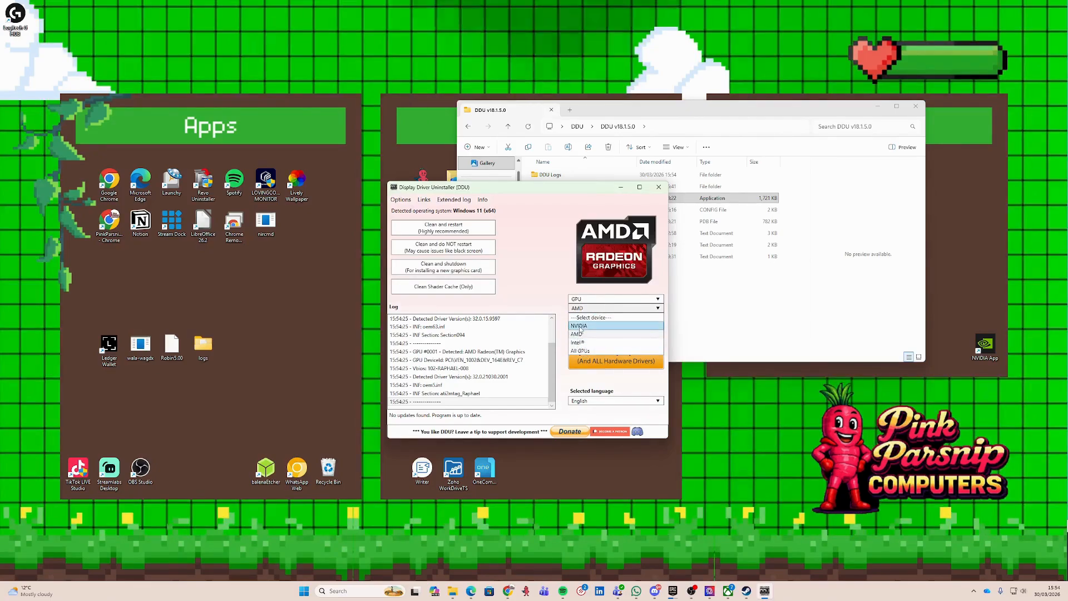
{"action": "left_click", "coordinate": [579, 327]}
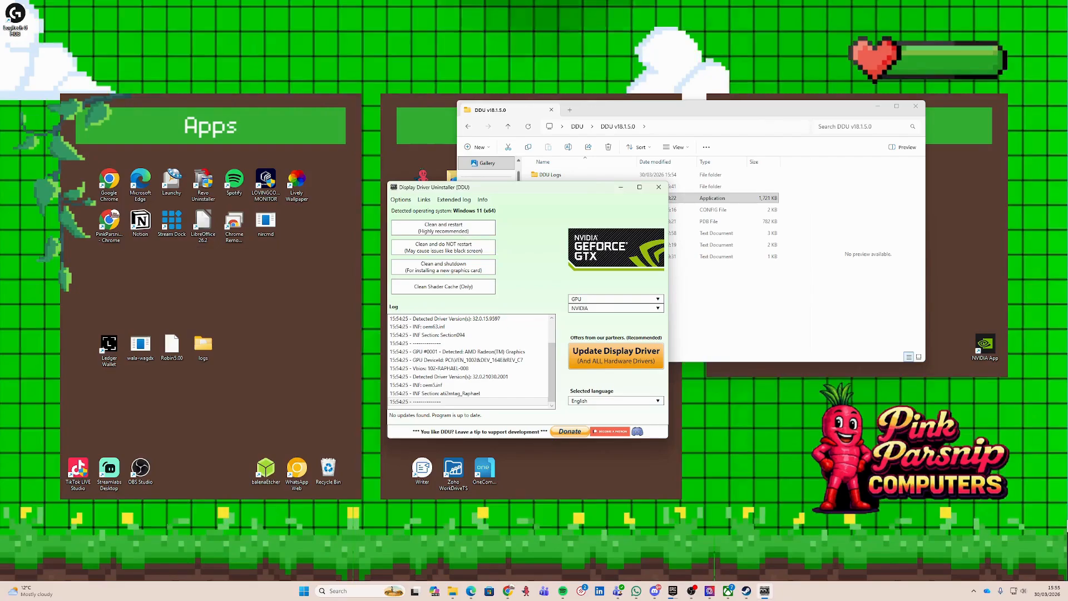
{"action": "left_click", "coordinate": [658, 186]}
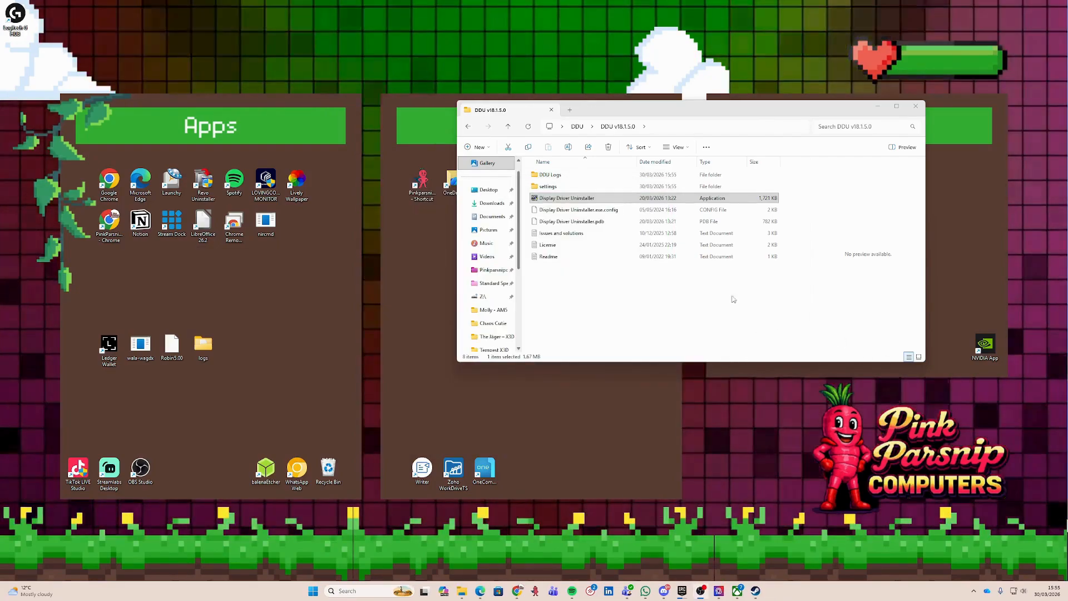
{"action": "left_click", "coordinate": [915, 105]}
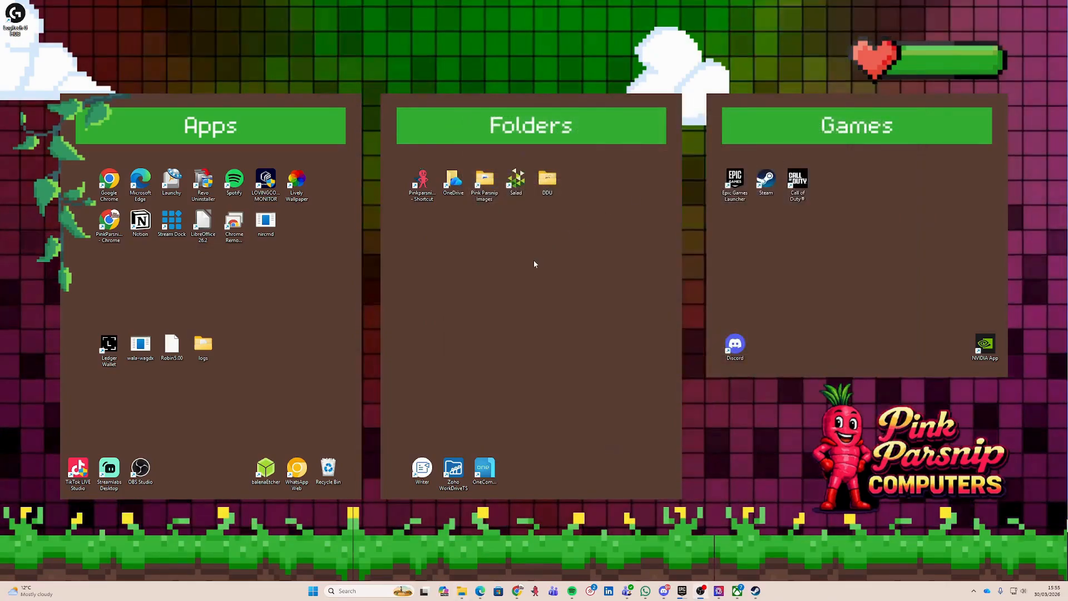